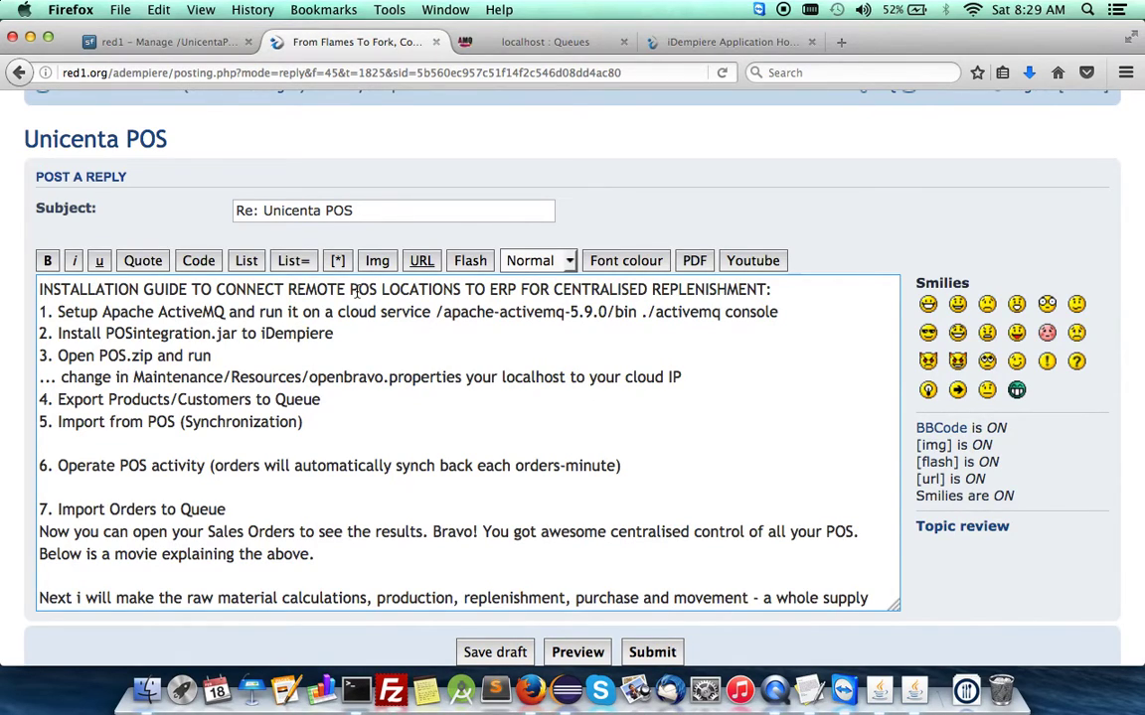
# - Check the UnicentaPOS download files page, then return to the forum installation guide
pyautogui.scroll(2, 356, 292)
pyautogui.click(190, 47)
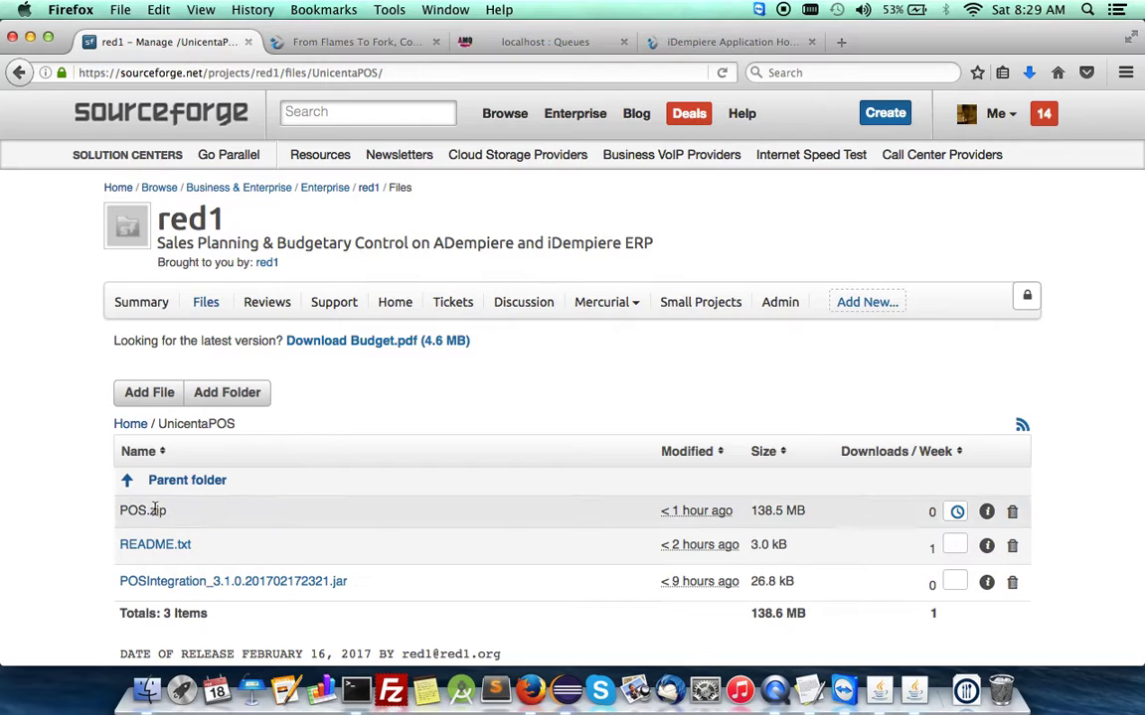
pyautogui.click(344, 42)
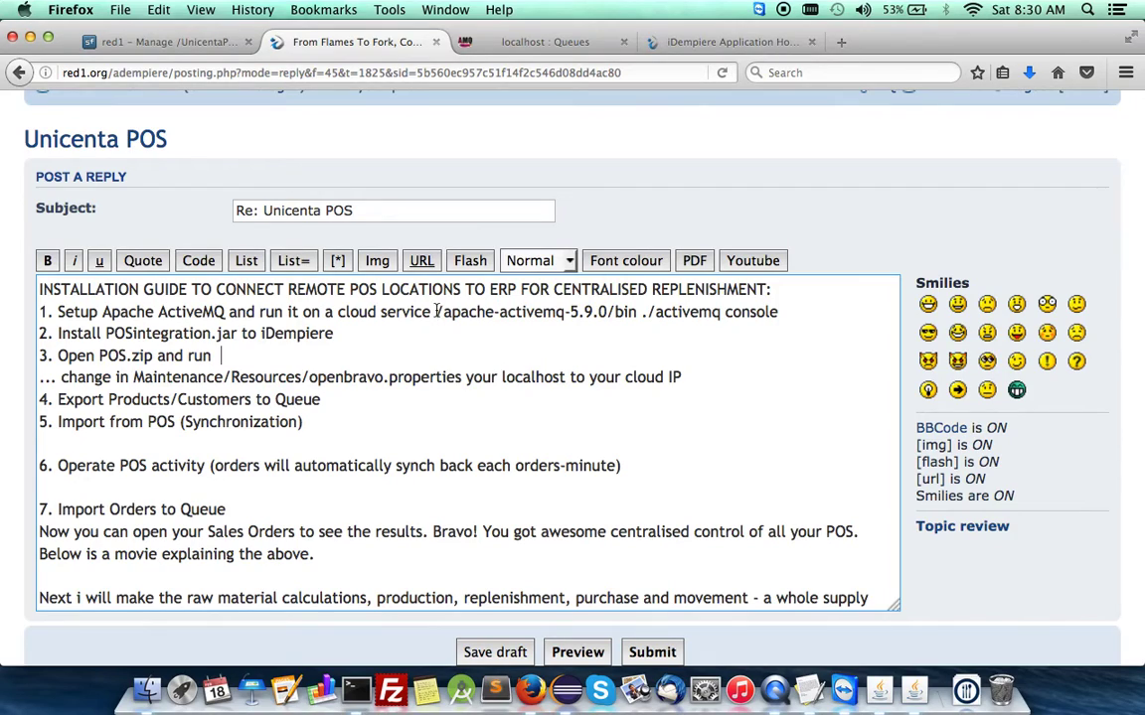
# - Select the './activemq console' command in the guide and reload the empty ActiveMQ Queues list
pyautogui.click(641, 312)
pyautogui.keyDown('shift'); pyautogui.click(777, 312); pyautogui.keyUp('shift')
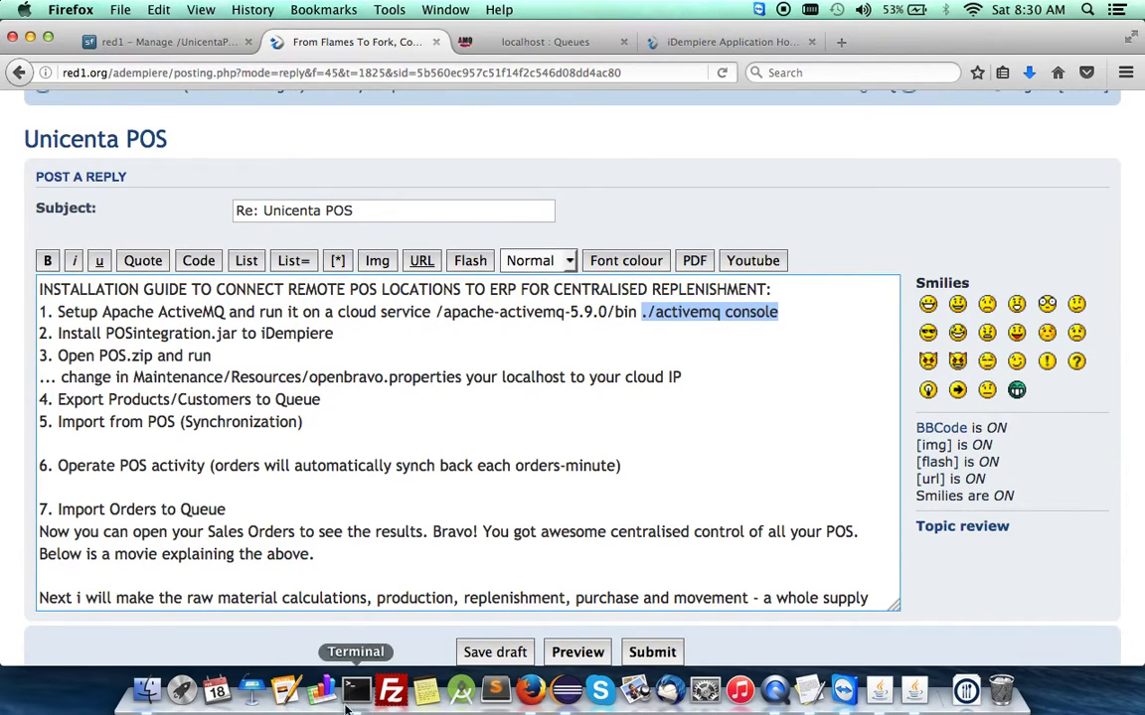
pyautogui.click(532, 42)
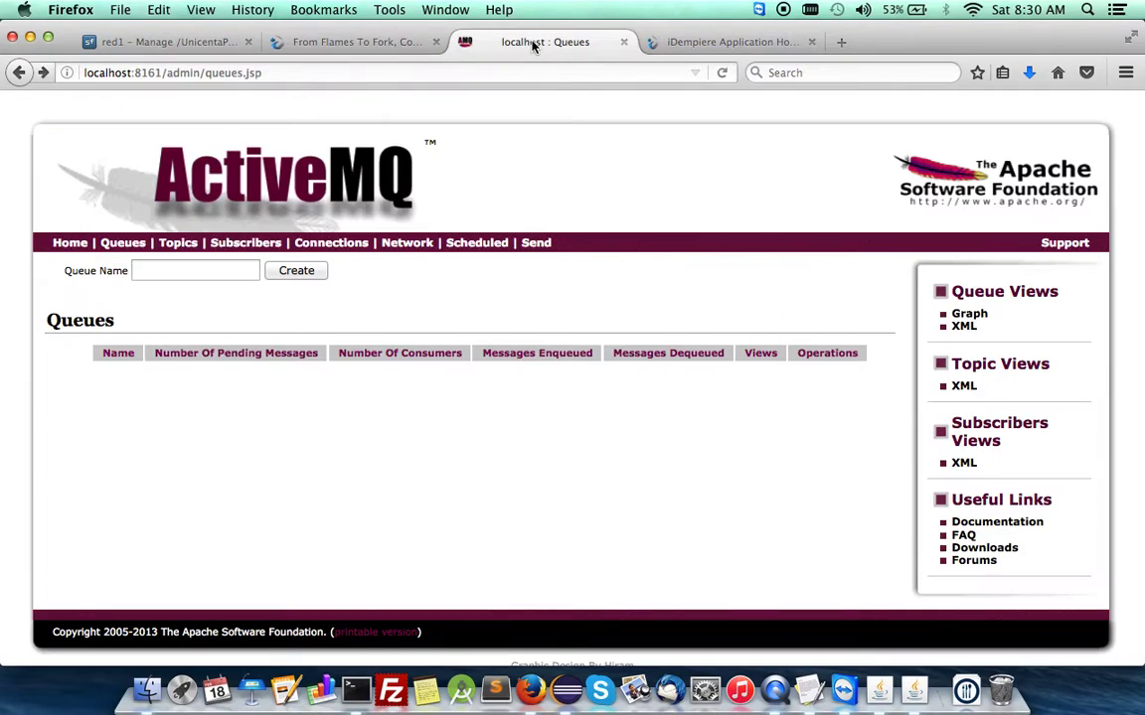
pyautogui.click(122, 244)
pyautogui.click(355, 691)
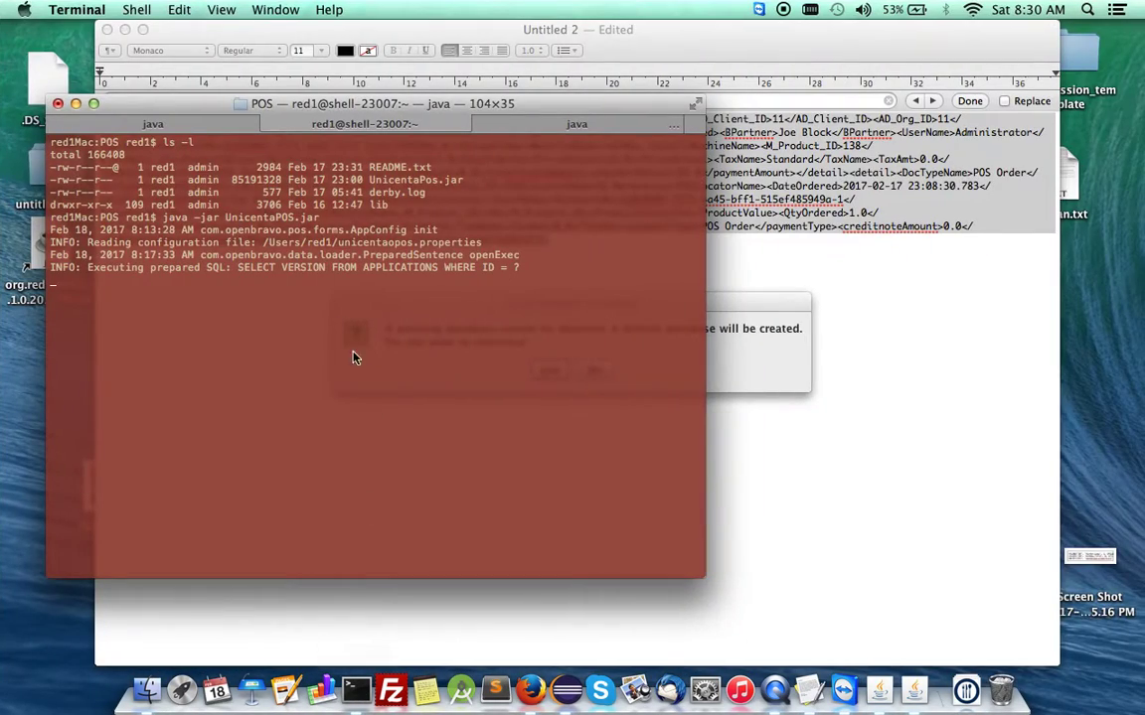
# - Review the running ActiveMQ console output in Terminal, then view the iDempiere server log
pyautogui.click(175, 117)
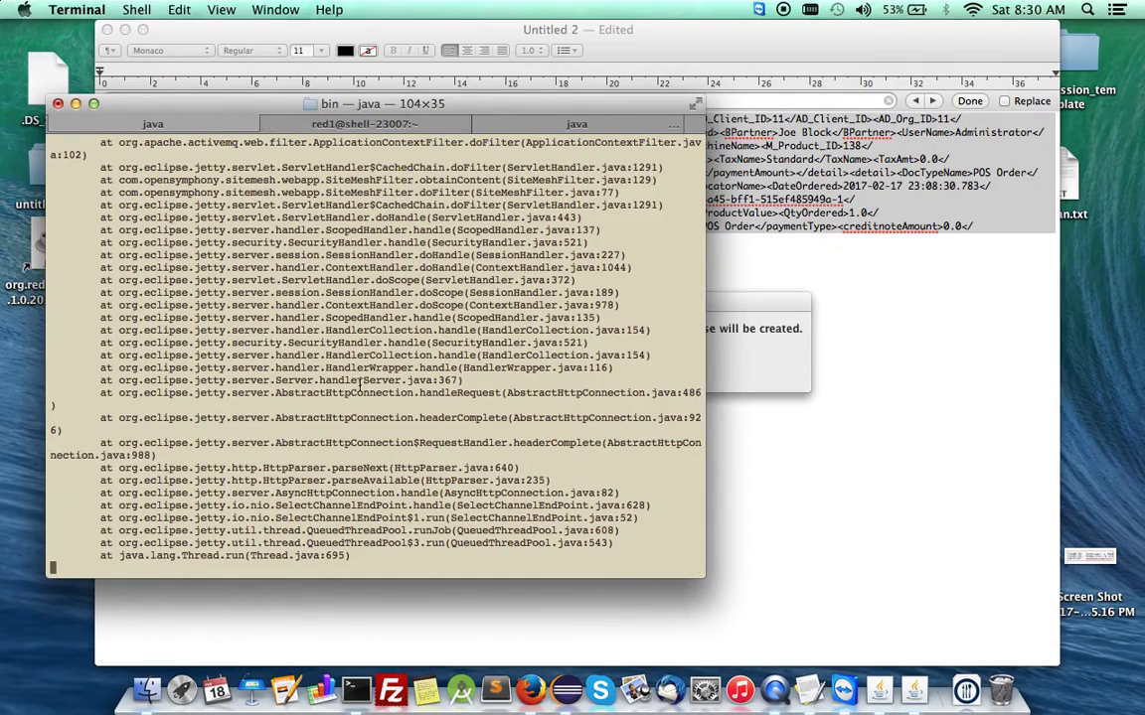
pyautogui.scroll(15, 360, 385)
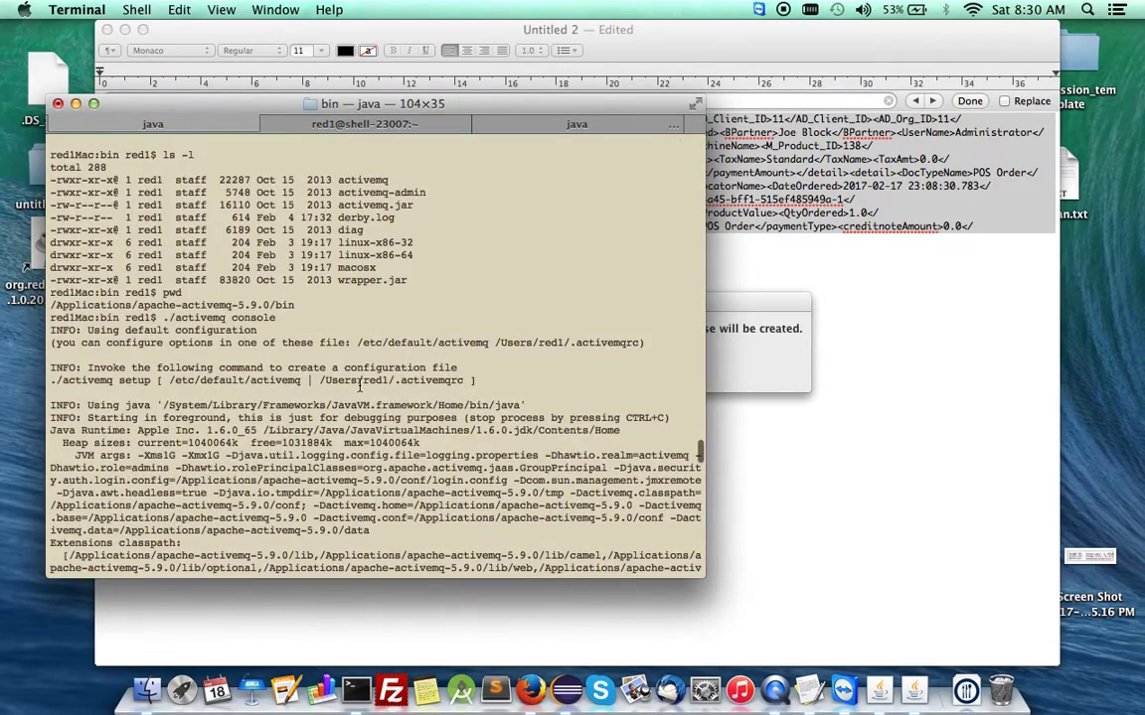
pyautogui.scroll(-15, 360, 386)
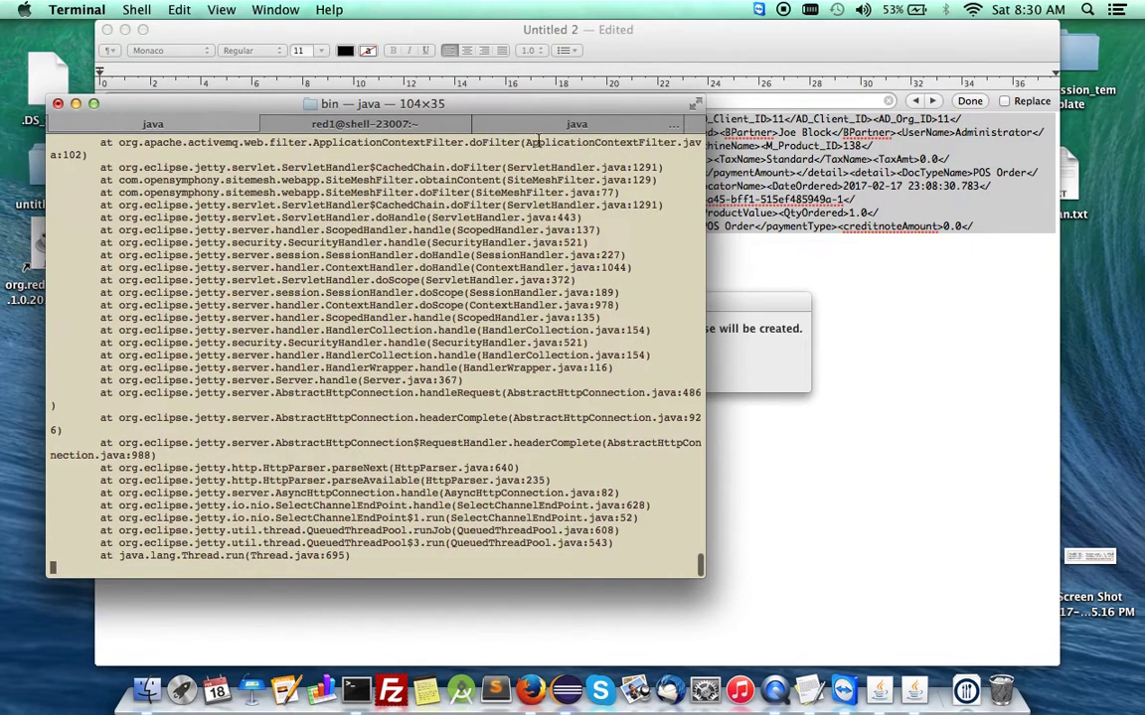
pyautogui.click(484, 114)
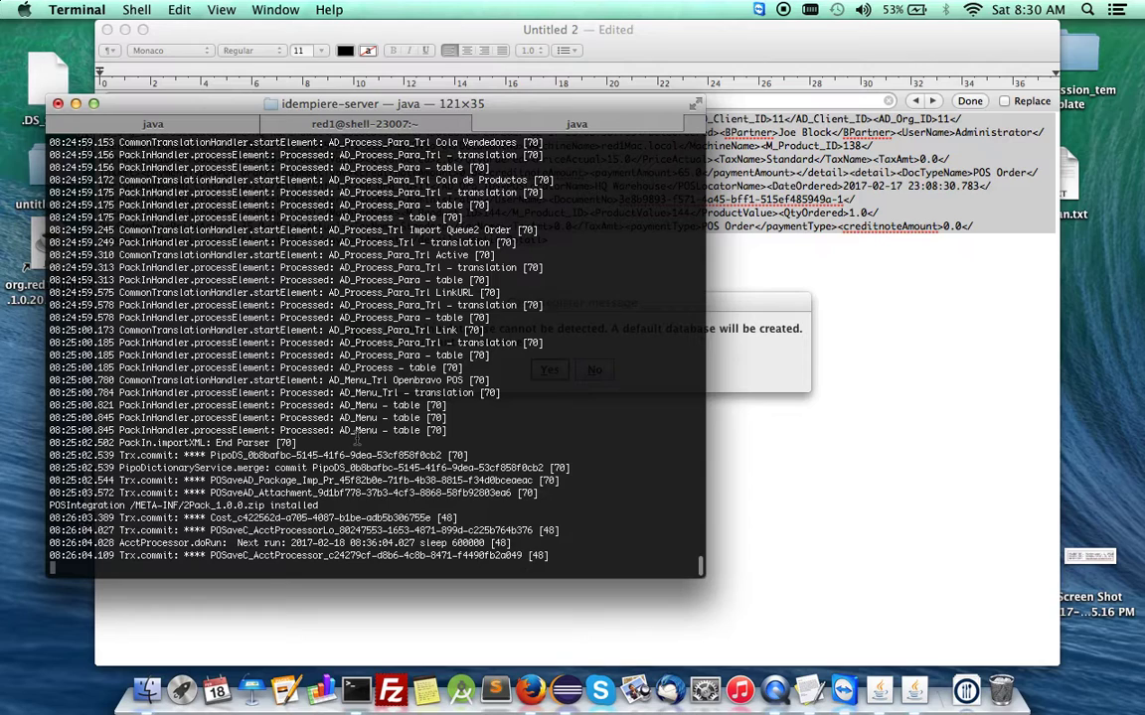
pyautogui.click(531, 692)
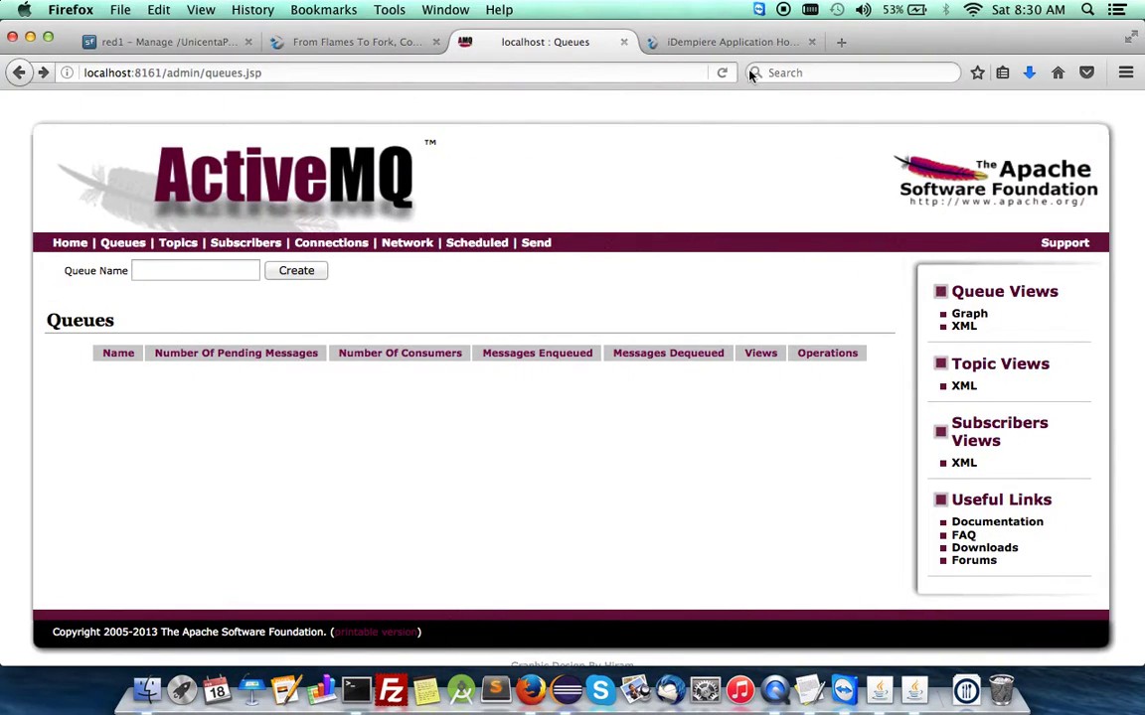
# - Open the Felix OSGi console and dismiss the Install/Update bundle form without uploading anything
pyautogui.click(755, 44)
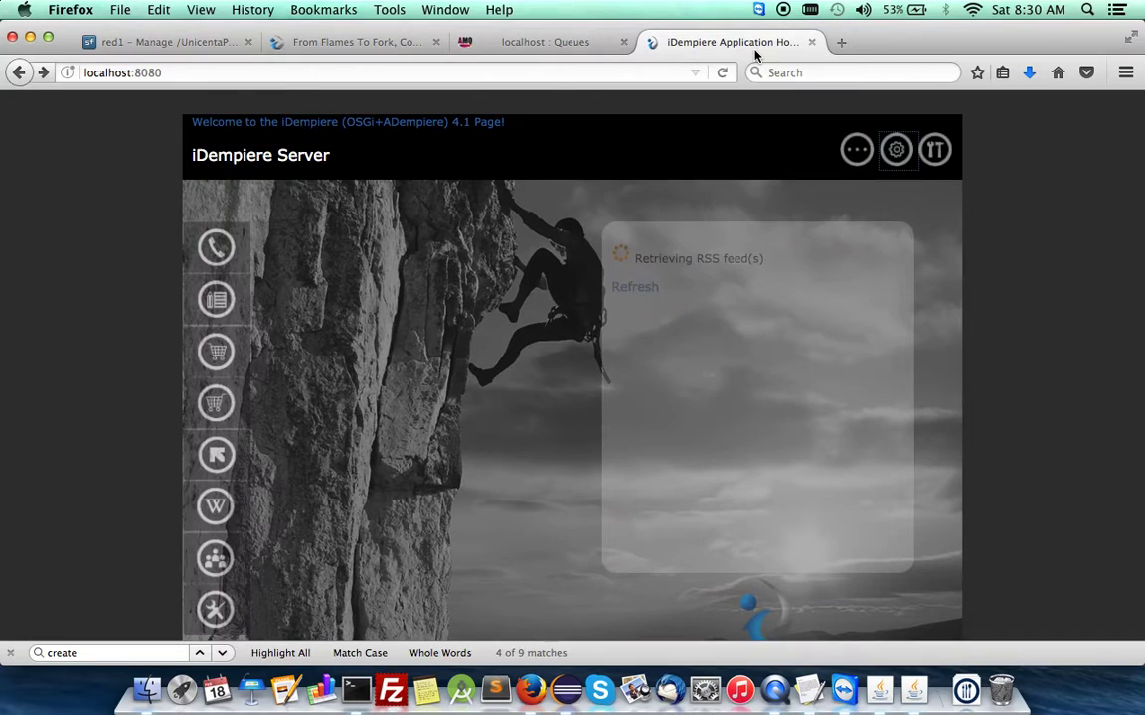
pyautogui.click(894, 151)
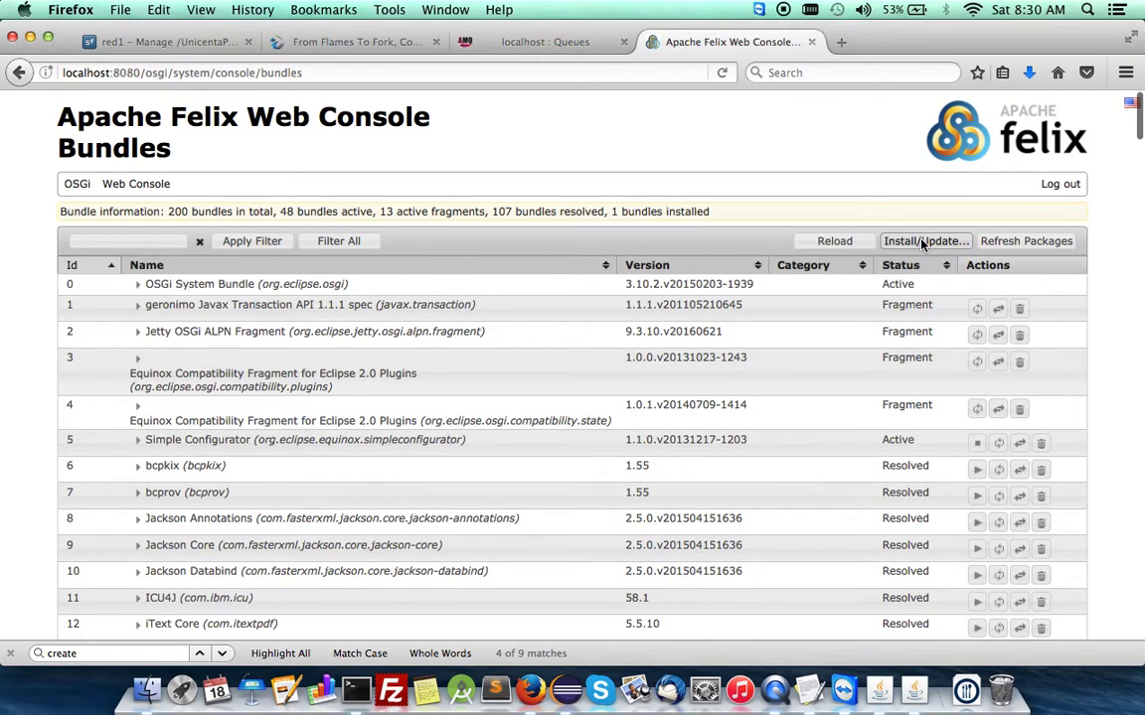
pyautogui.click(921, 243)
pyautogui.click(556, 386)
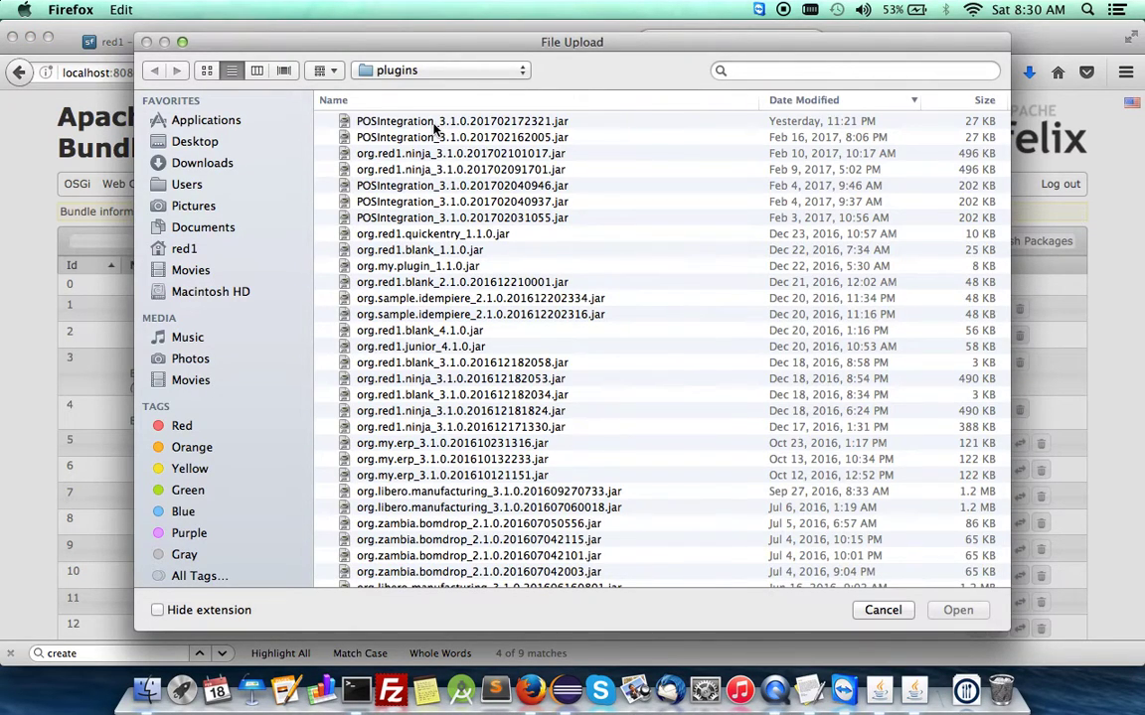
pyautogui.click(882, 610)
pyautogui.scroll(-2, 828, 605)
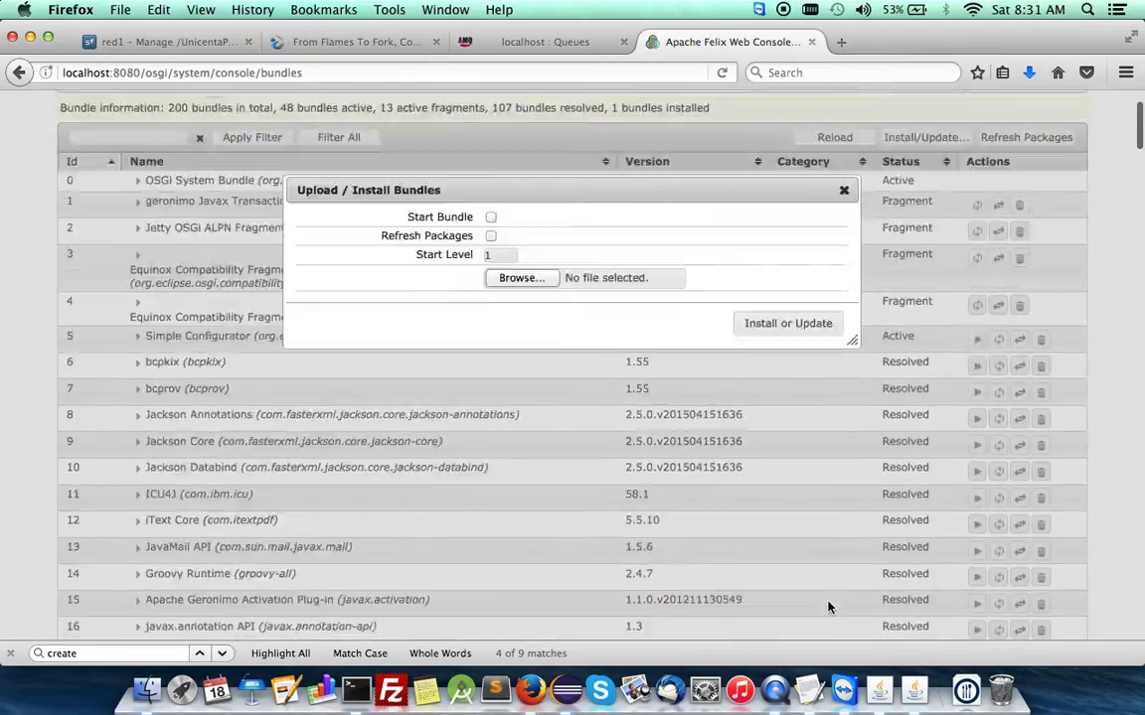
pyautogui.scroll(2, 827, 605)
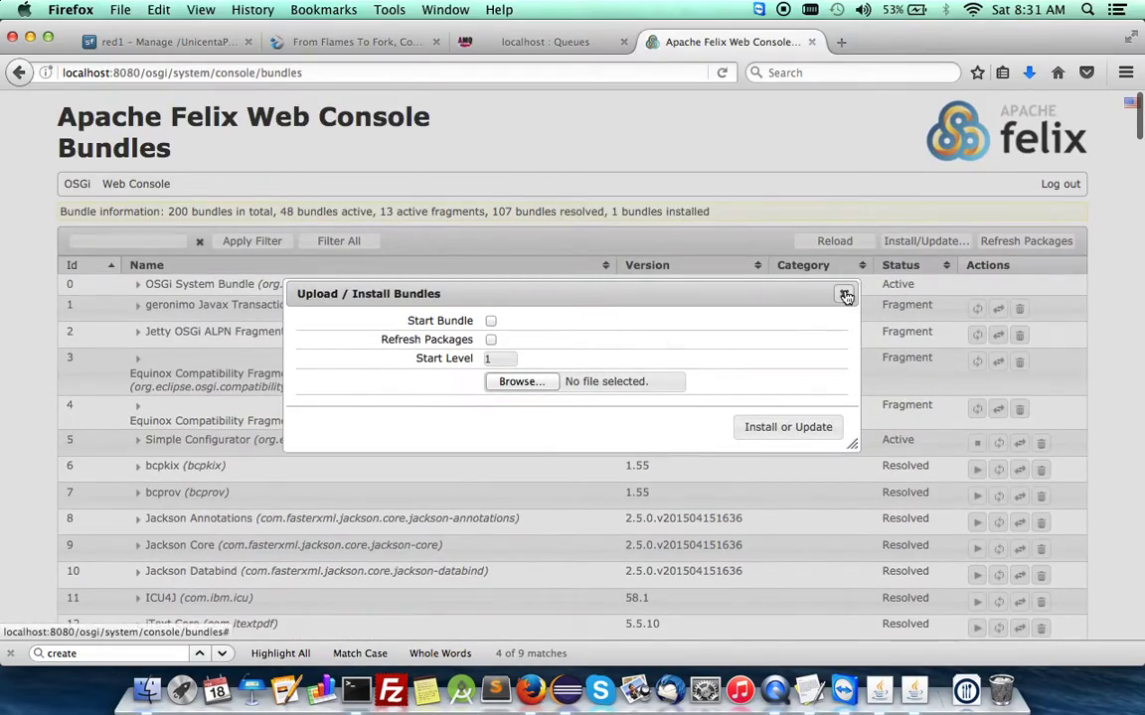
pyautogui.click(844, 294)
# - Confirm bundle 245 POSIntegration 3.1.0 is Active, then go back to the server home page
pyautogui.scroll(-15, 806, 557)
pyautogui.scroll(-20, 806, 569)
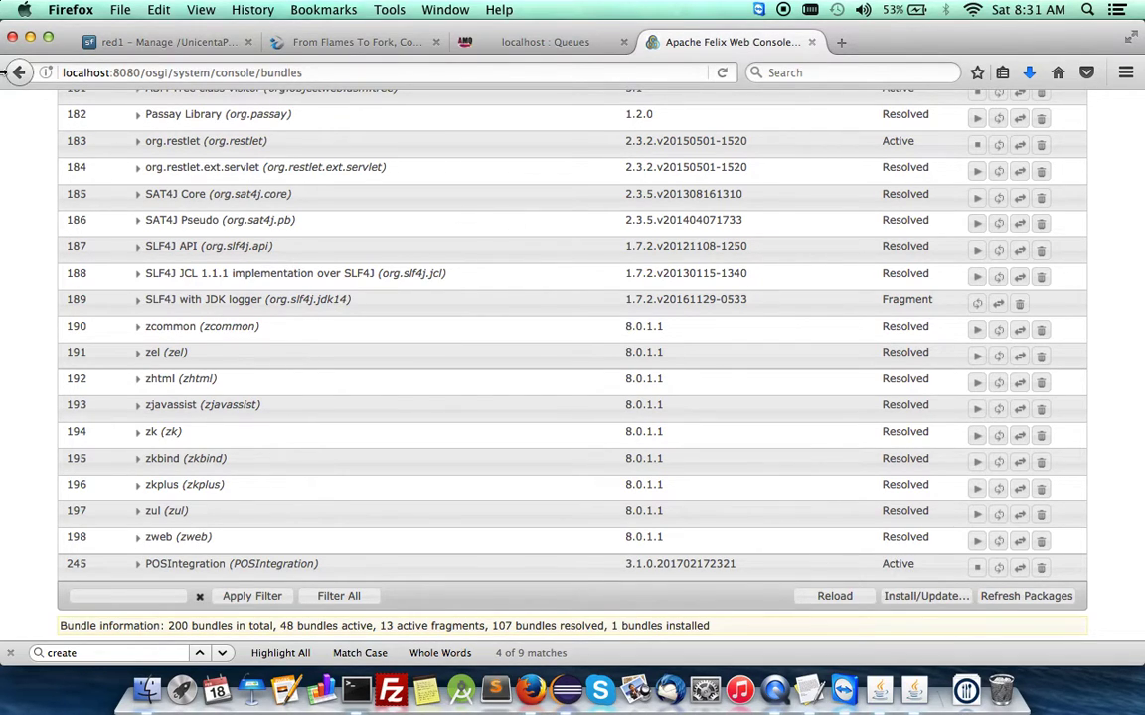
pyautogui.click(13, 72)
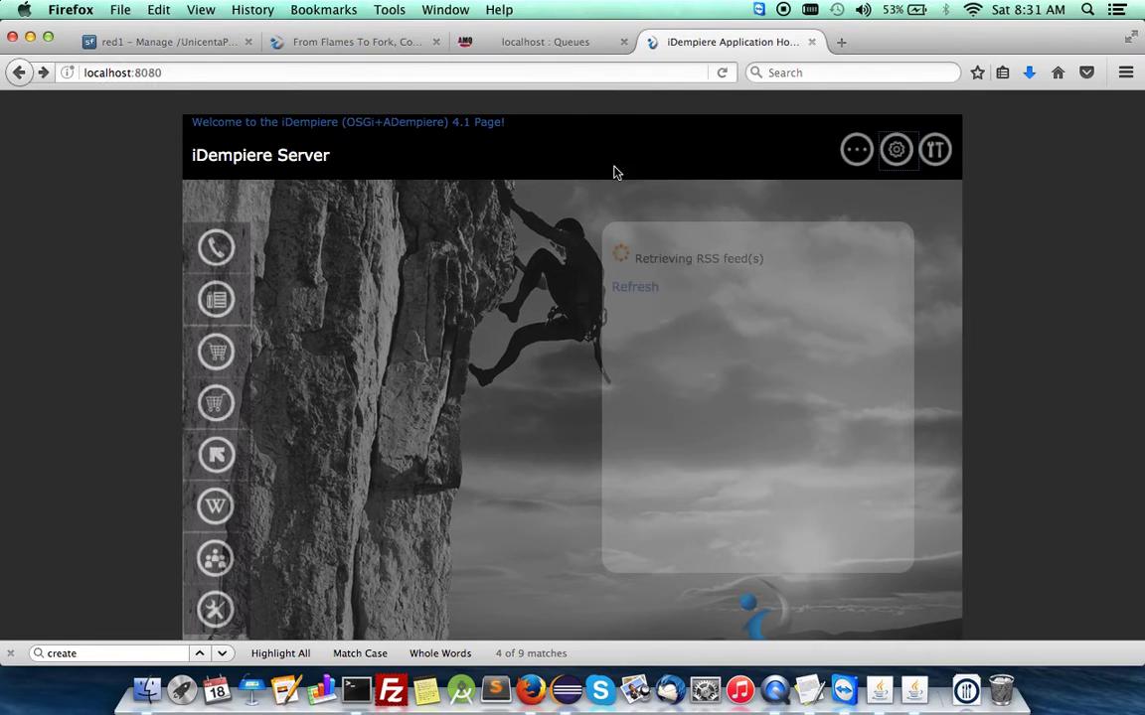
# - Open the iDempiere web client, glancing at the forum guide and ActiveMQ queues pages
pyautogui.click(763, 610)
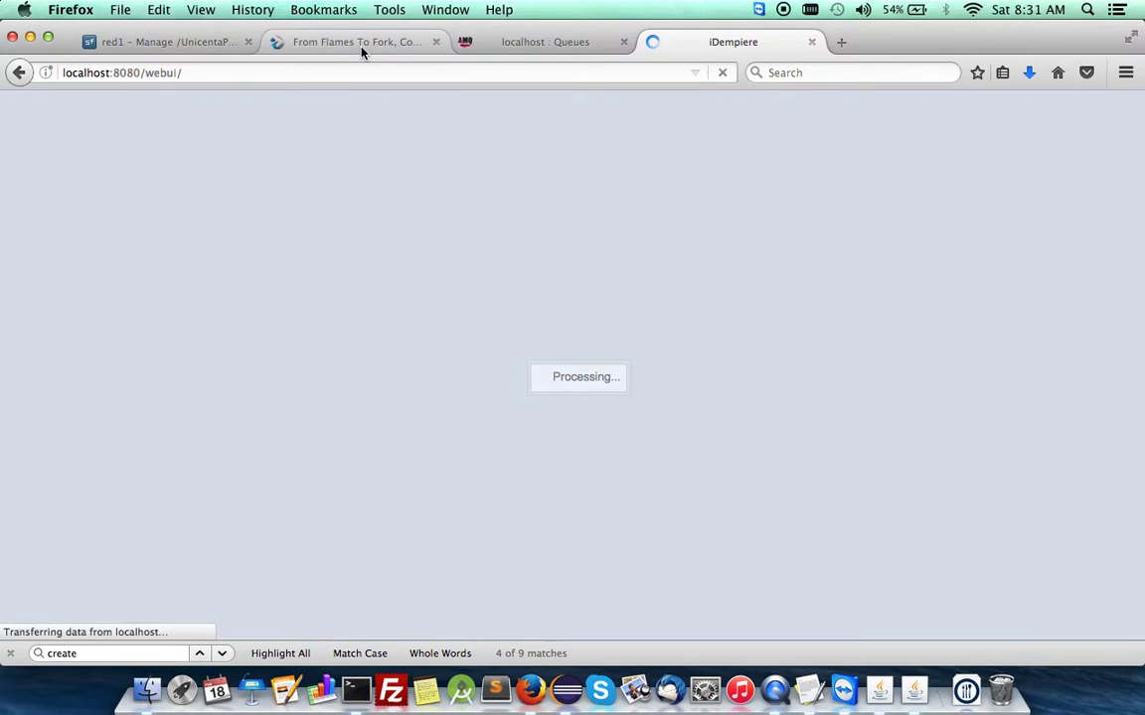
pyautogui.click(362, 47)
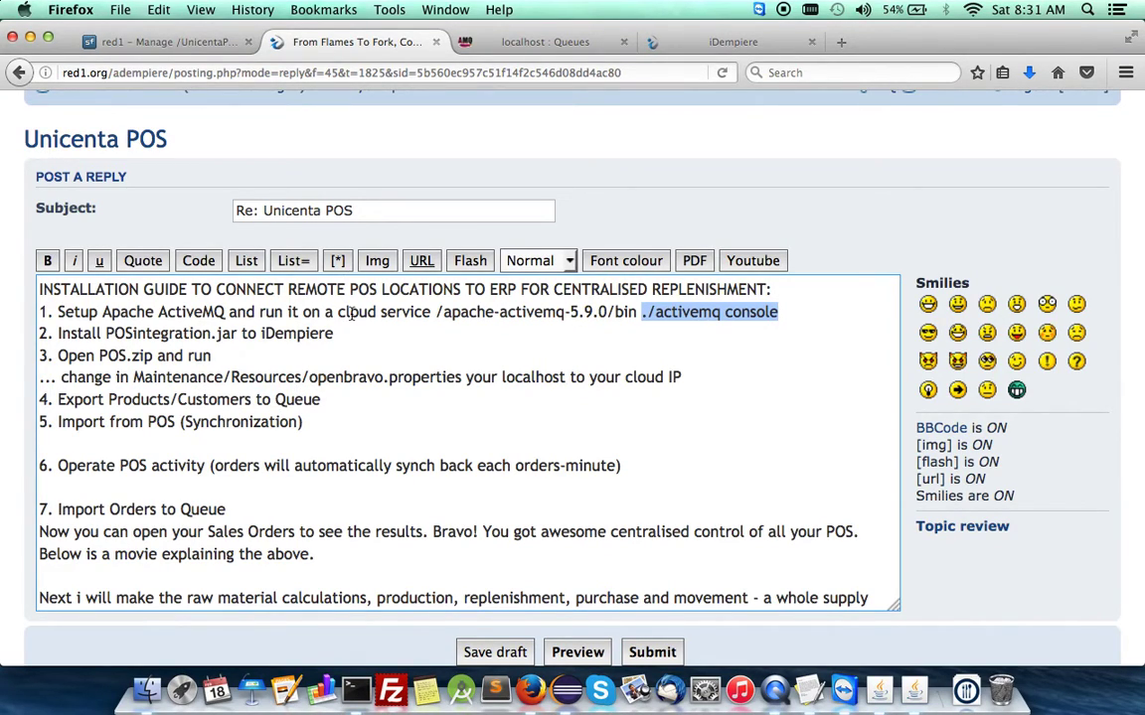
pyautogui.click(455, 38)
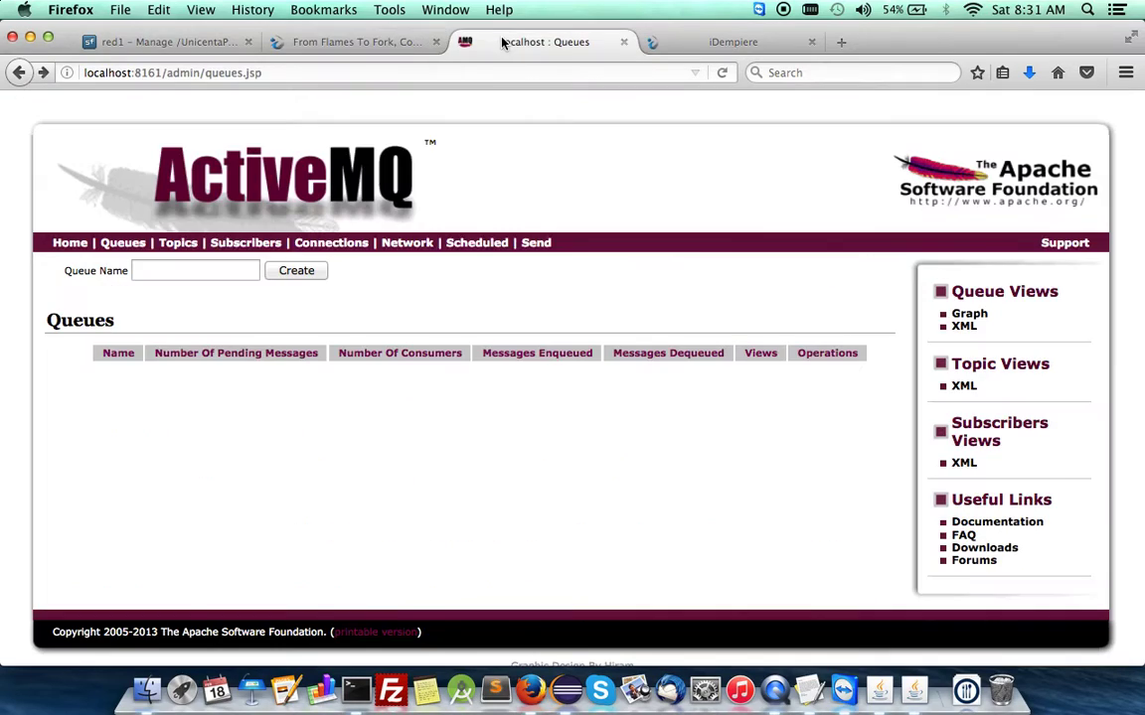
pyautogui.click(644, 42)
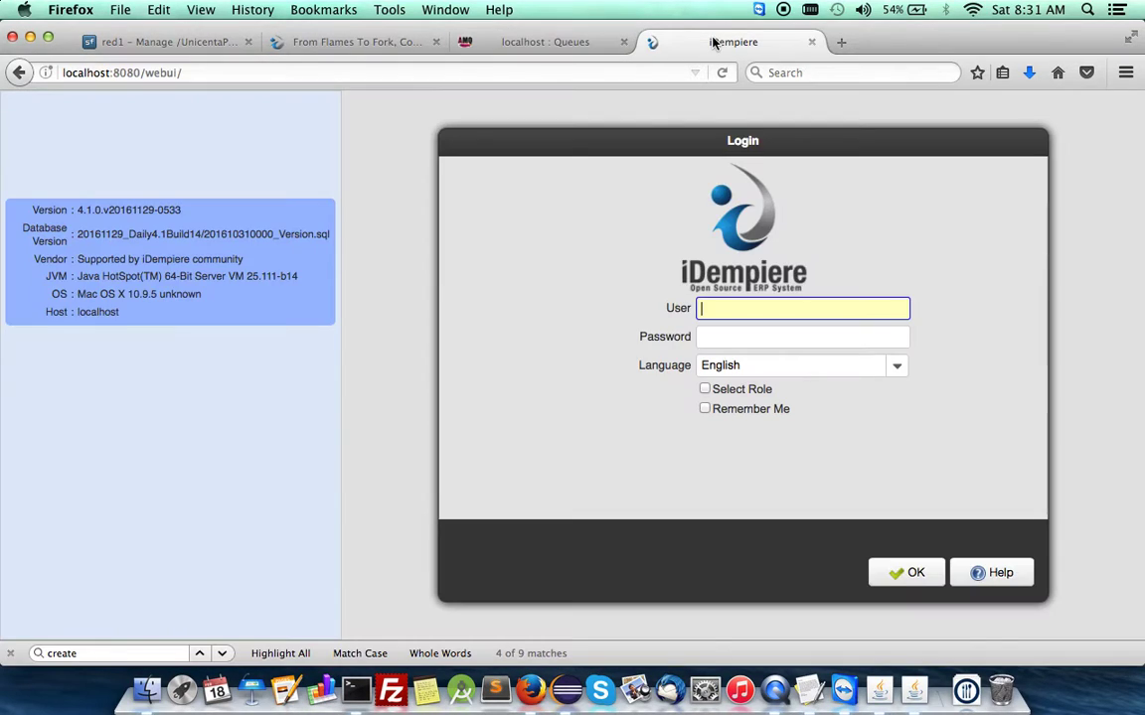
# - Log in as SuperUser with its password and Remember Me ticked
pyautogui.write('SuperUser')
pyautogui.click(792, 339)
pyautogui.write('System')
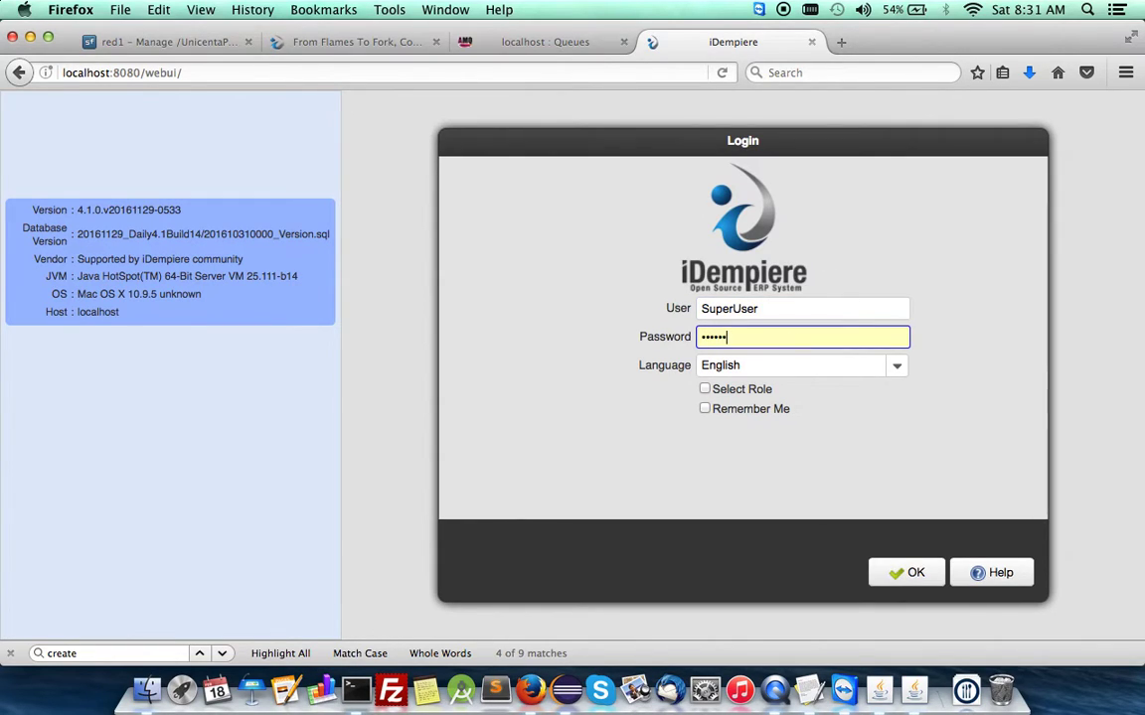
pyautogui.click(704, 408)
pyautogui.click(897, 584)
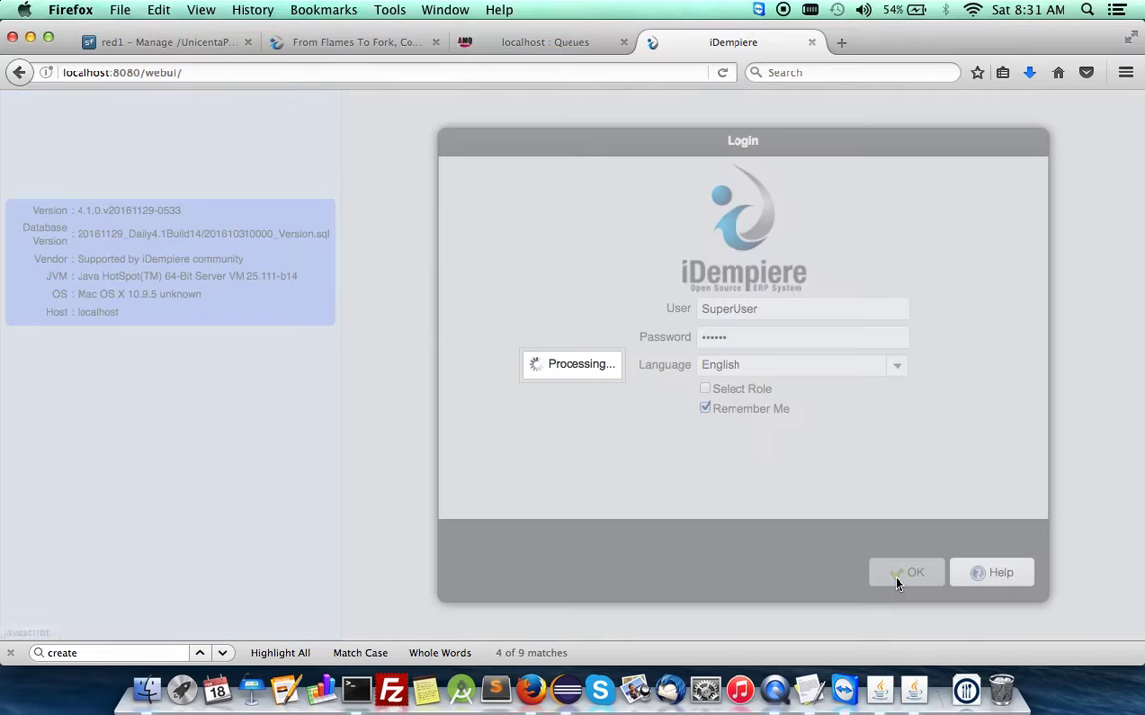
pyautogui.click(915, 692)
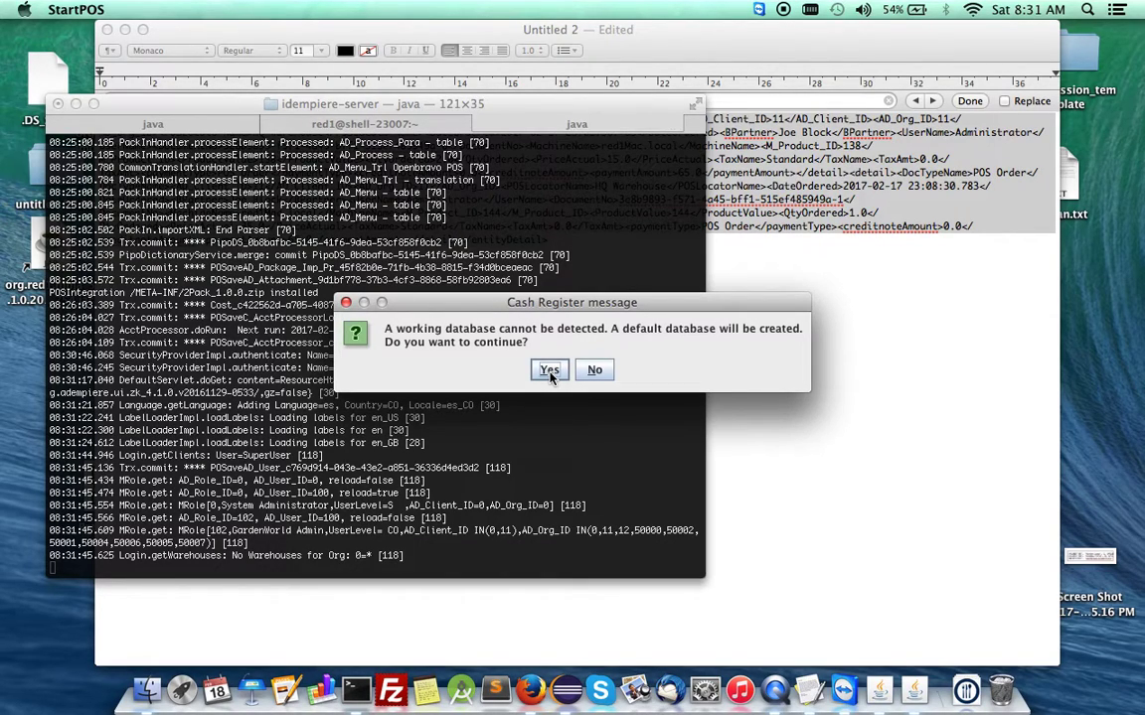
# - Agree to create the default POS database, then return to iDempiere's role selection
pyautogui.click(549, 371)
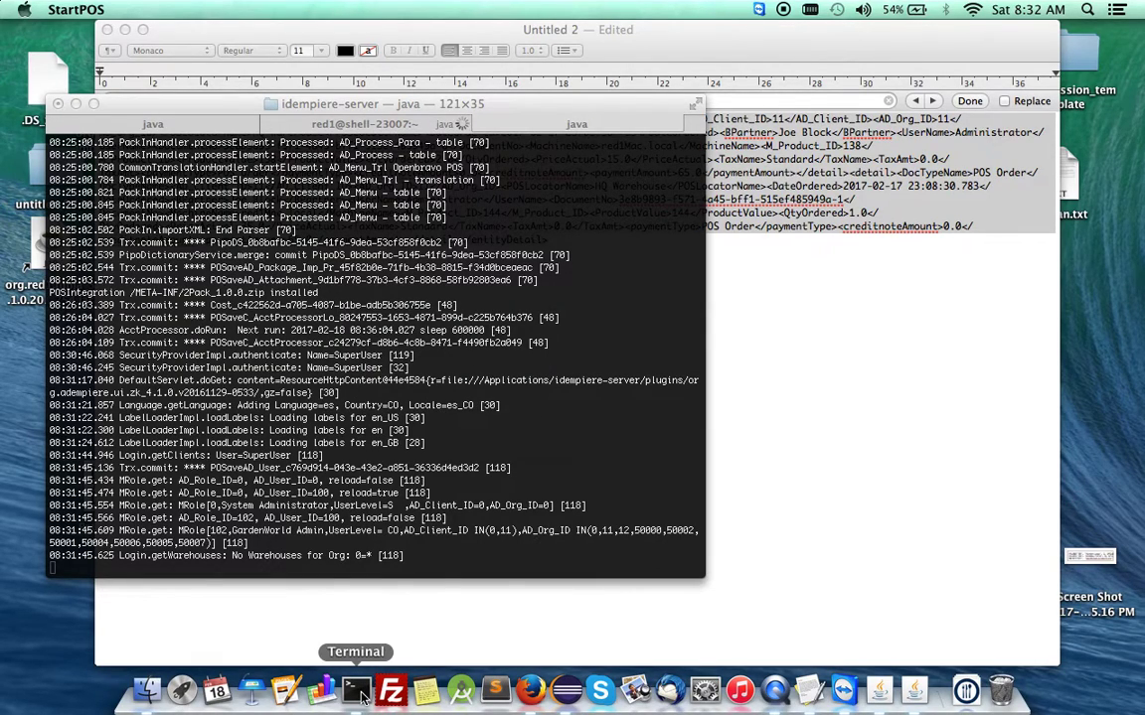
pyautogui.click(531, 702)
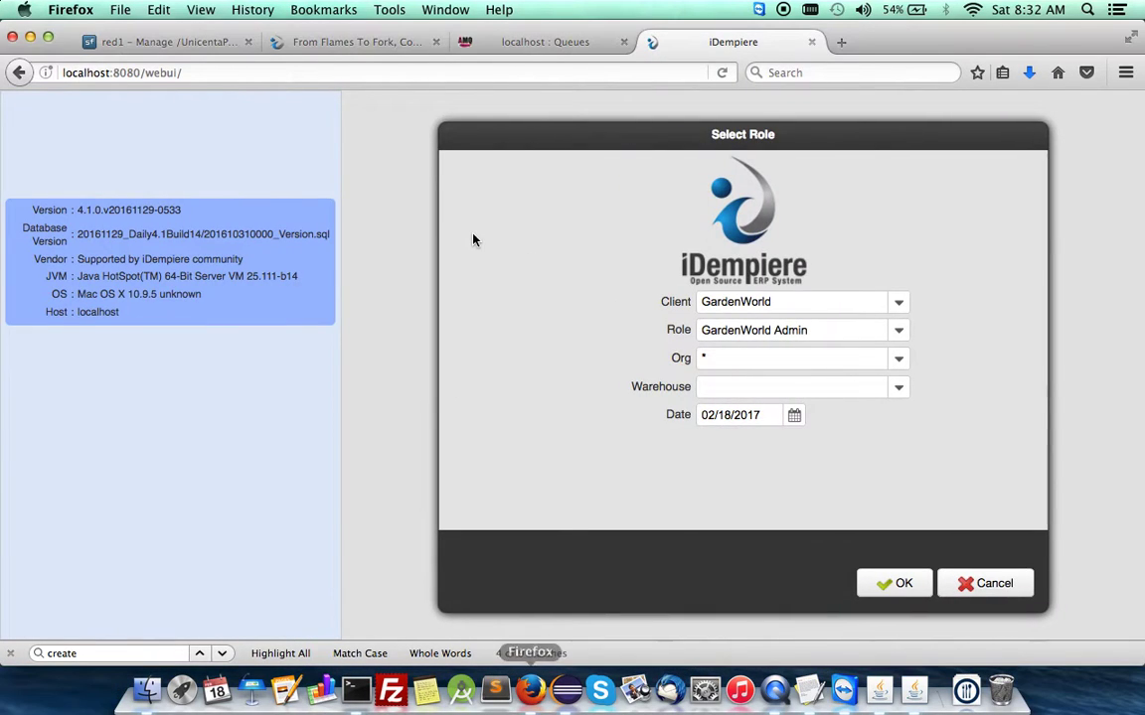
# - Confirm the GardenWorld client with GardenWorld Admin role and go back to the forum guide
pyautogui.click(892, 594)
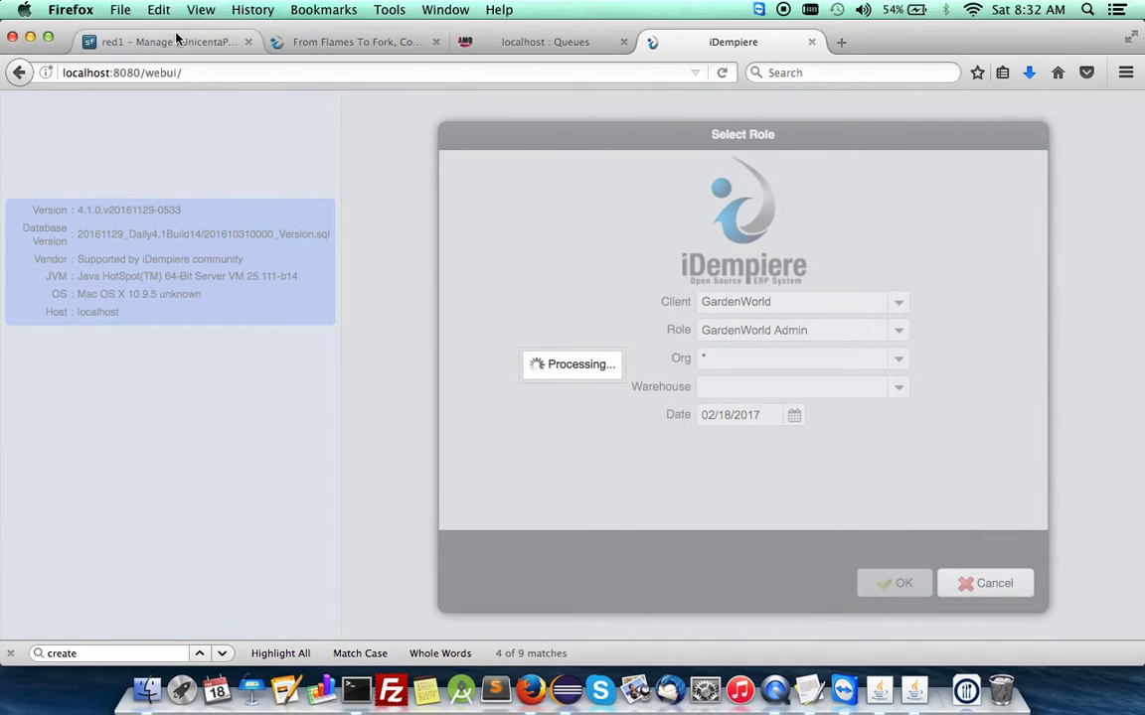
pyautogui.click(334, 43)
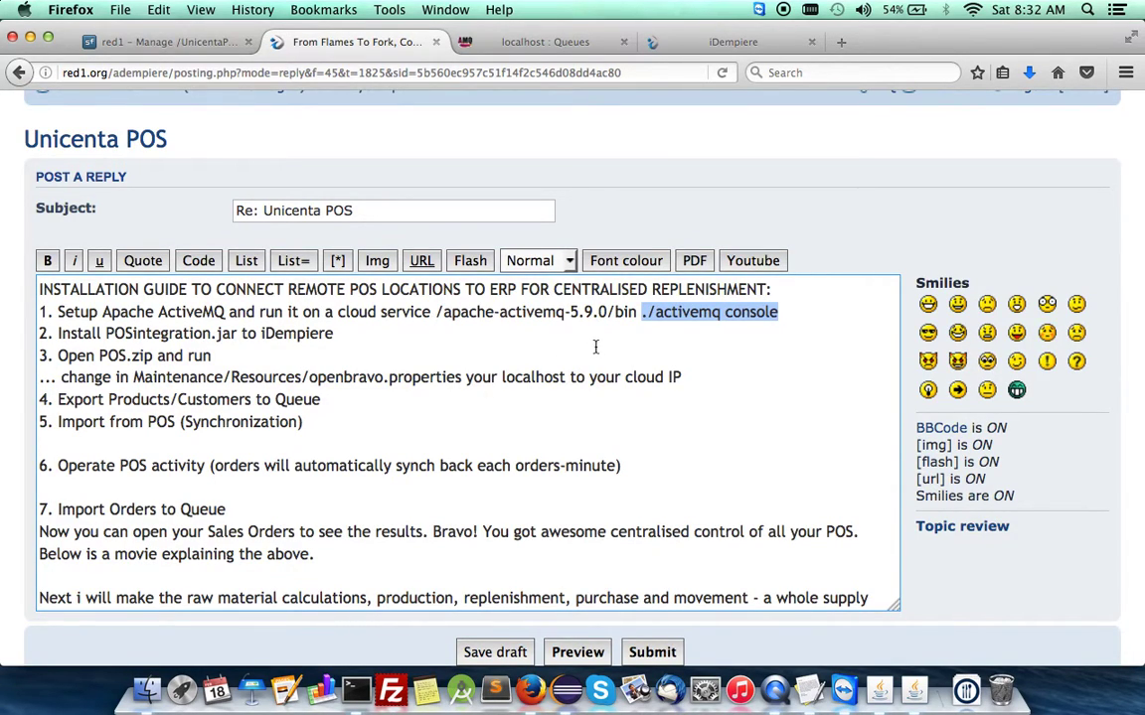
# - Complete step 3 of the reply as 'java -jar UnicentaPOS.jar', correcting the typos
pyautogui.click(378, 357)
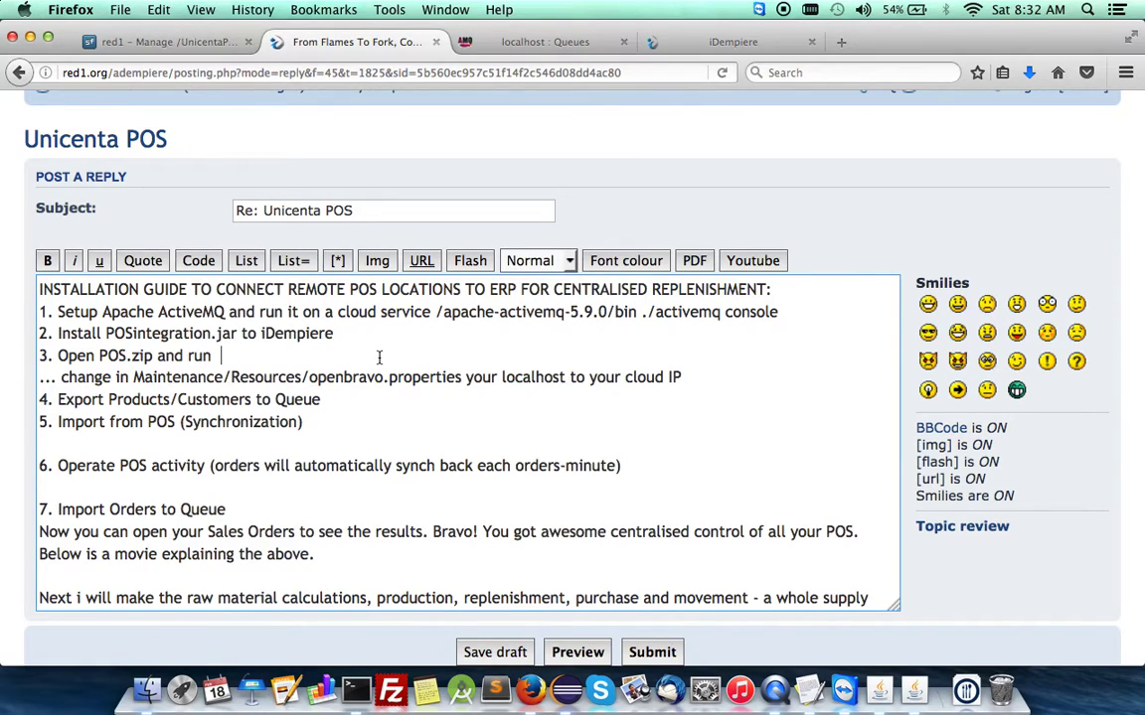
pyautogui.write('.')
pyautogui.write('/')
pyautogui.press('BackSpace')
pyautogui.press('BackSpace')
pyautogui.write('java')
pyautogui.write('-jar')
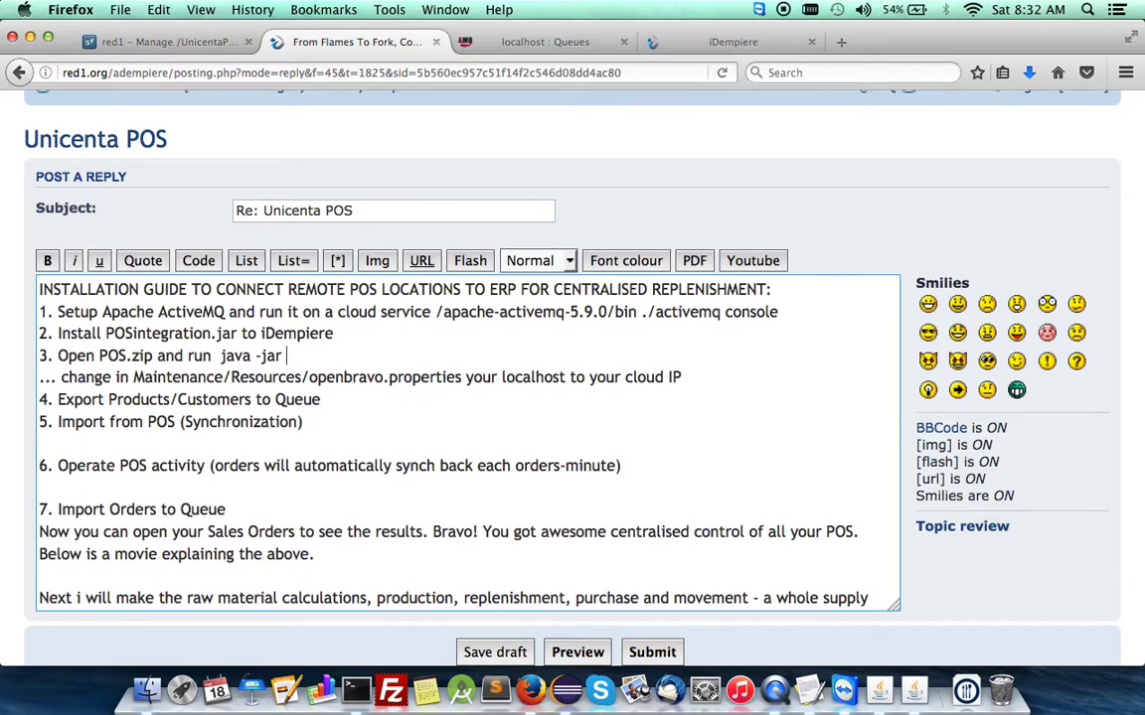
pyautogui.write('Unicn')
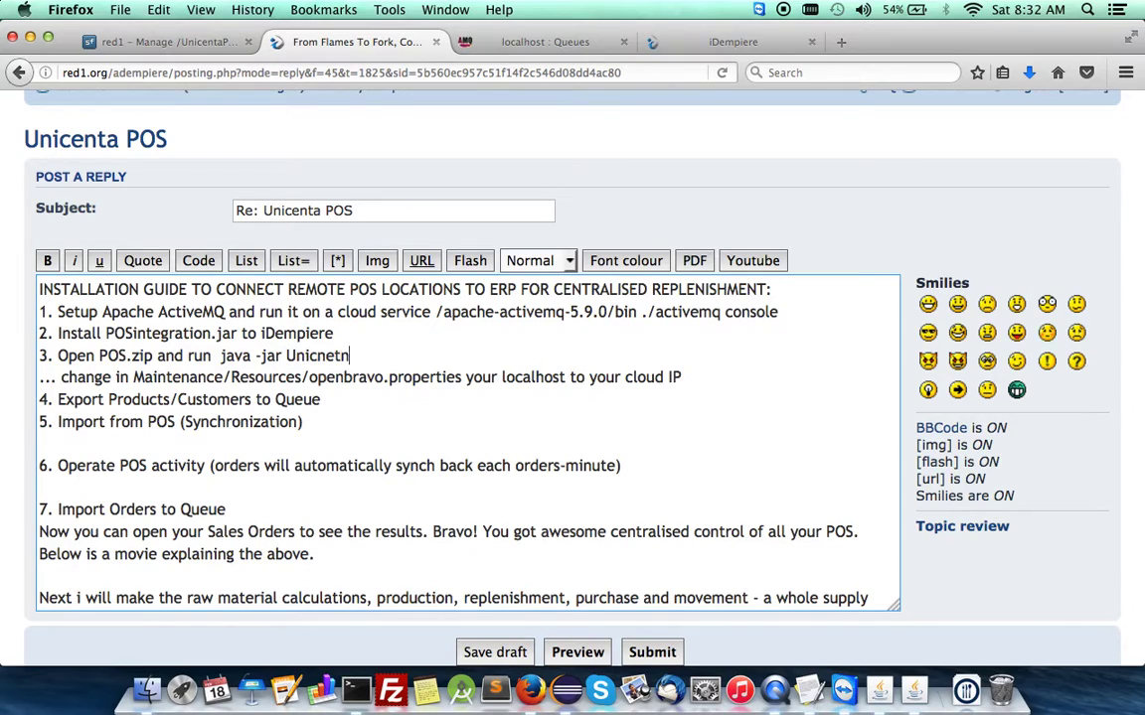
pyautogui.press('BackSpace')
pyautogui.write('entaPOS.jar')
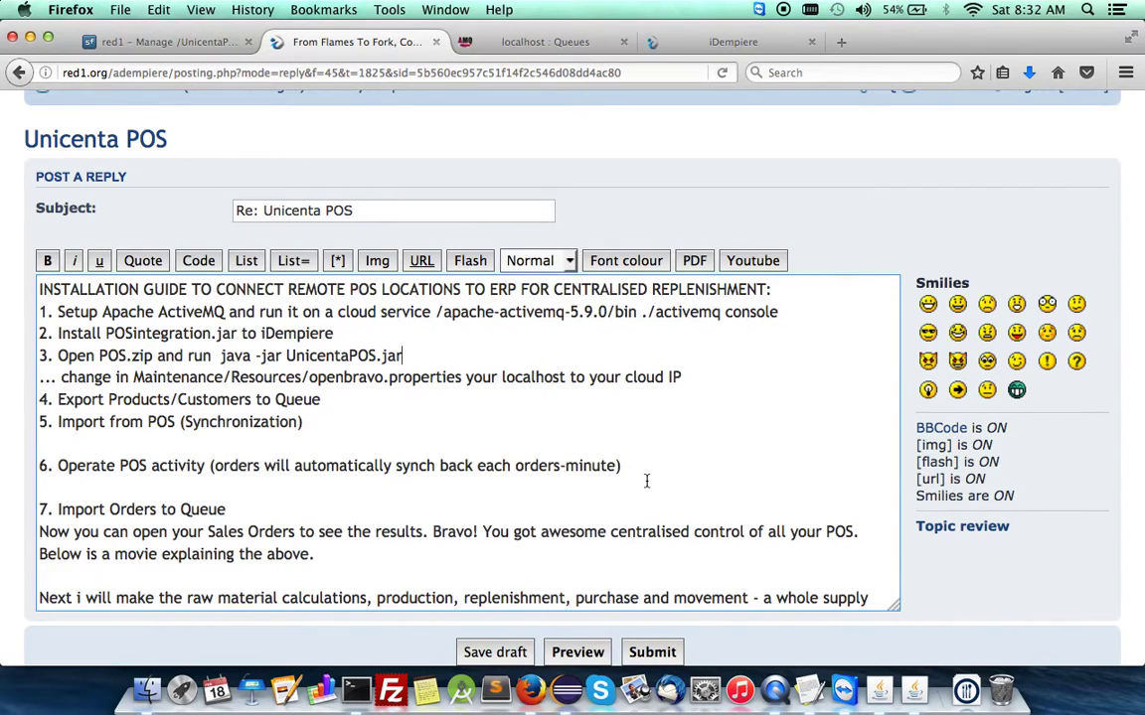
pyautogui.click(918, 699)
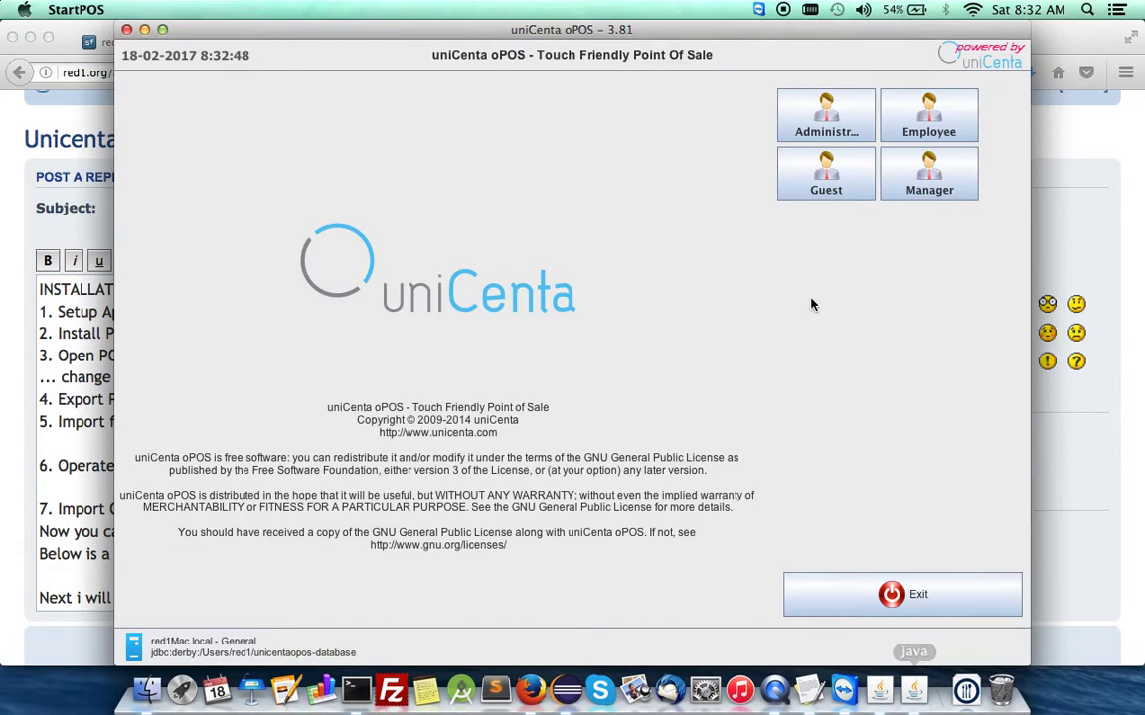
# - Pick Administrator on the POS login, then switch back to the Firefox forum reply via Mission Control
pyautogui.click(810, 117)
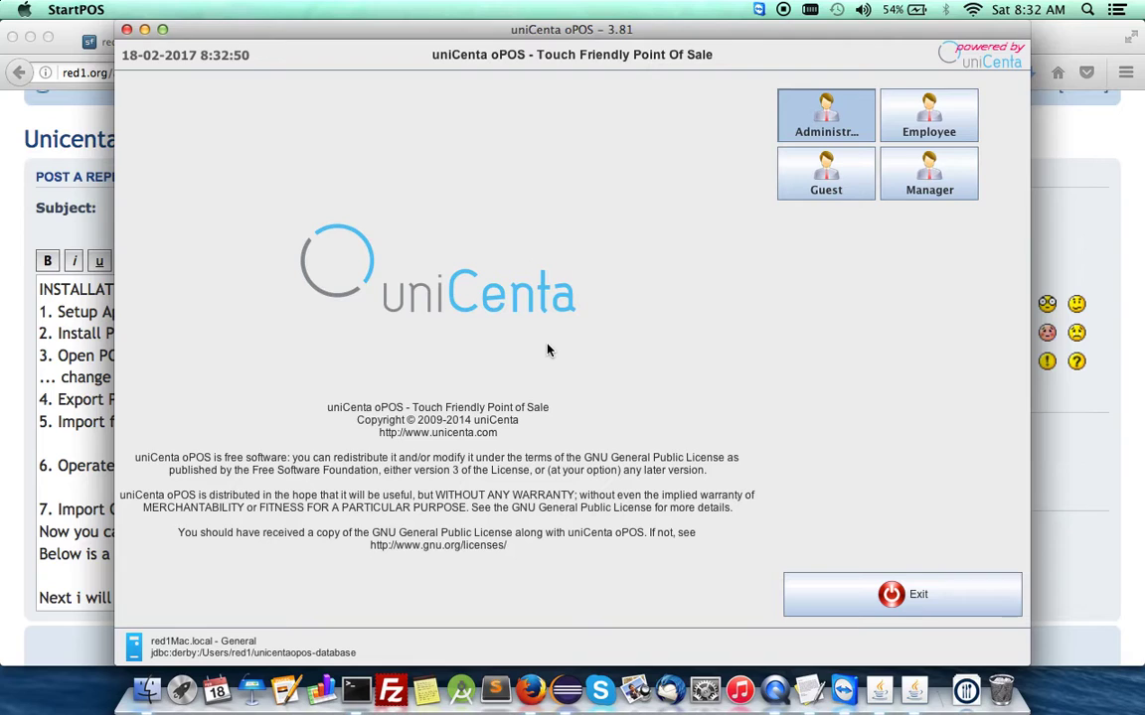
pyautogui.hotkey('ctrl', 'Up')
pyautogui.click(572, 310)
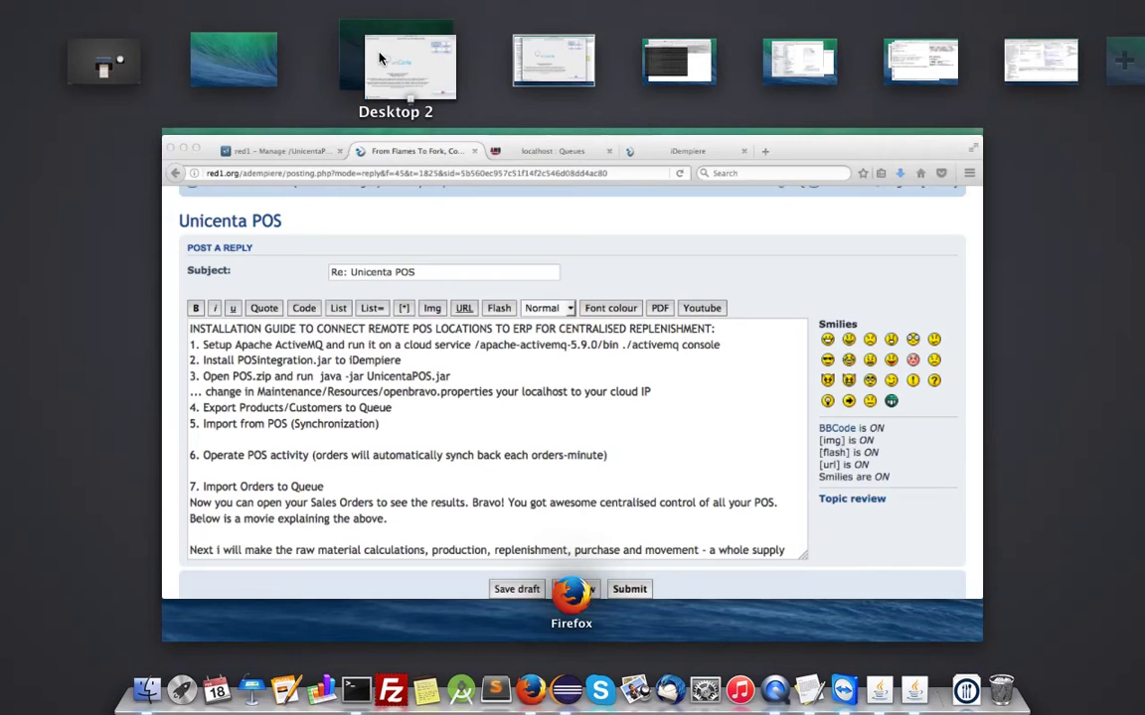
pyautogui.click(576, 283)
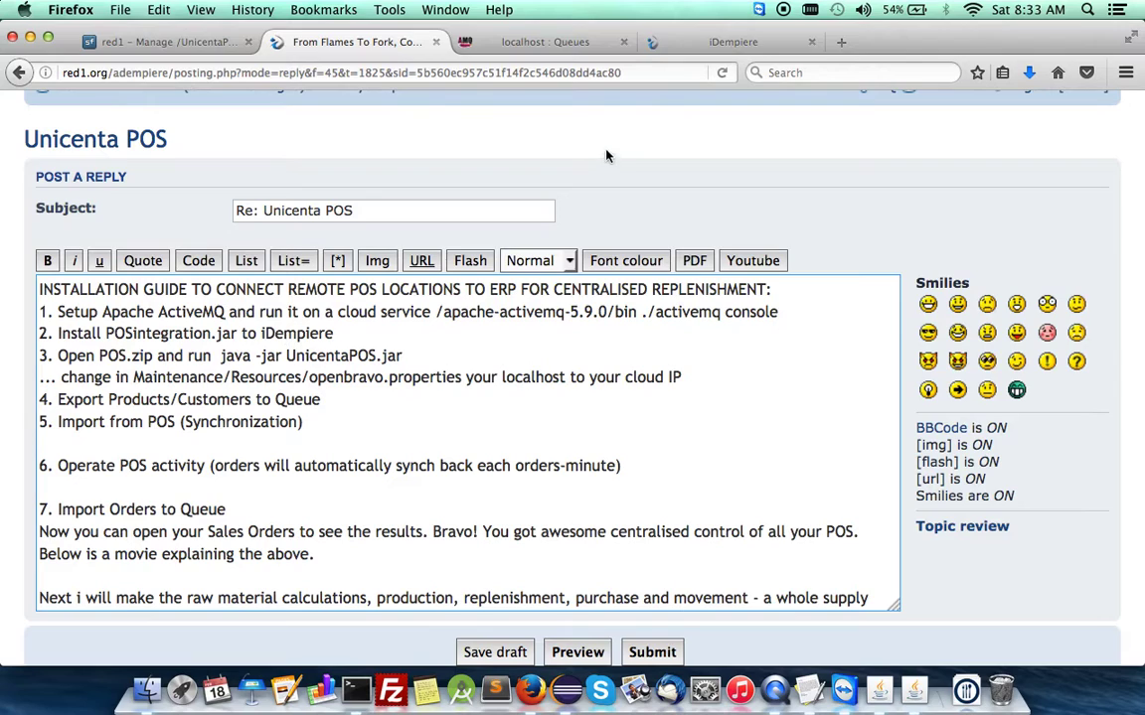
# - Drag Export to Queue and Import Queue Orders from the POS Integration menu into Favourites
pyautogui.click(724, 42)
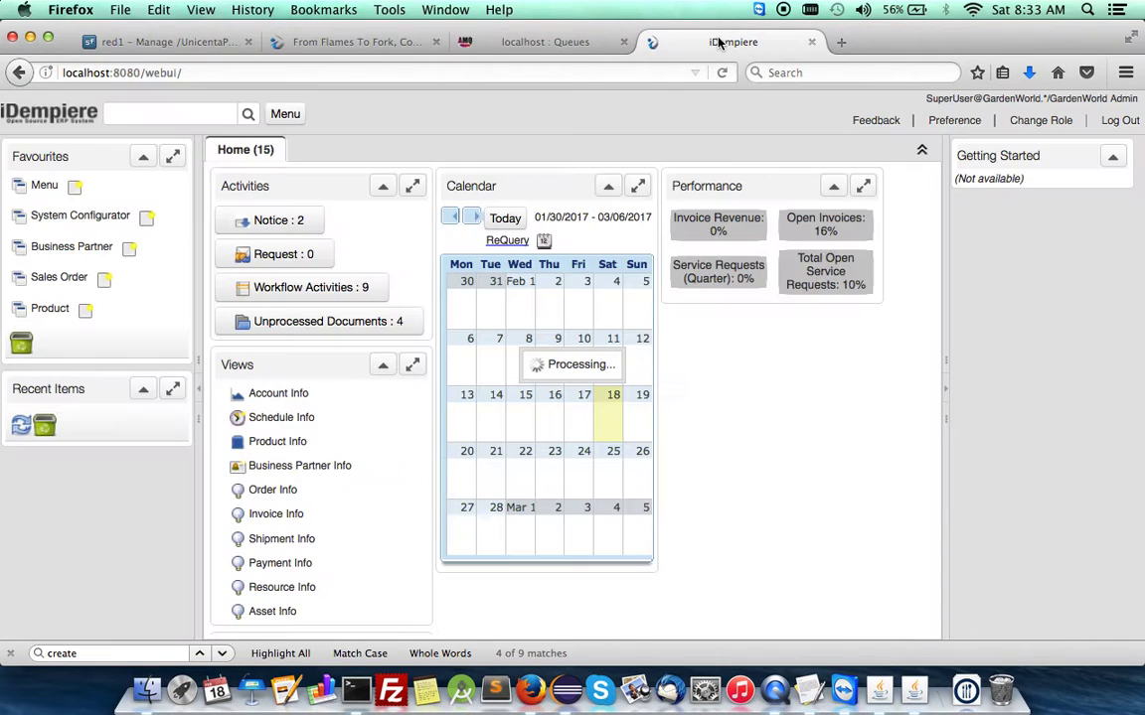
pyautogui.click(951, 397)
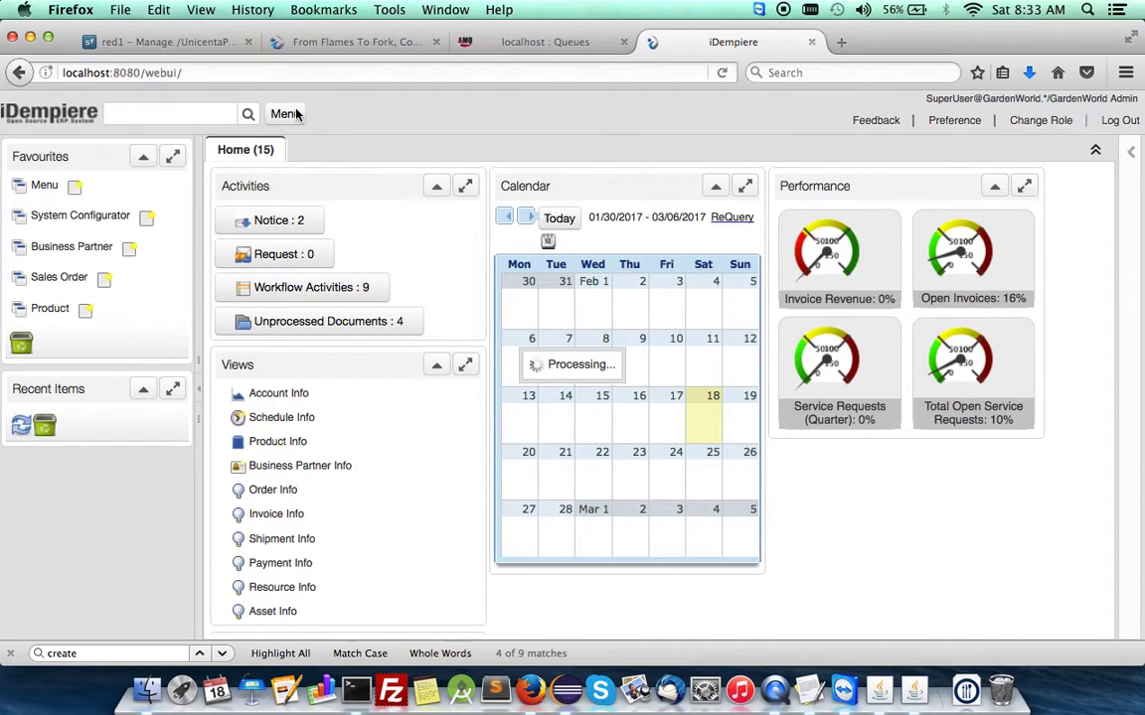
pyautogui.click(286, 115)
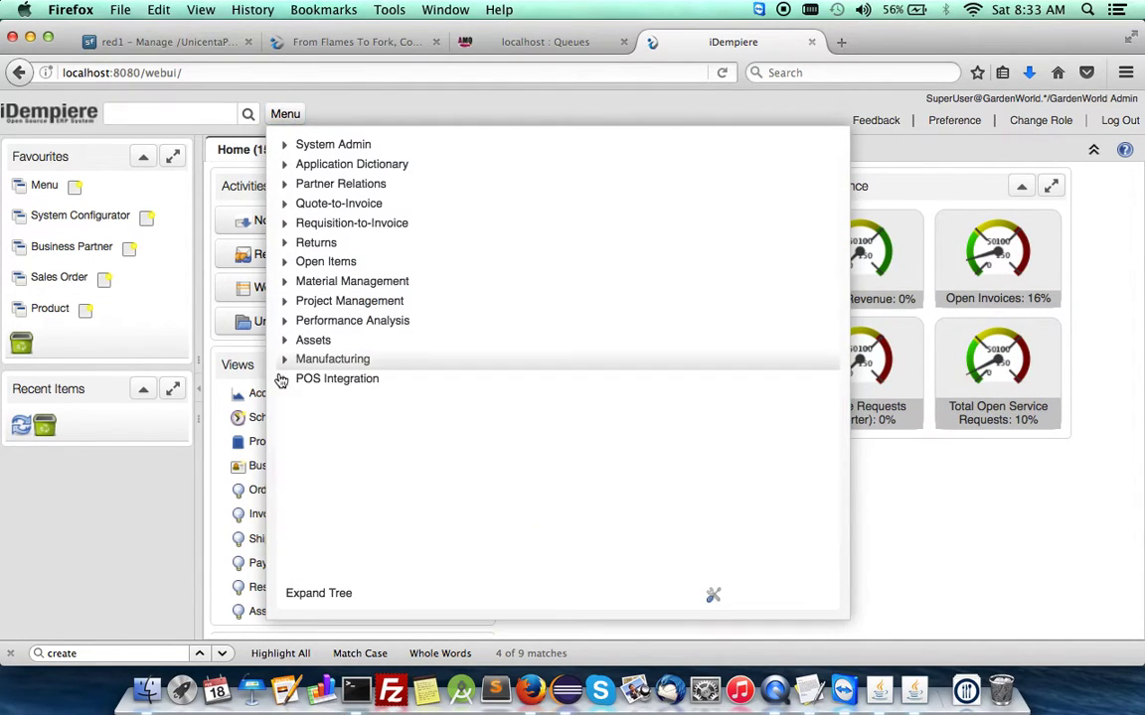
pyautogui.click(286, 383)
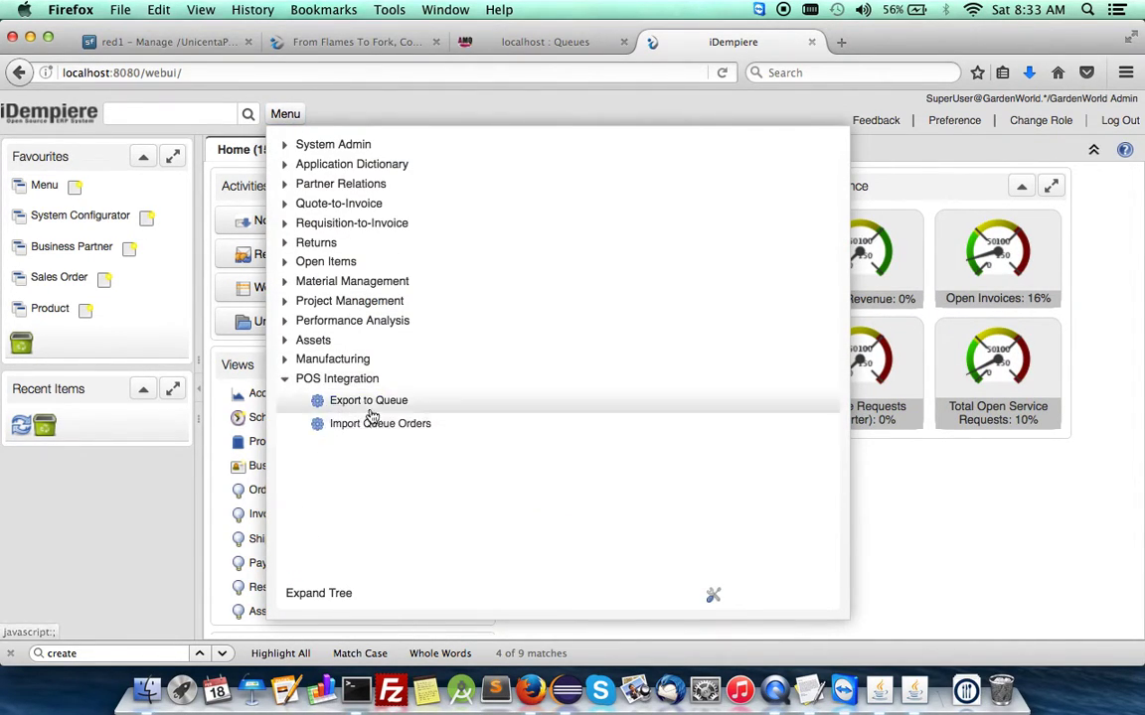
pyautogui.moveTo(377, 409); pyautogui.dragTo(146, 298)
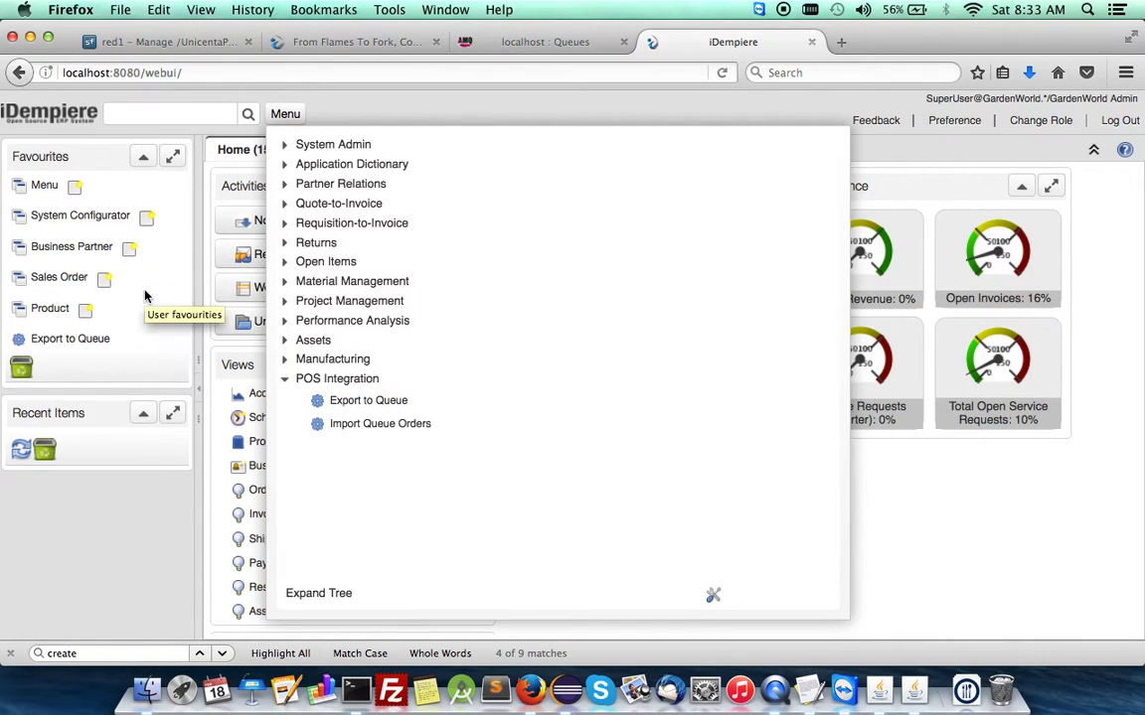
pyautogui.moveTo(358, 429); pyautogui.dragTo(147, 336)
# - Finish favouriting Import Queue Orders, then set organization HQ-HQ and product category Tools
pyautogui.click(95, 343)
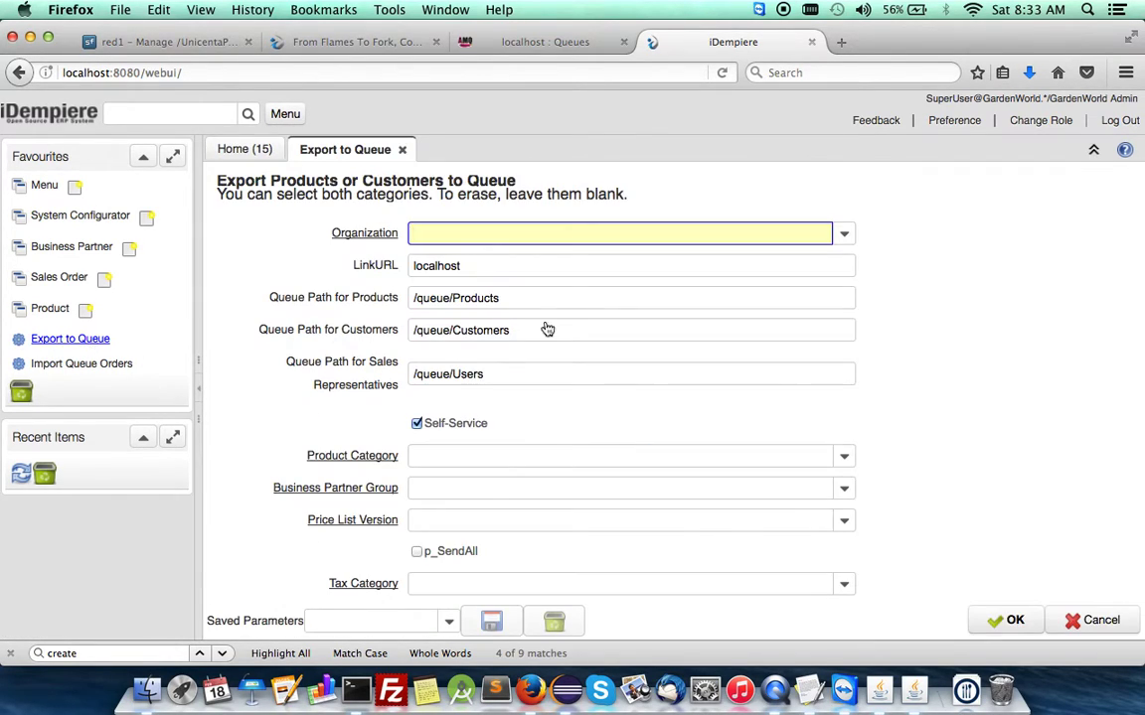
pyautogui.click(843, 233)
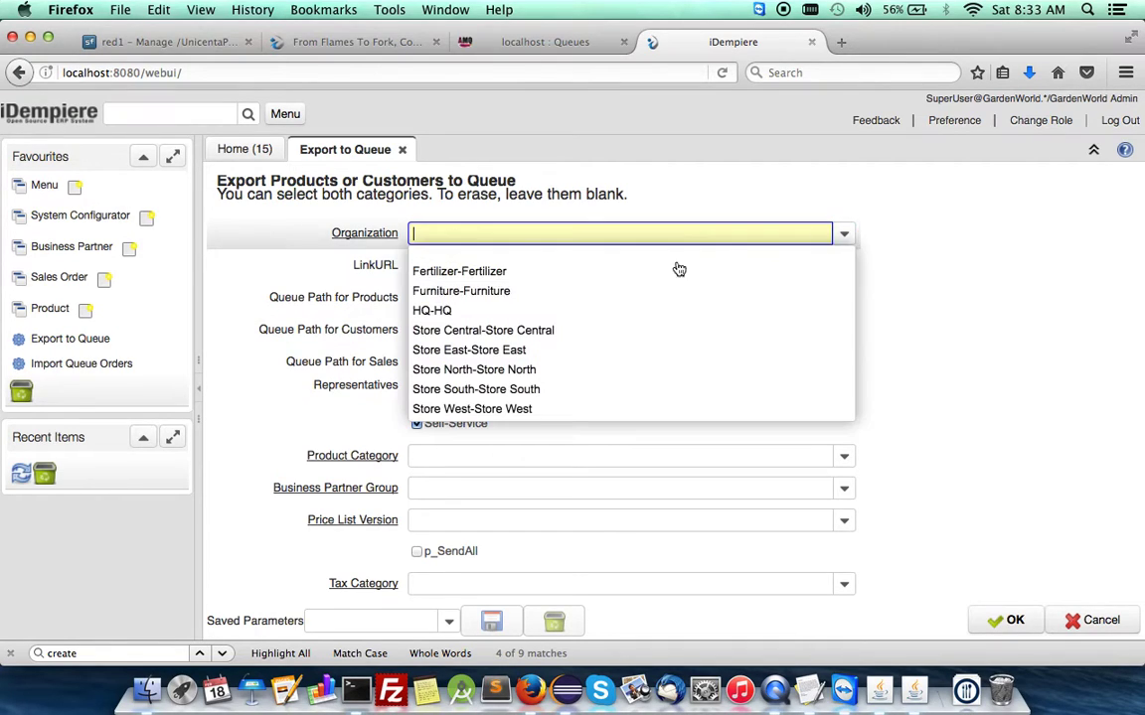
pyautogui.click(513, 314)
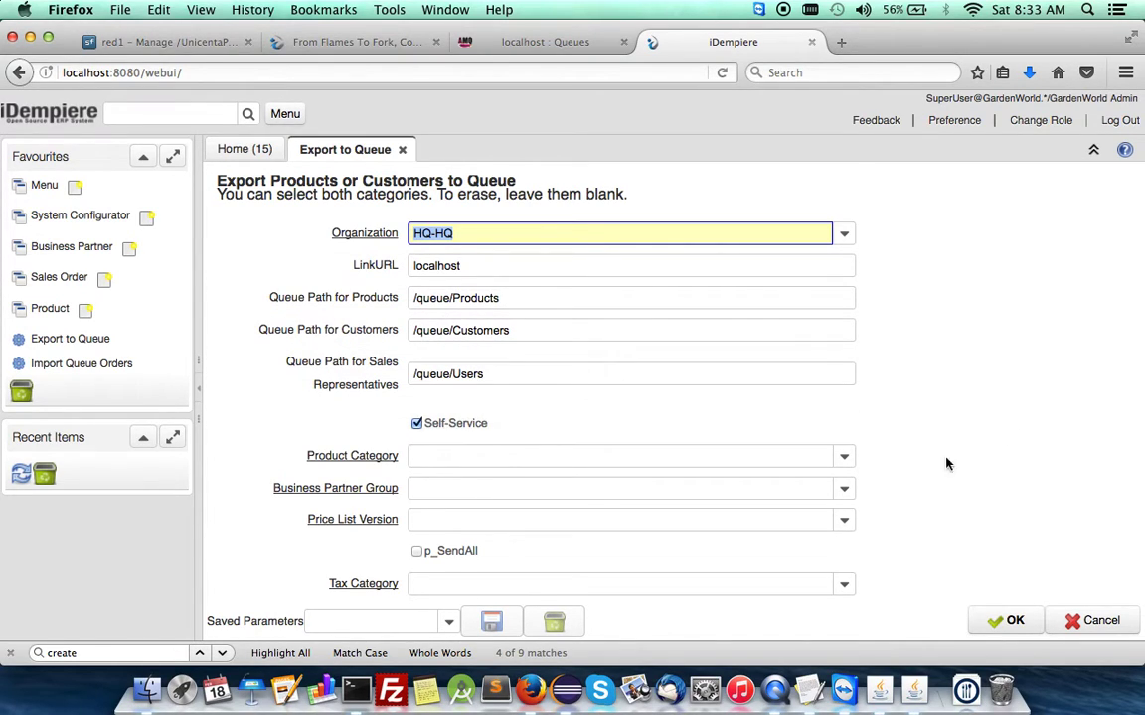
pyautogui.click(844, 457)
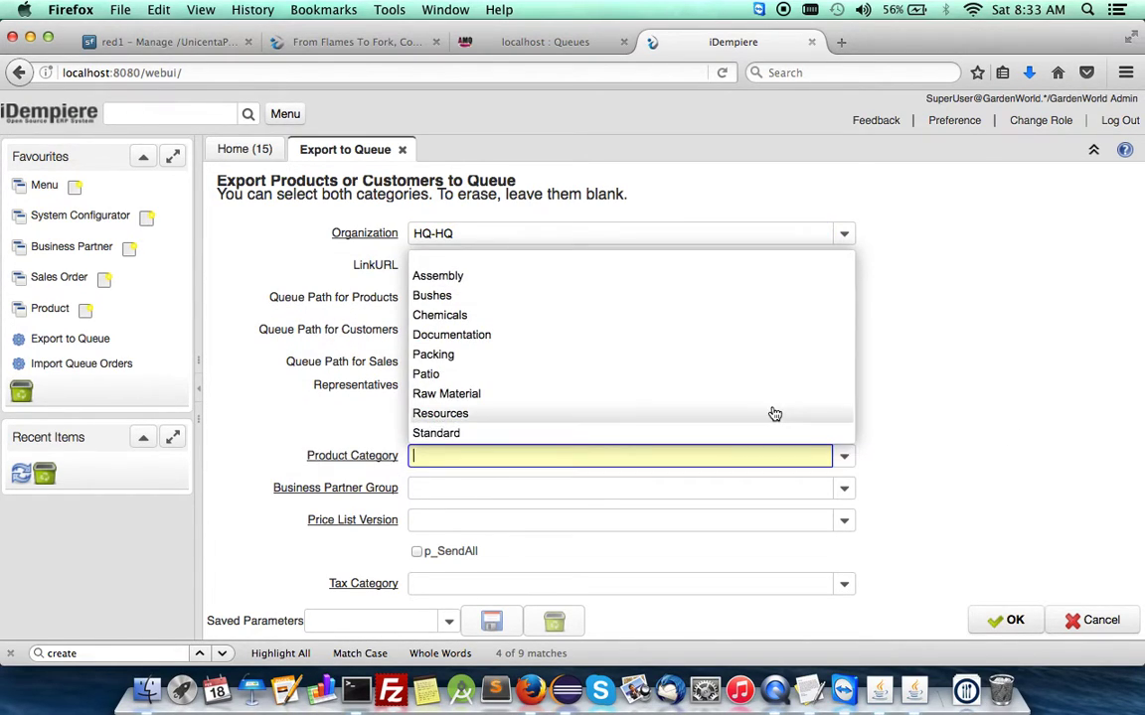
pyautogui.scroll(-3, 769, 413)
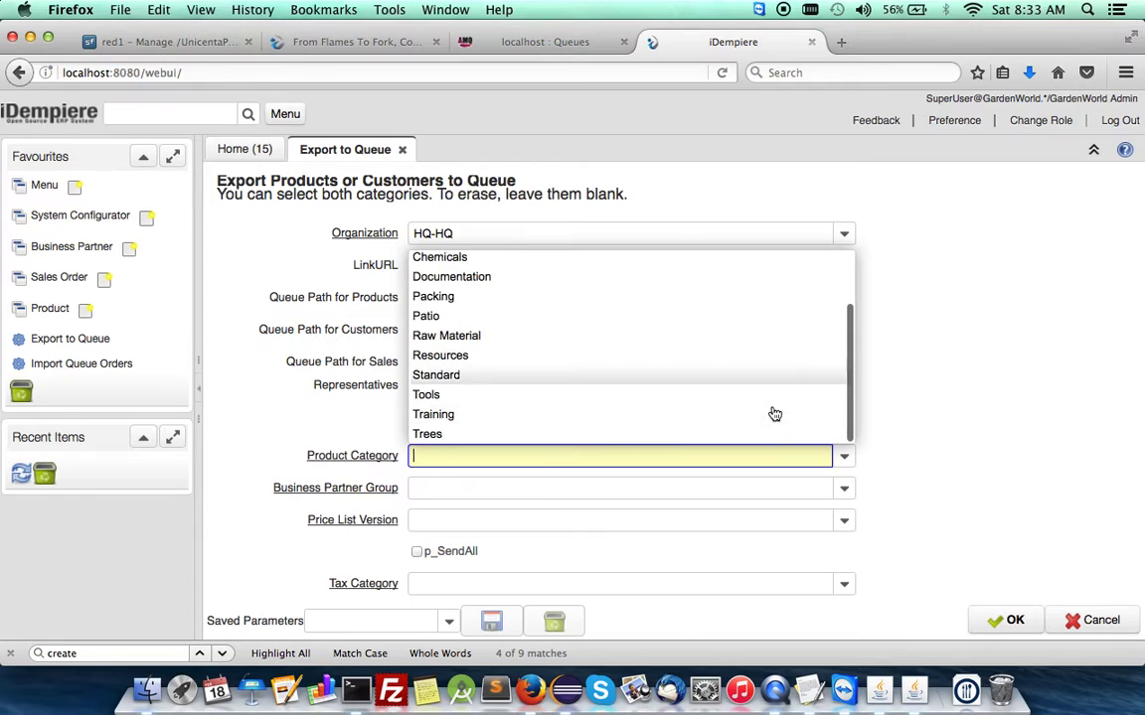
pyautogui.click(565, 397)
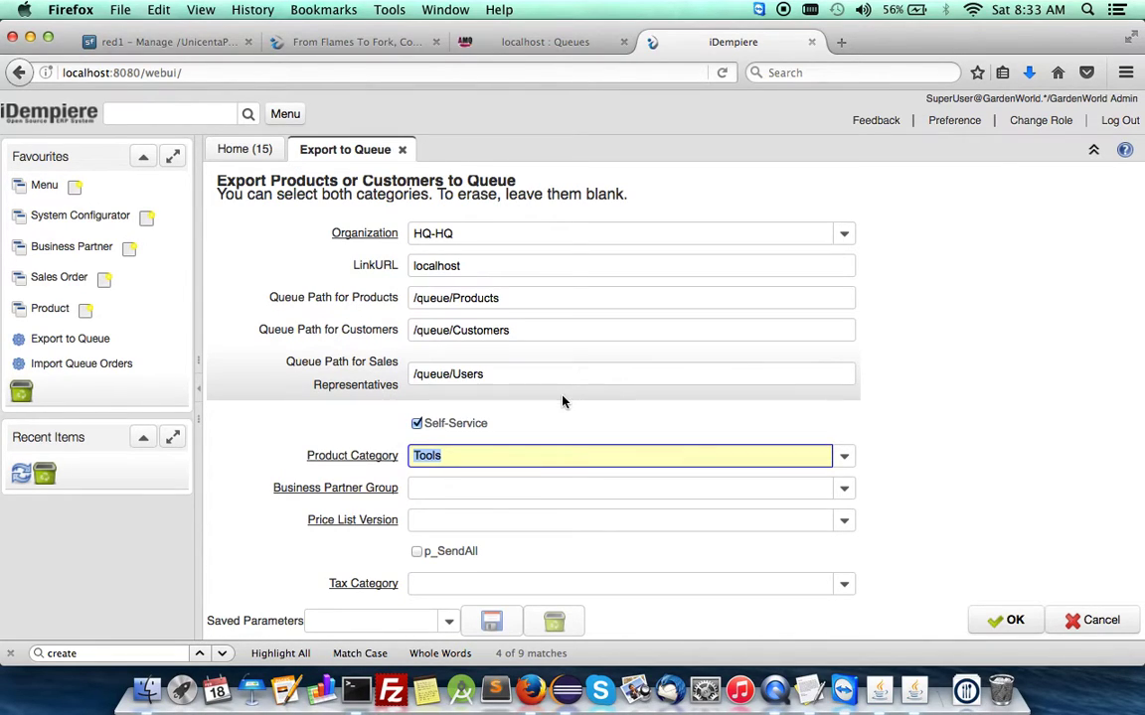
# - Choose Standard Customers and price list version Standard 2003, then run the export
pyautogui.click(845, 491)
pyautogui.click(559, 553)
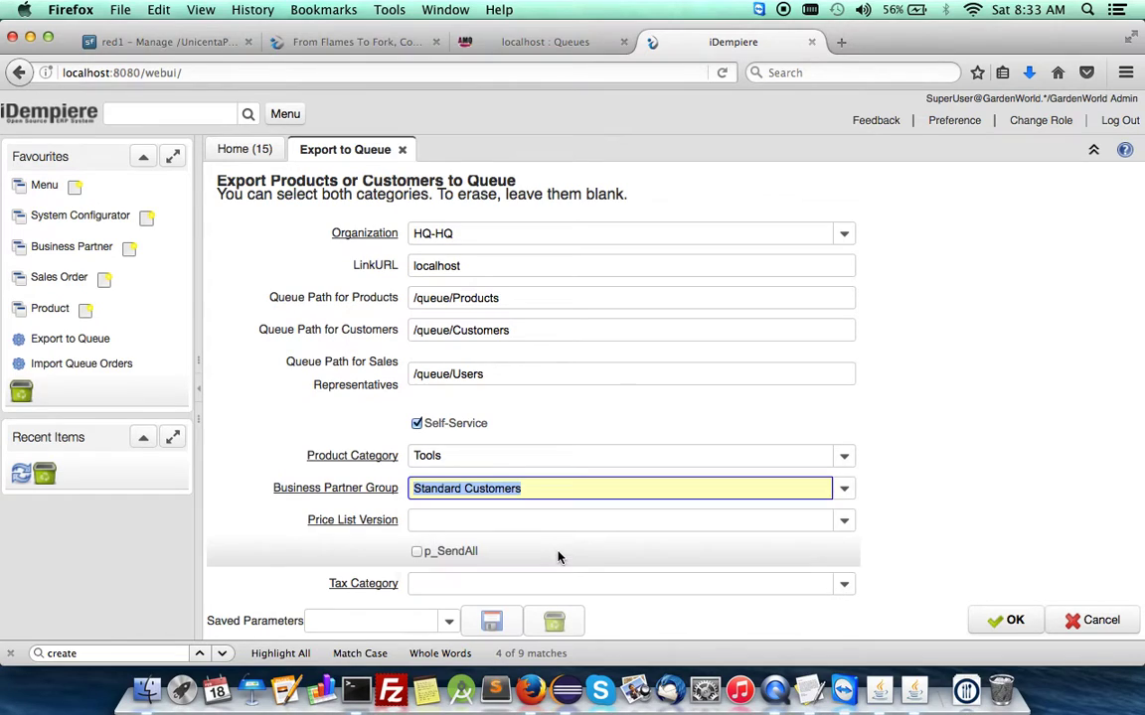
pyautogui.click(843, 521)
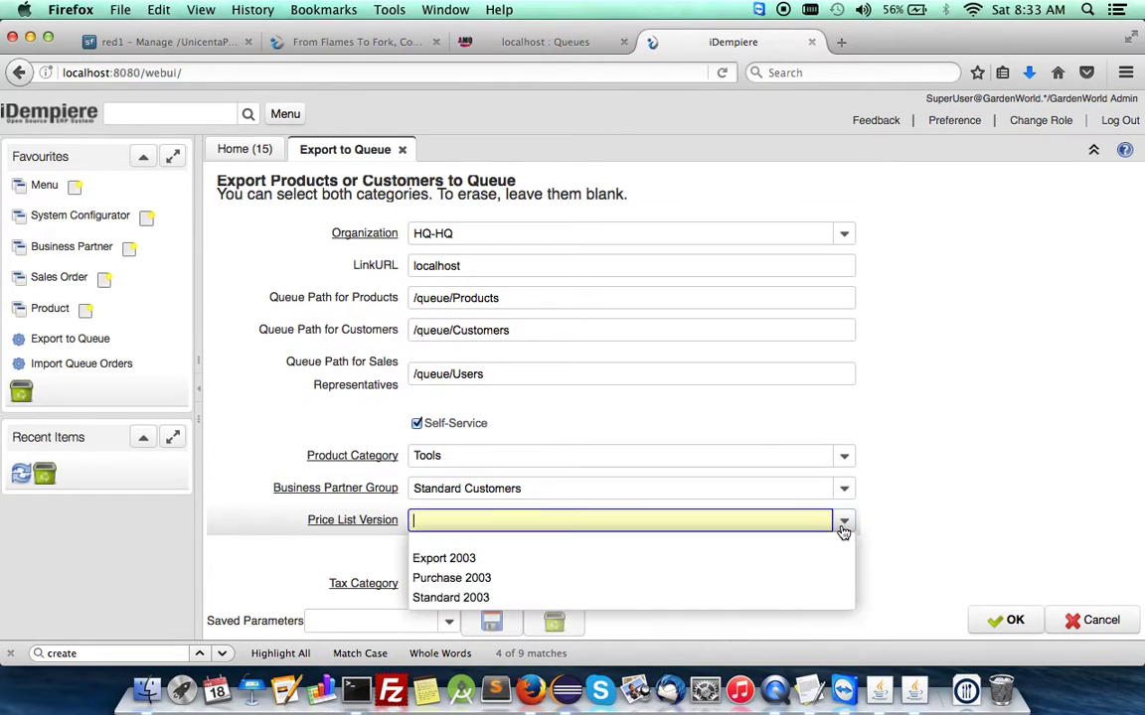
pyautogui.click(523, 599)
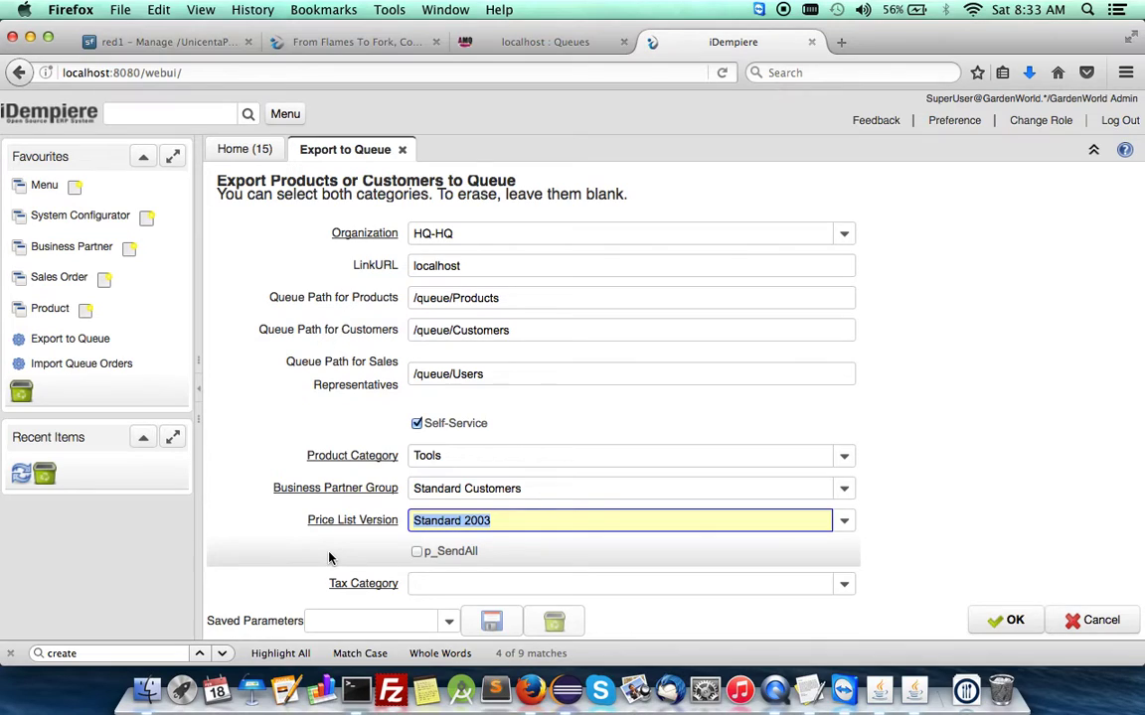
pyautogui.click(370, 558)
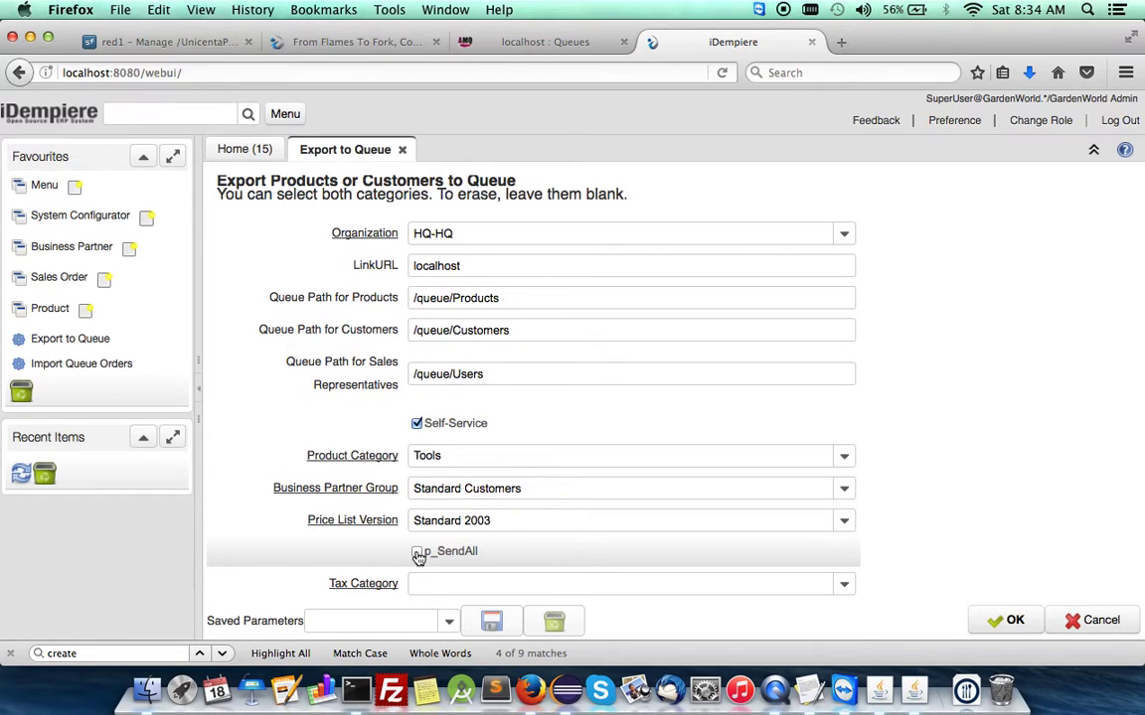
pyautogui.click(1013, 621)
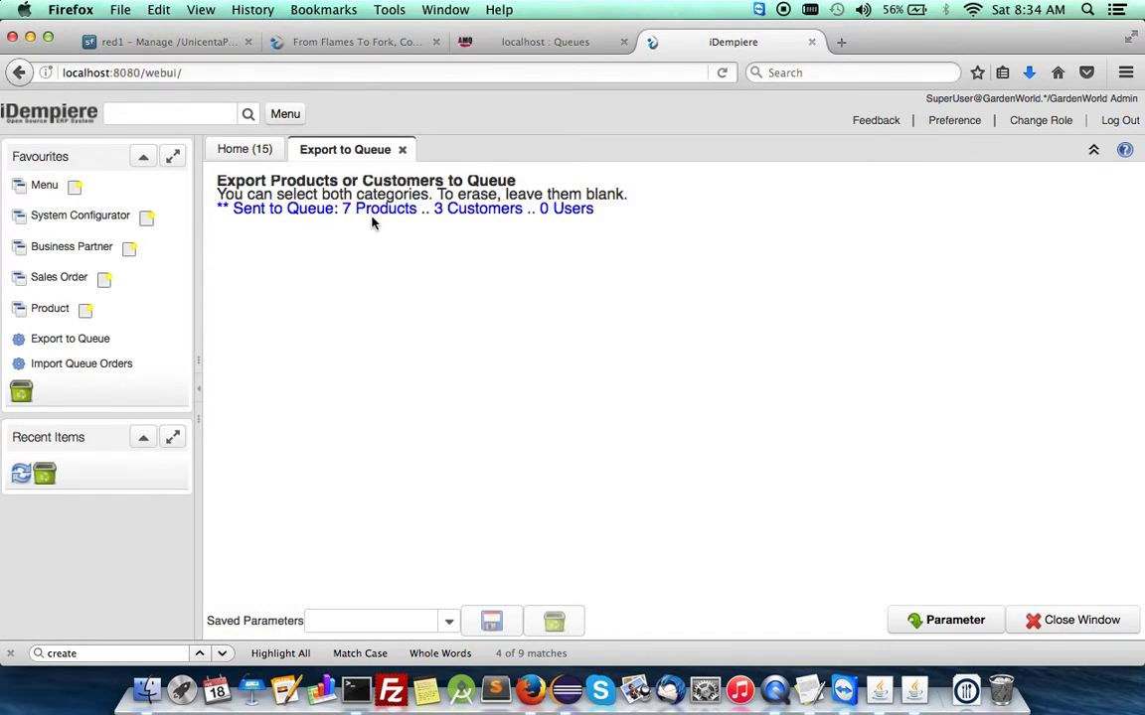
# - Refresh the ActiveMQ queue list and browse the messages in the Products queue
pyautogui.click(542, 44)
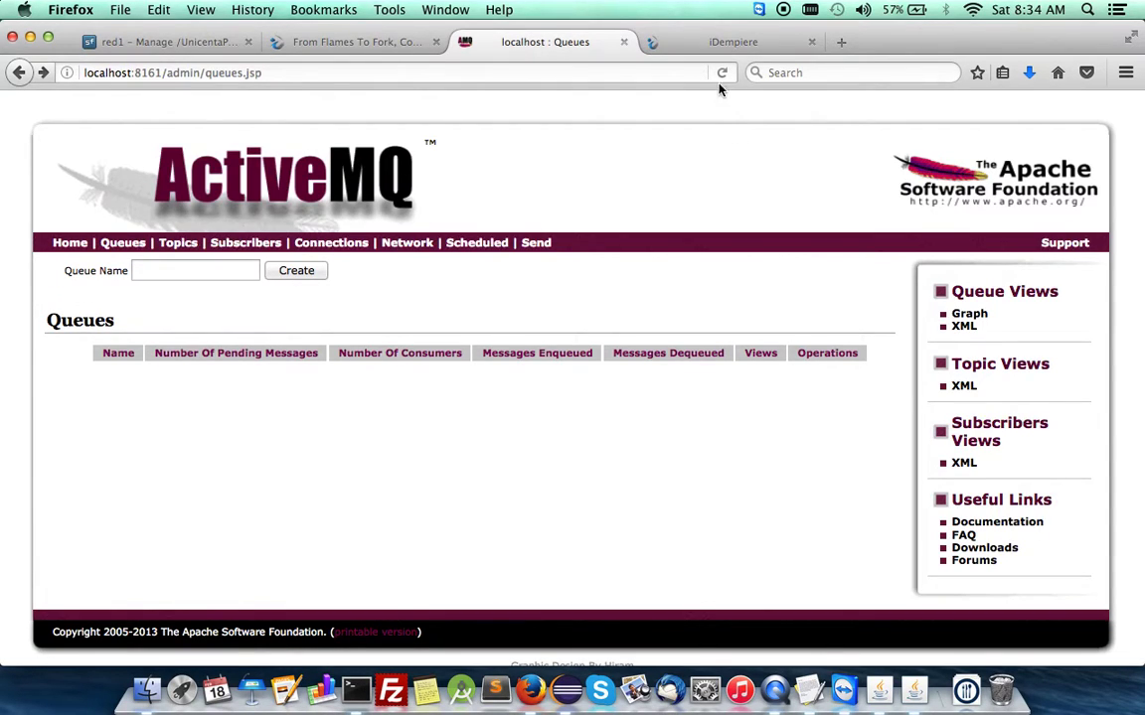
pyautogui.click(117, 245)
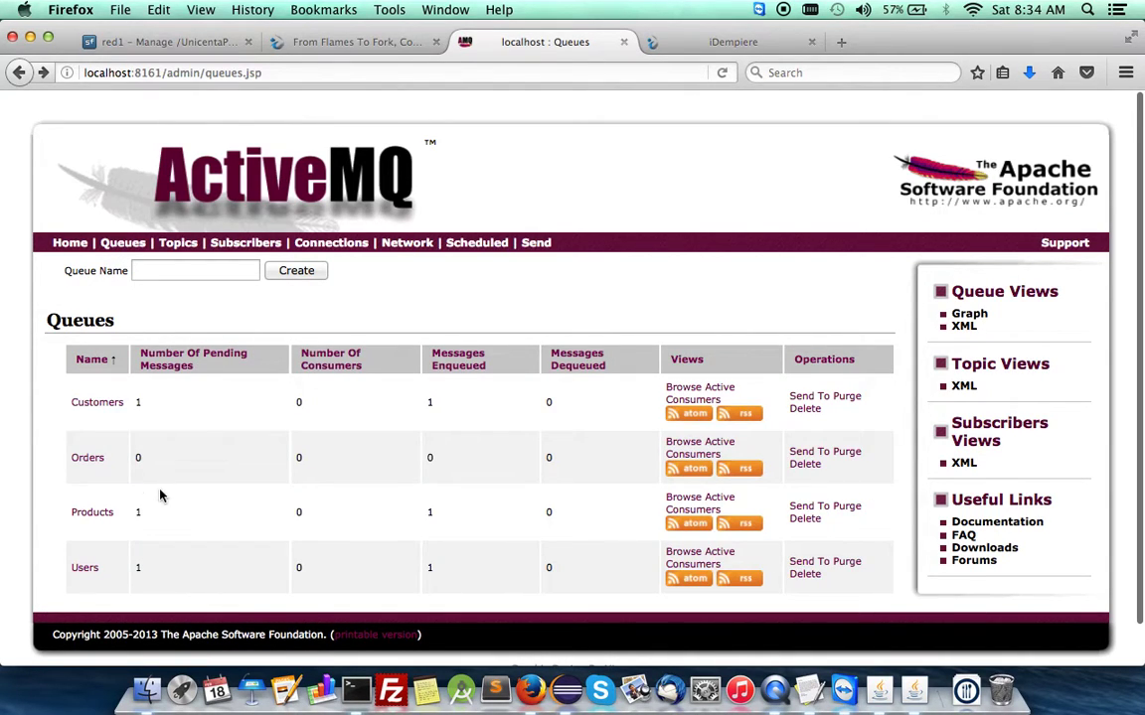
pyautogui.click(97, 523)
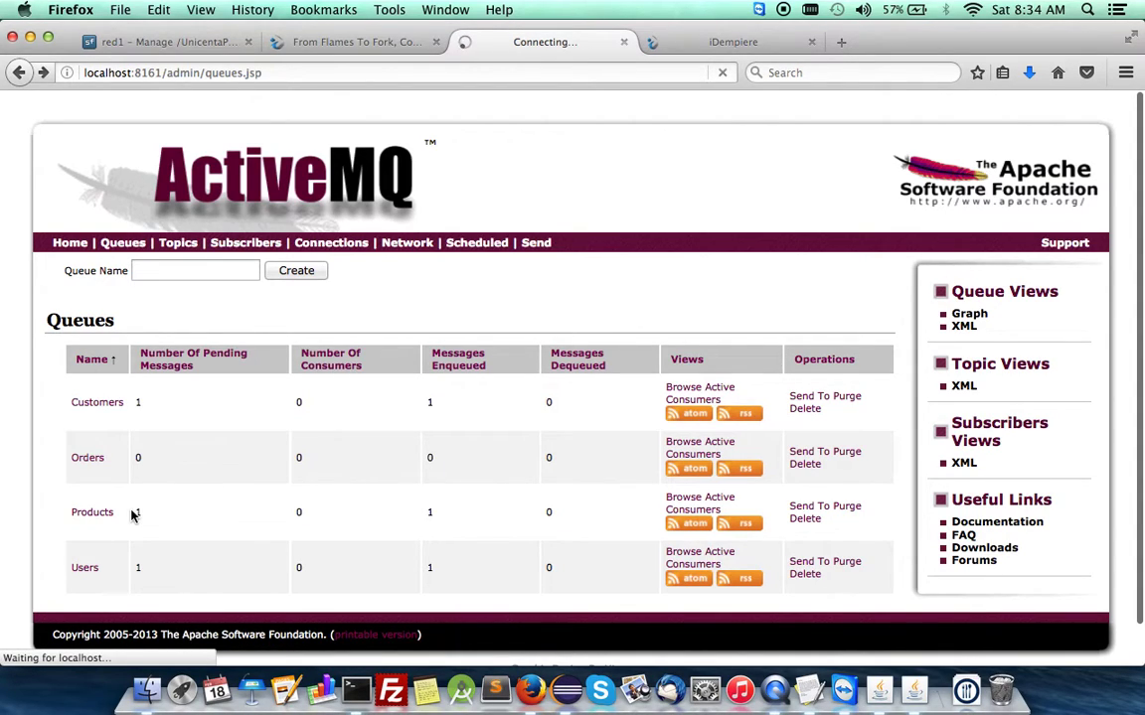
pyautogui.scroll(-1, 333, 452)
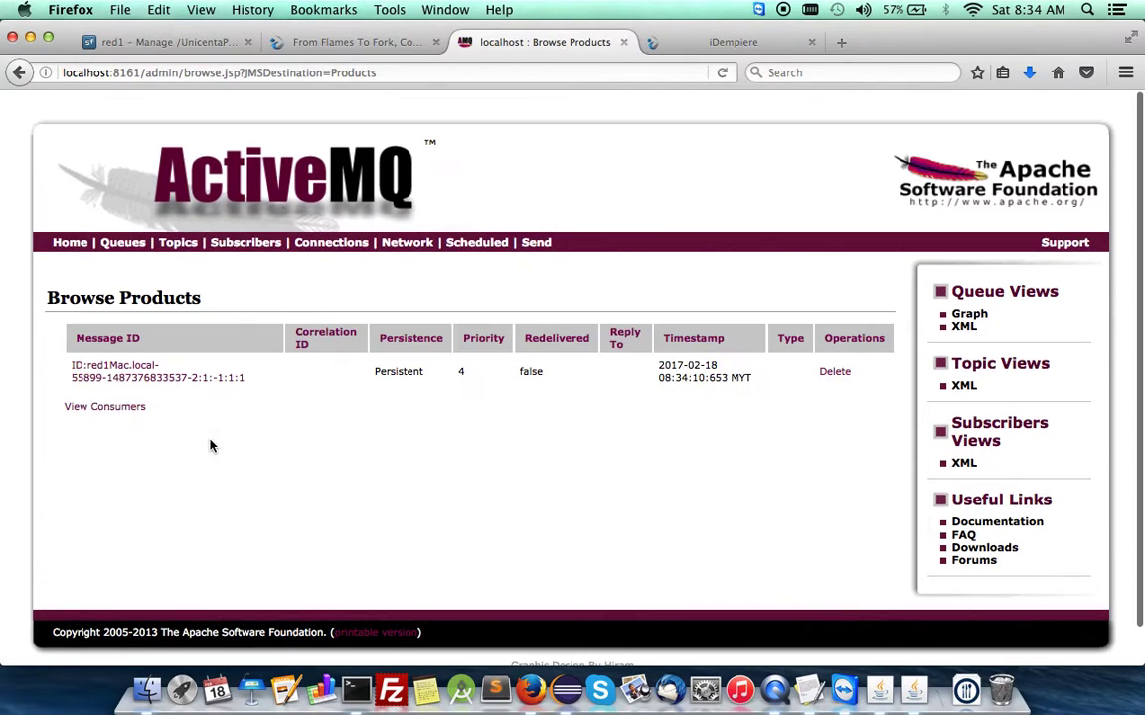
# - Inspect the pending Products message's details, then return to the queue list
pyautogui.click(151, 372)
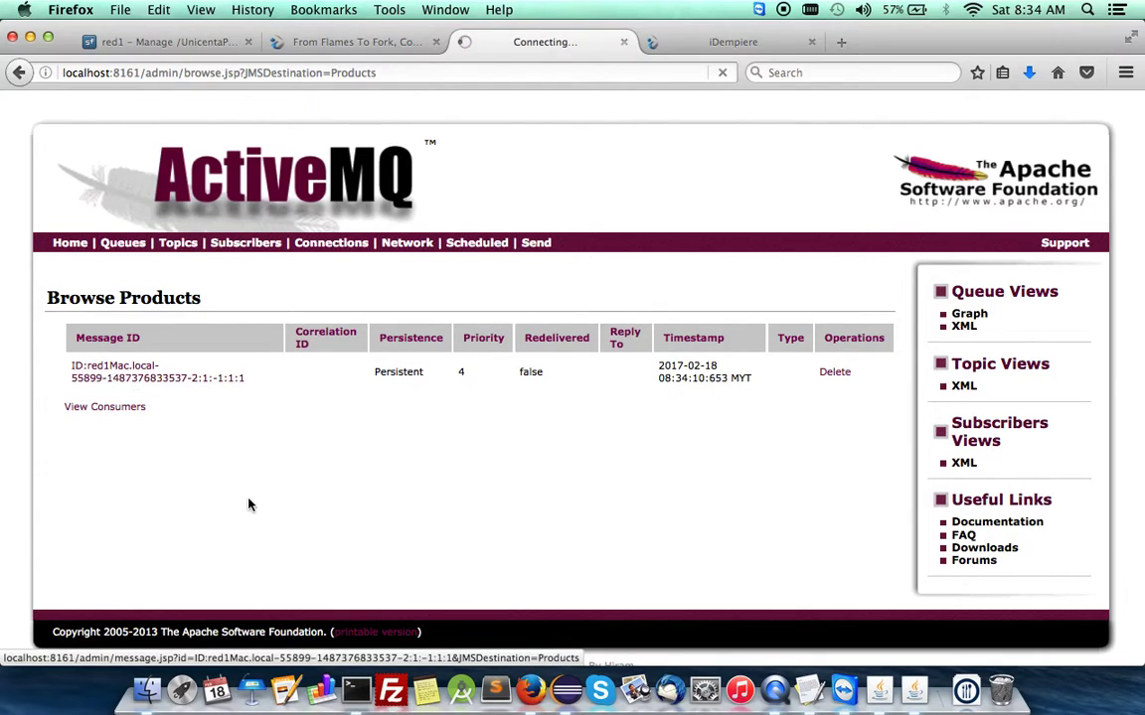
pyautogui.scroll(-1, 249, 505)
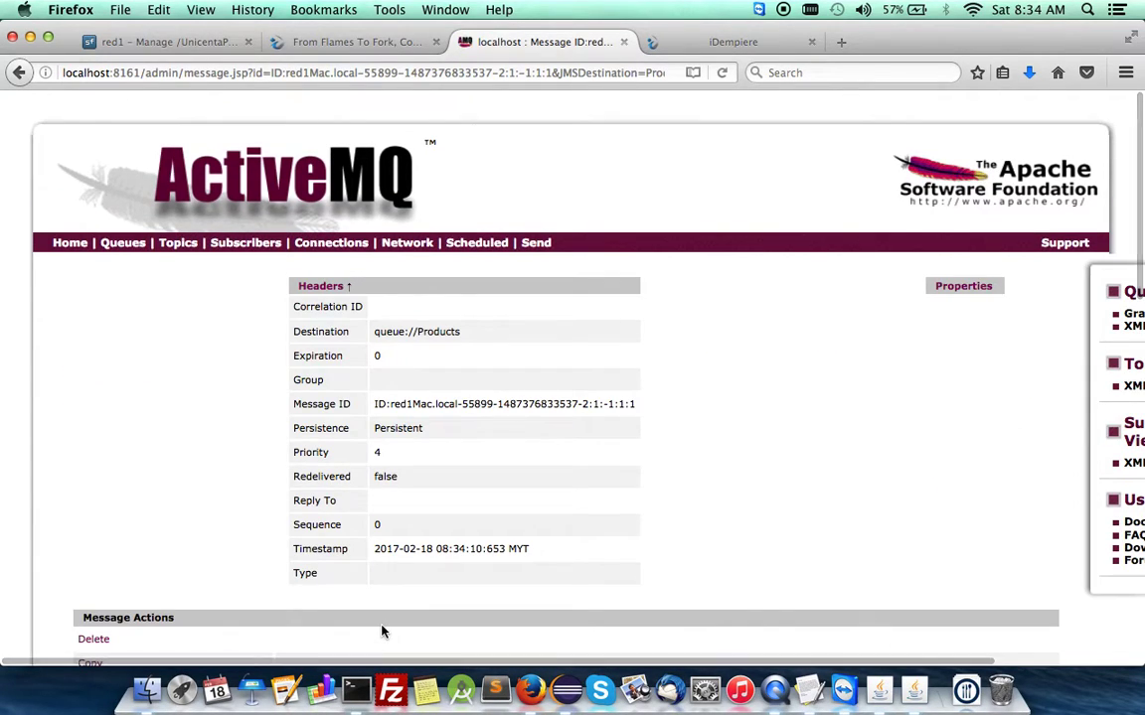
pyautogui.scroll(-5, 413, 616)
pyautogui.scroll(5, 413, 616)
pyautogui.hscroll(1, 197, 383)
pyautogui.click(99, 243)
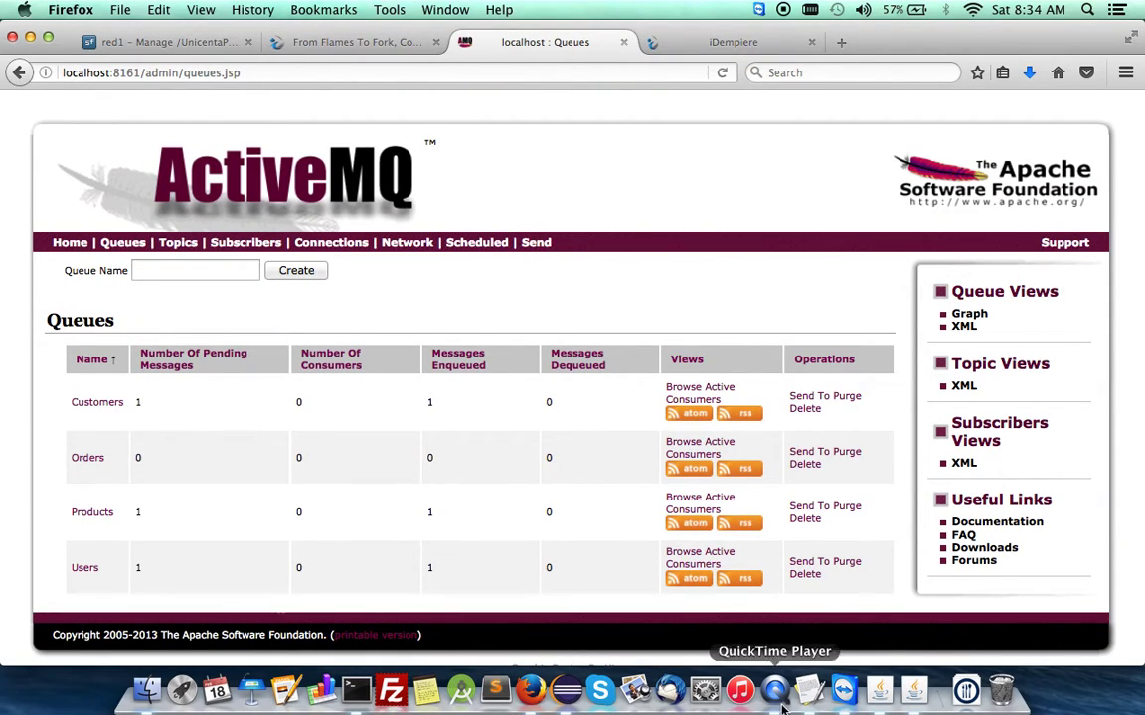
# - Open the openbravo.properties resource under Maintenance > Resources in uniCenta oPOS
pyautogui.click(911, 696)
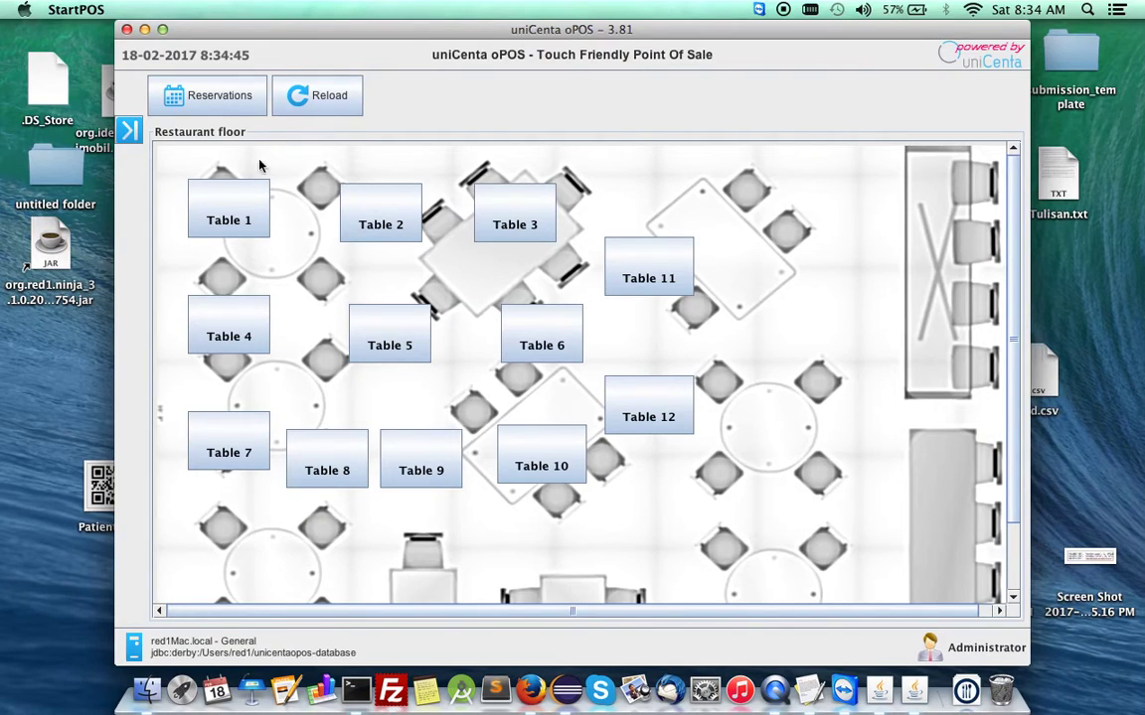
pyautogui.click(129, 133)
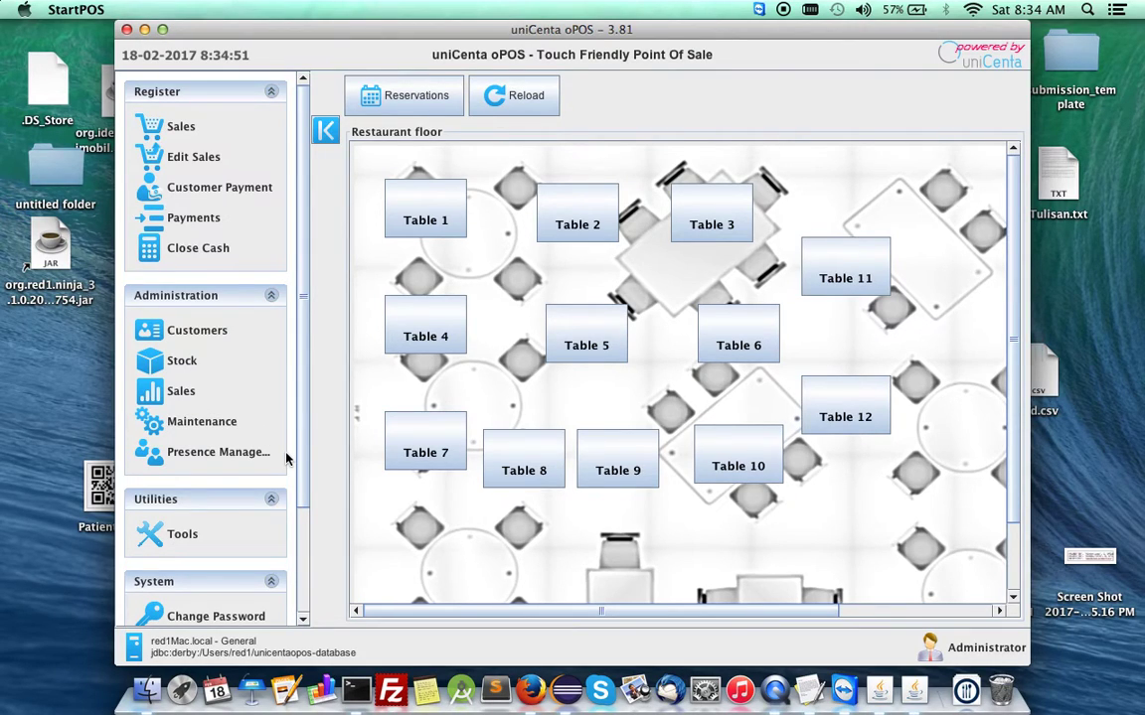
pyautogui.click(196, 425)
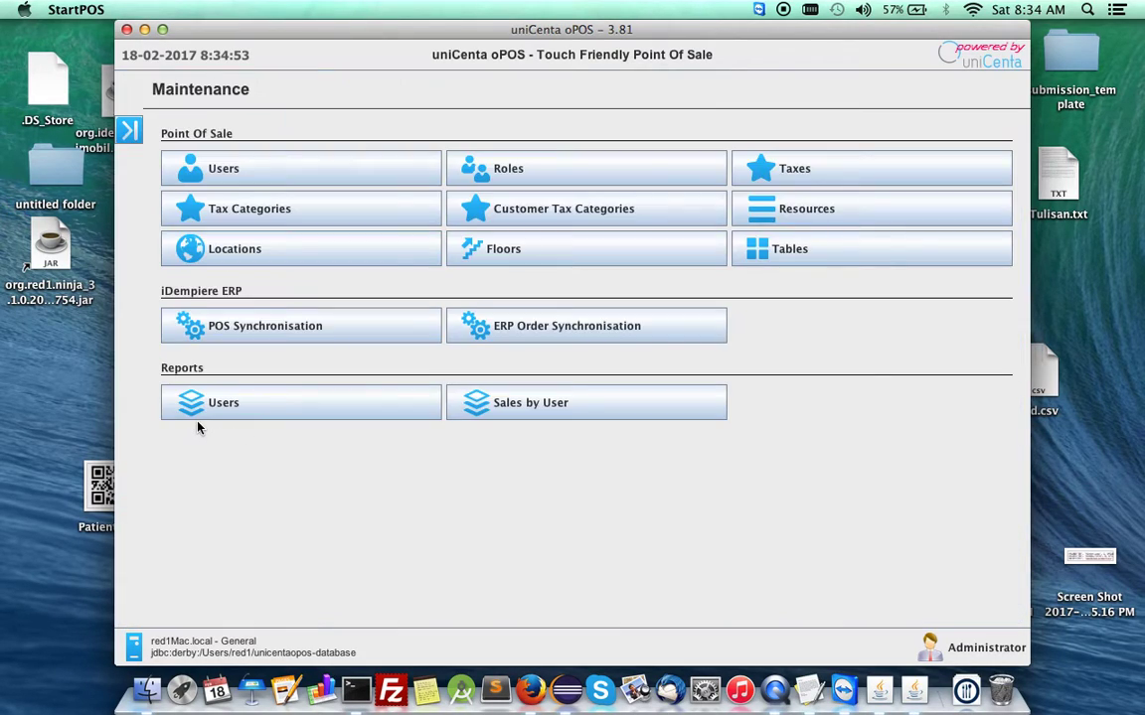
pyautogui.click(813, 211)
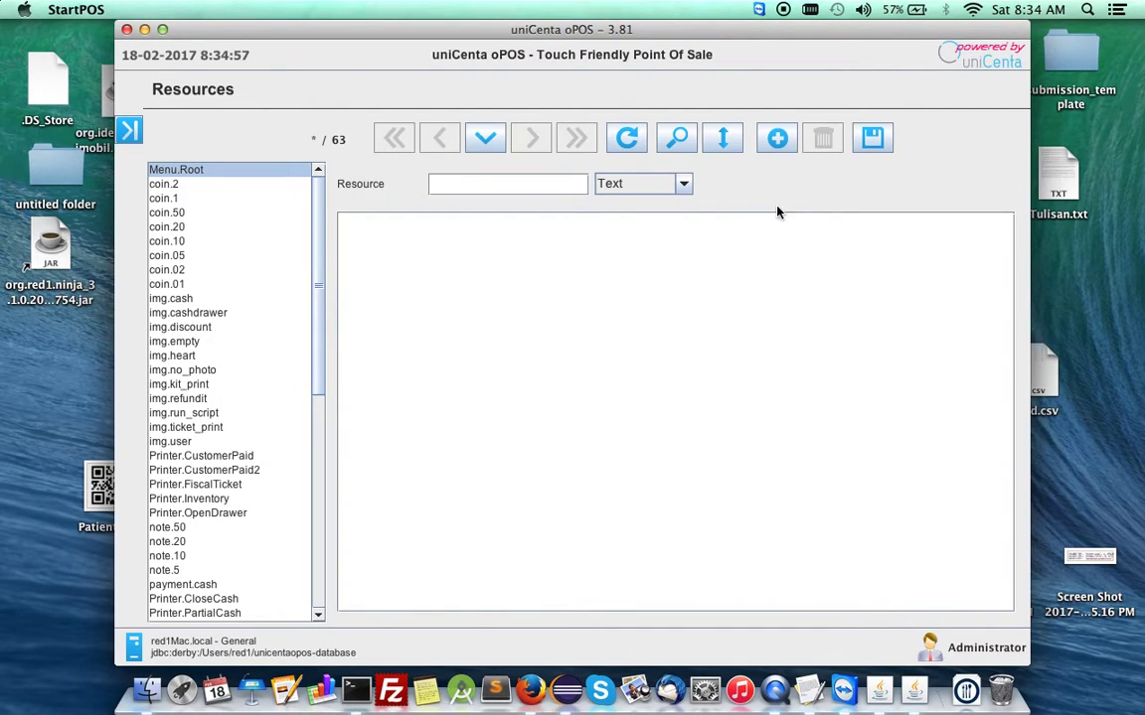
pyautogui.scroll(-10, 239, 506)
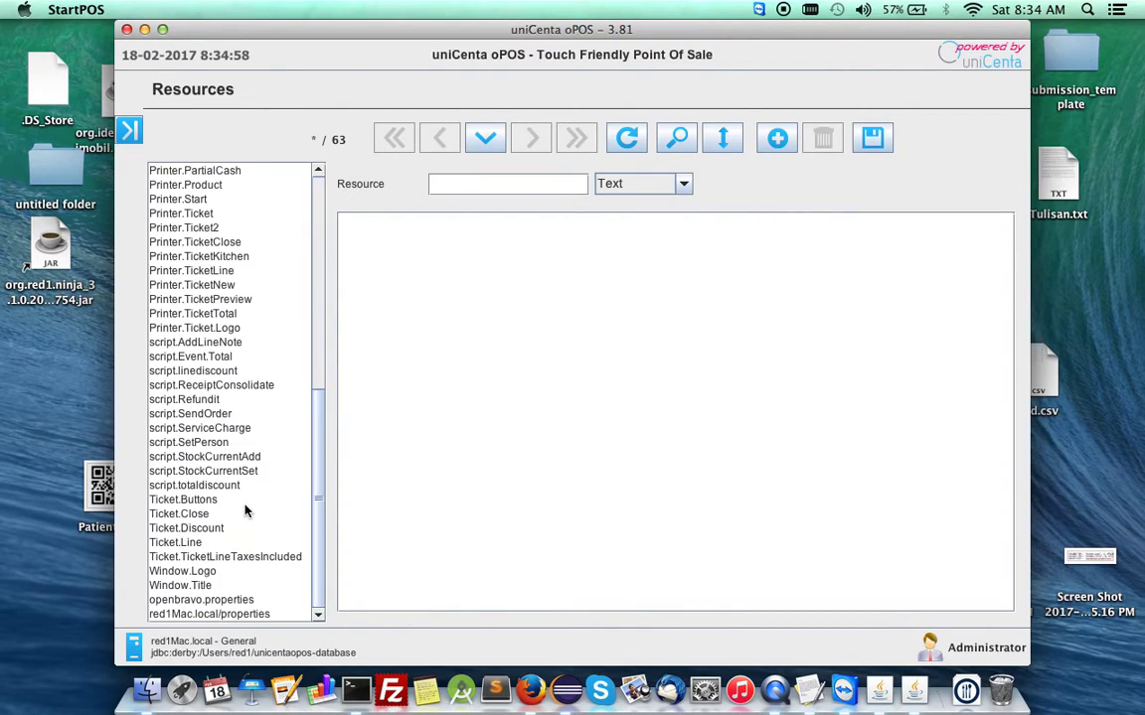
pyautogui.click(204, 600)
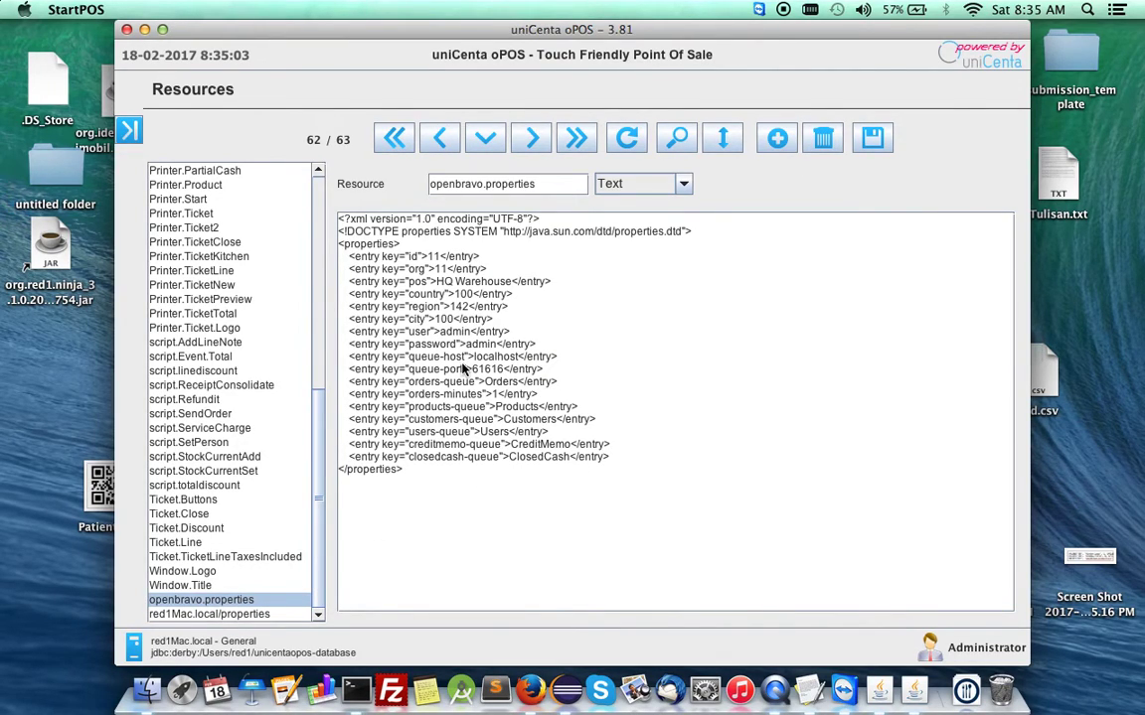
# - Review its queue settings (localhost, port 61616, Orders/Products/Customers/Users), then return to Maintenance
pyautogui.click(444, 281)
pyautogui.click(128, 131)
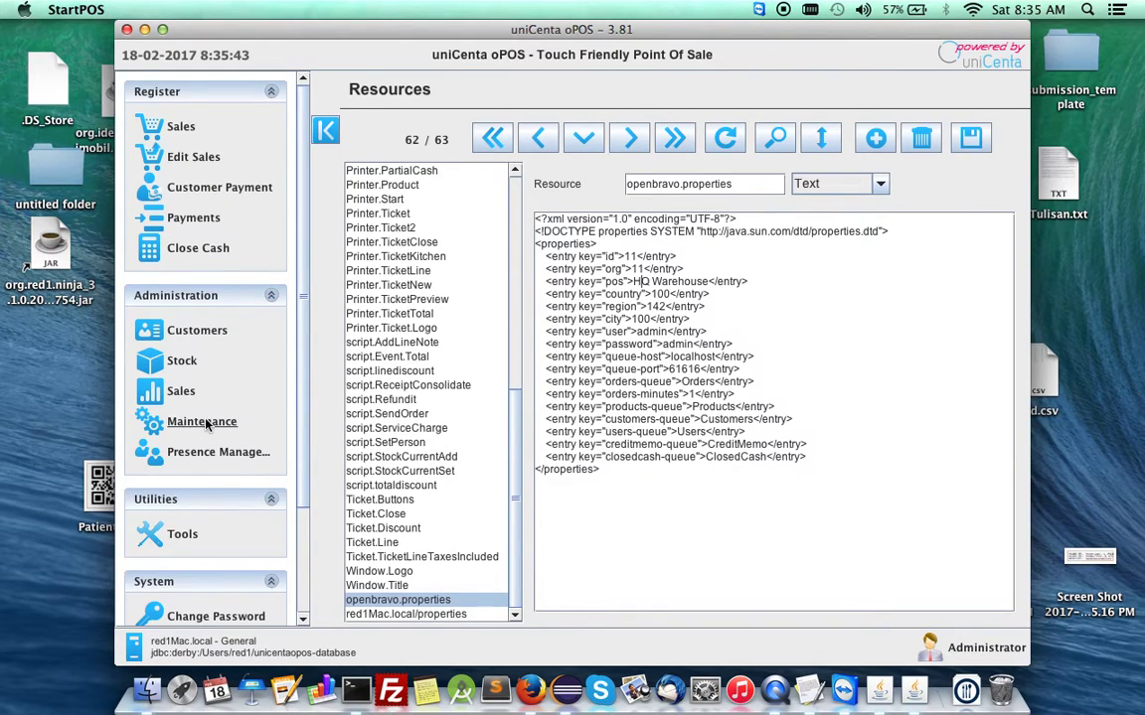
pyautogui.click(194, 349)
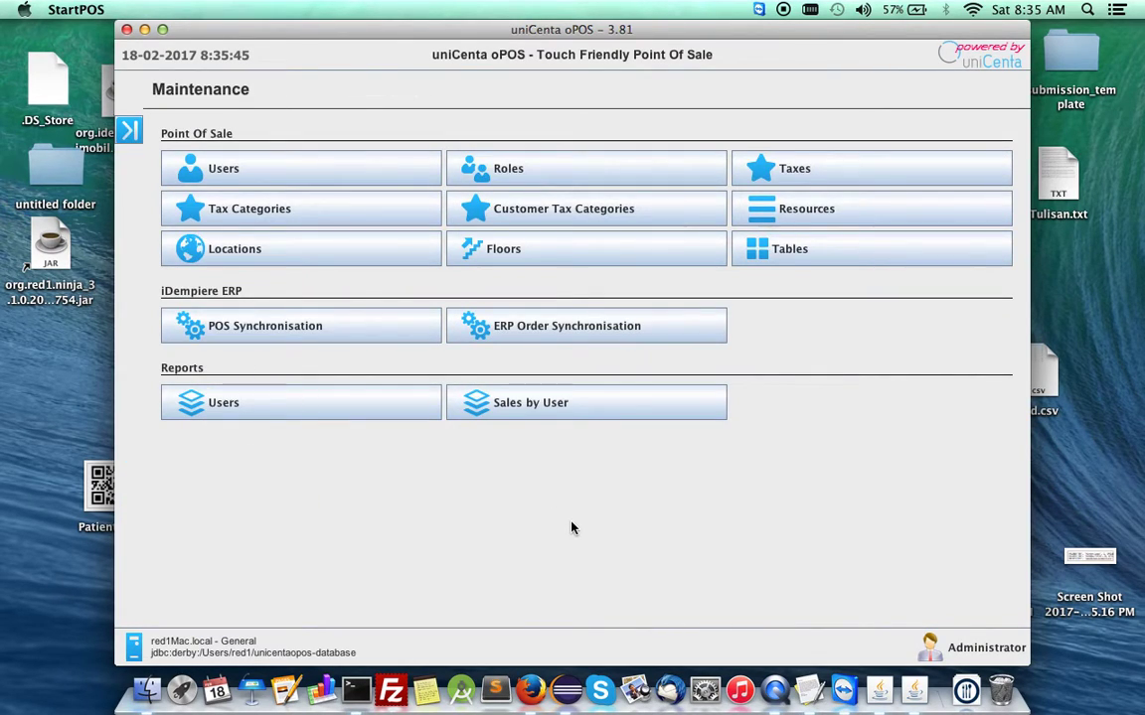
# - Run POS Synchronisation from iDempiere and check its Info details
pyautogui.click(219, 332)
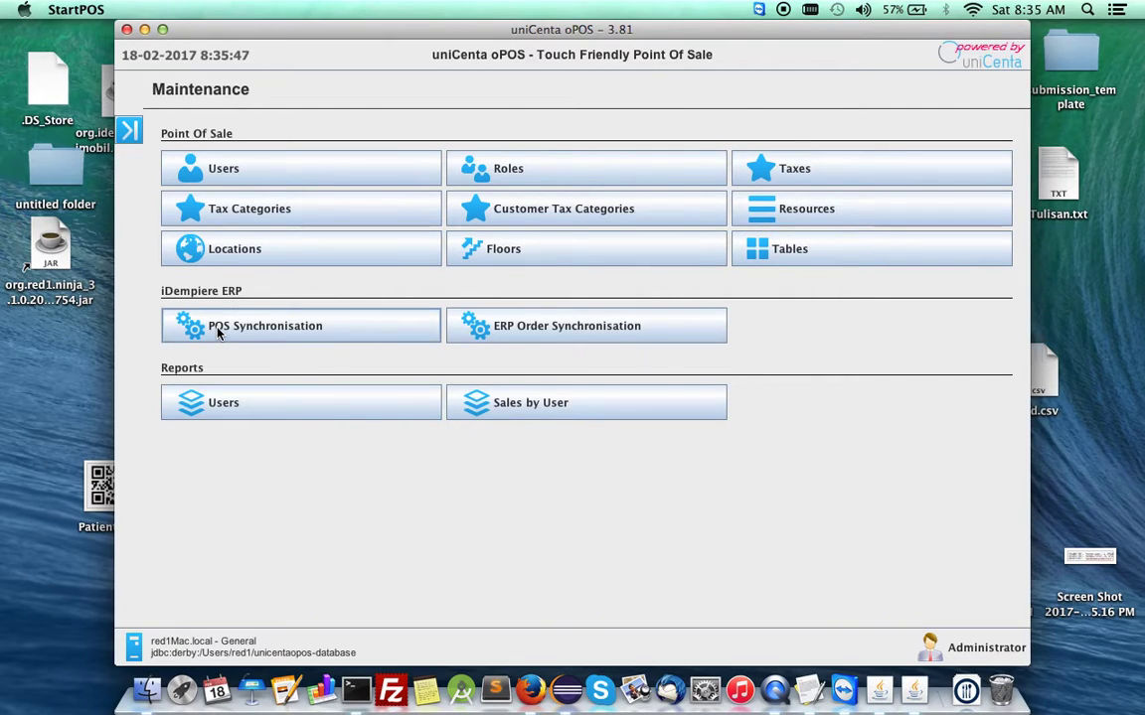
pyautogui.click(243, 331)
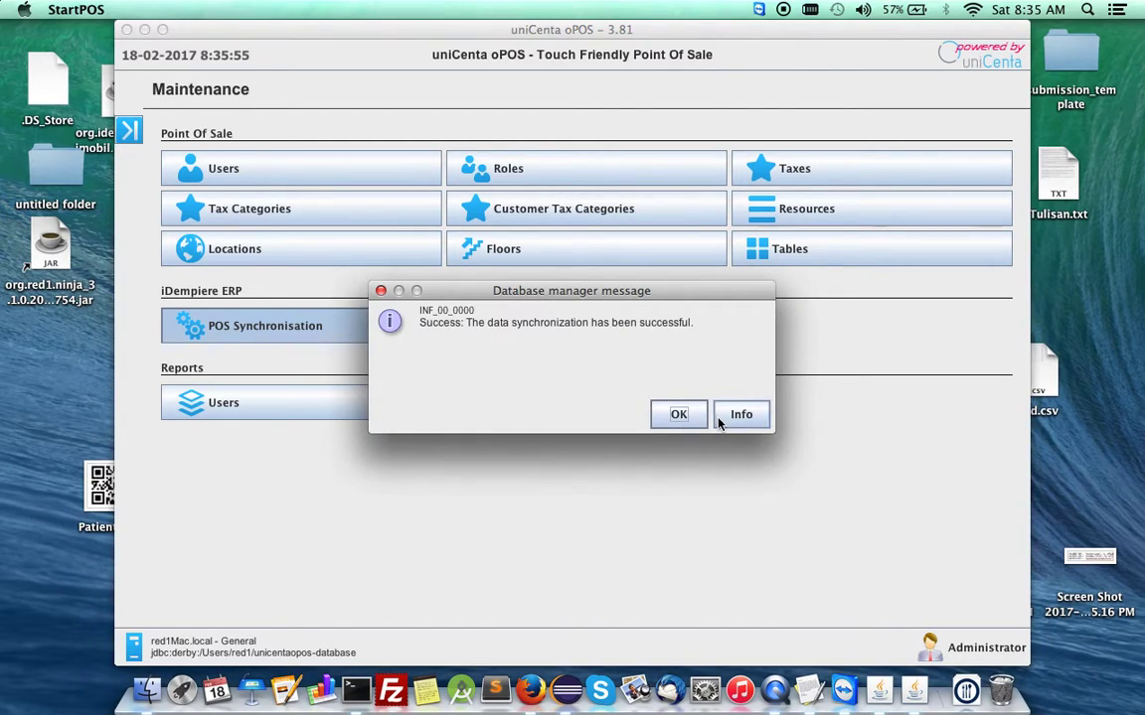
pyautogui.click(735, 422)
pyautogui.click(675, 539)
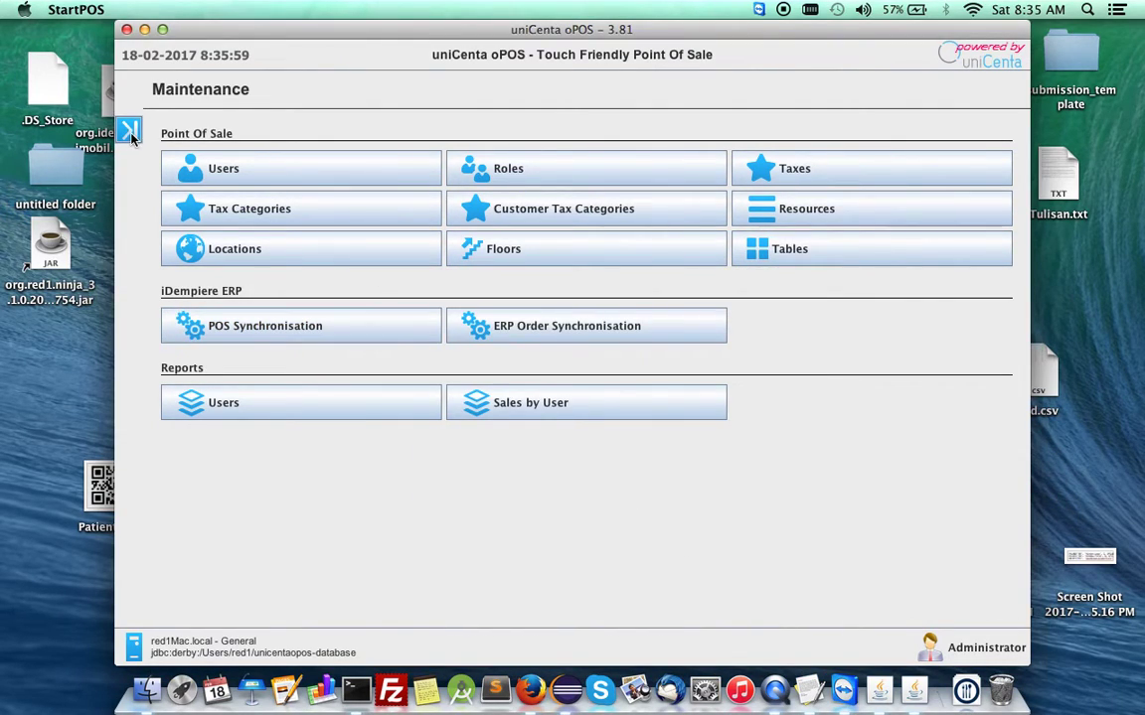
# - Show the seven Tools products on Table 1's sales screen, then return to ActiveMQ
pyautogui.click(127, 129)
pyautogui.click(183, 129)
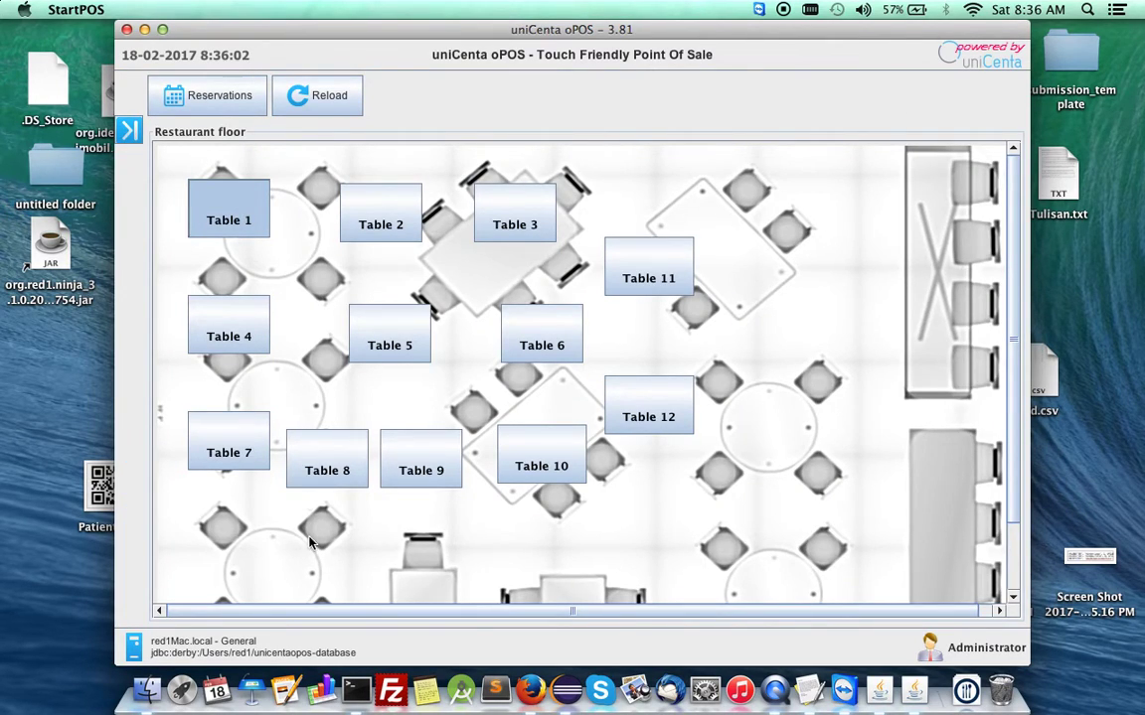
pyautogui.click(244, 216)
pyautogui.click(212, 452)
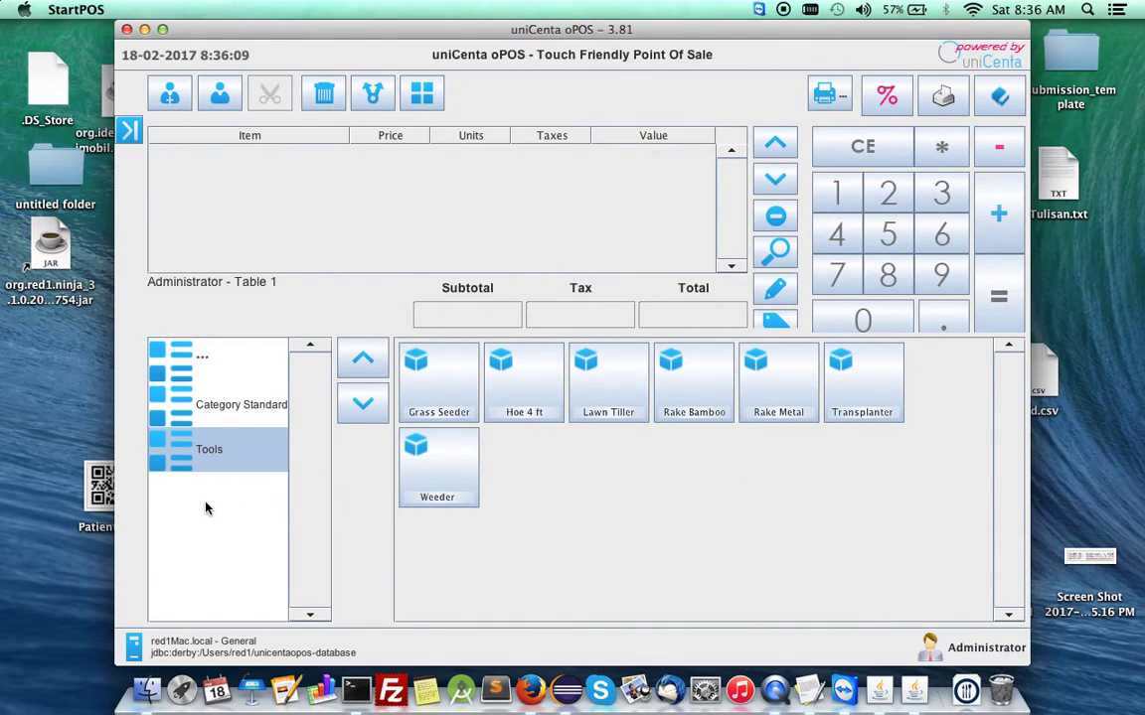
pyautogui.click(531, 689)
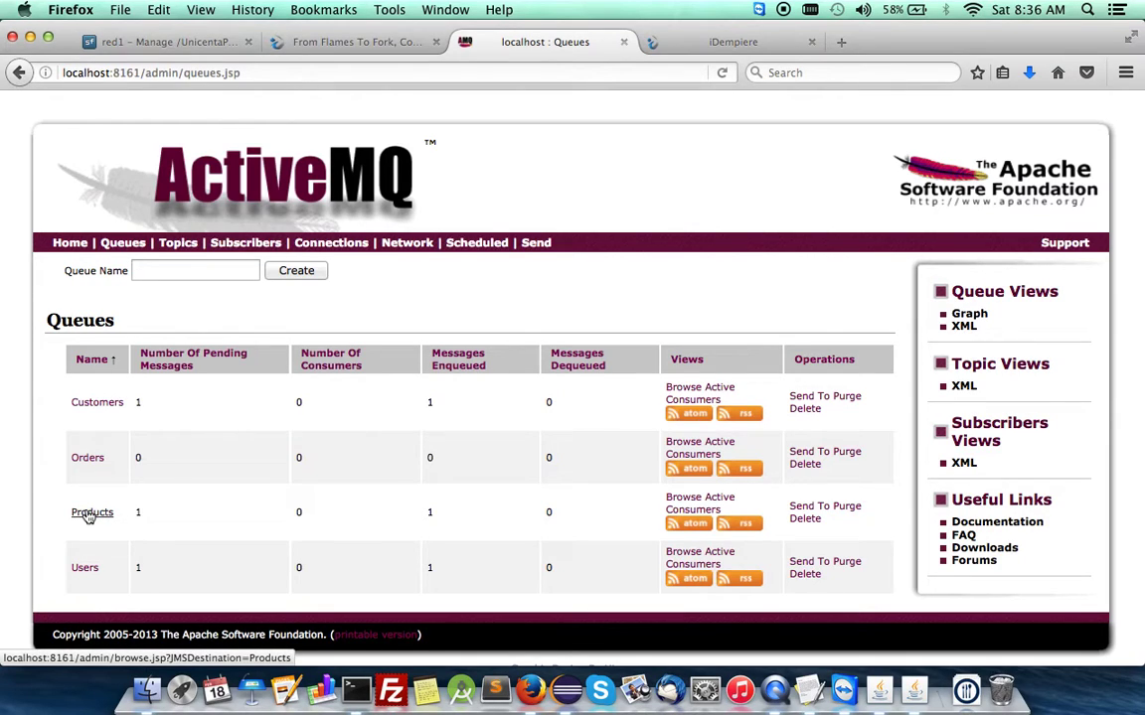
# - Refresh the queues and delete the Products and Customers queues, keeping Orders and Users
pyautogui.click(122, 242)
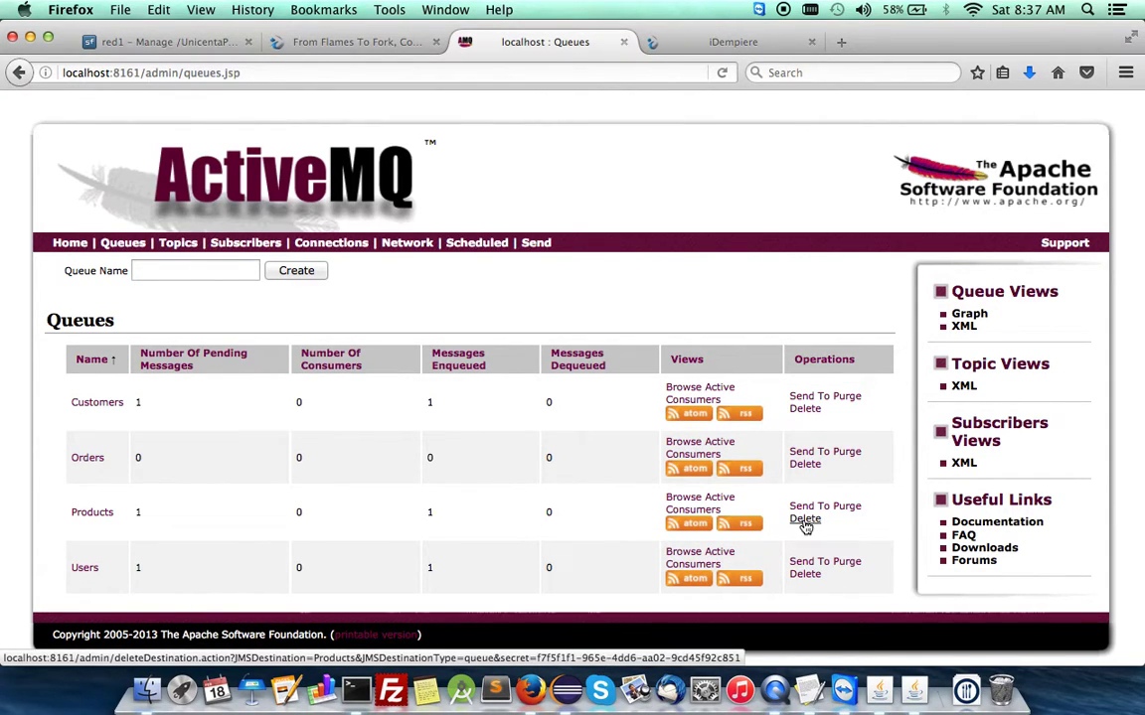
pyautogui.click(805, 519)
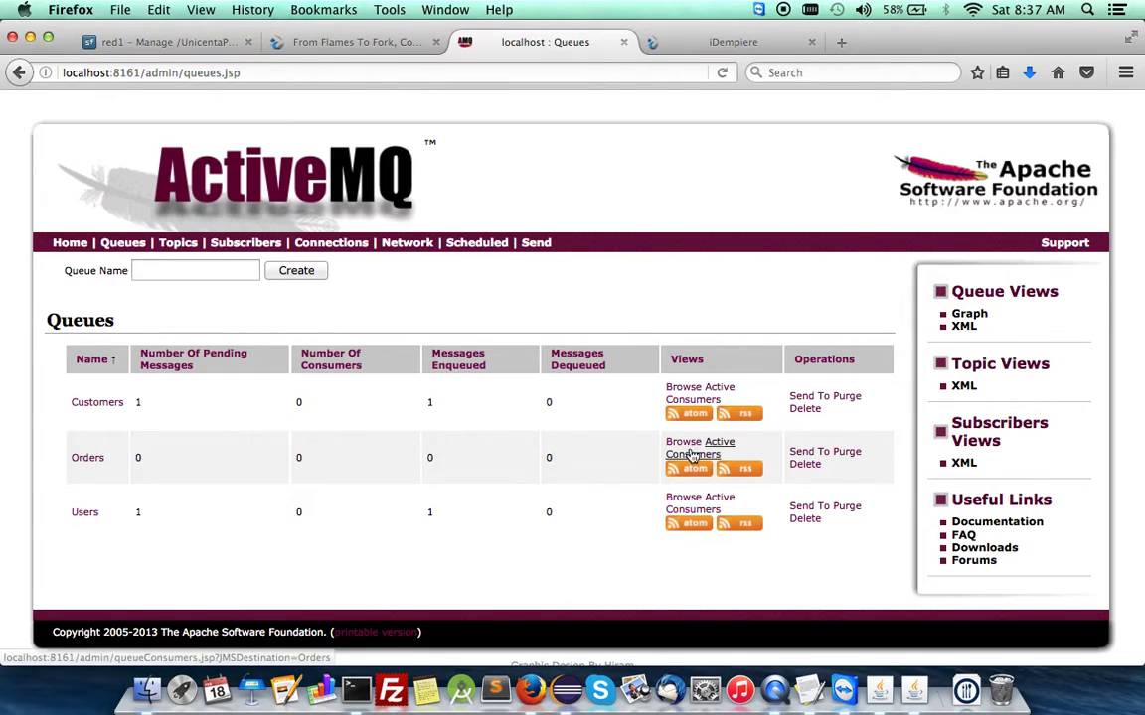
pyautogui.click(802, 411)
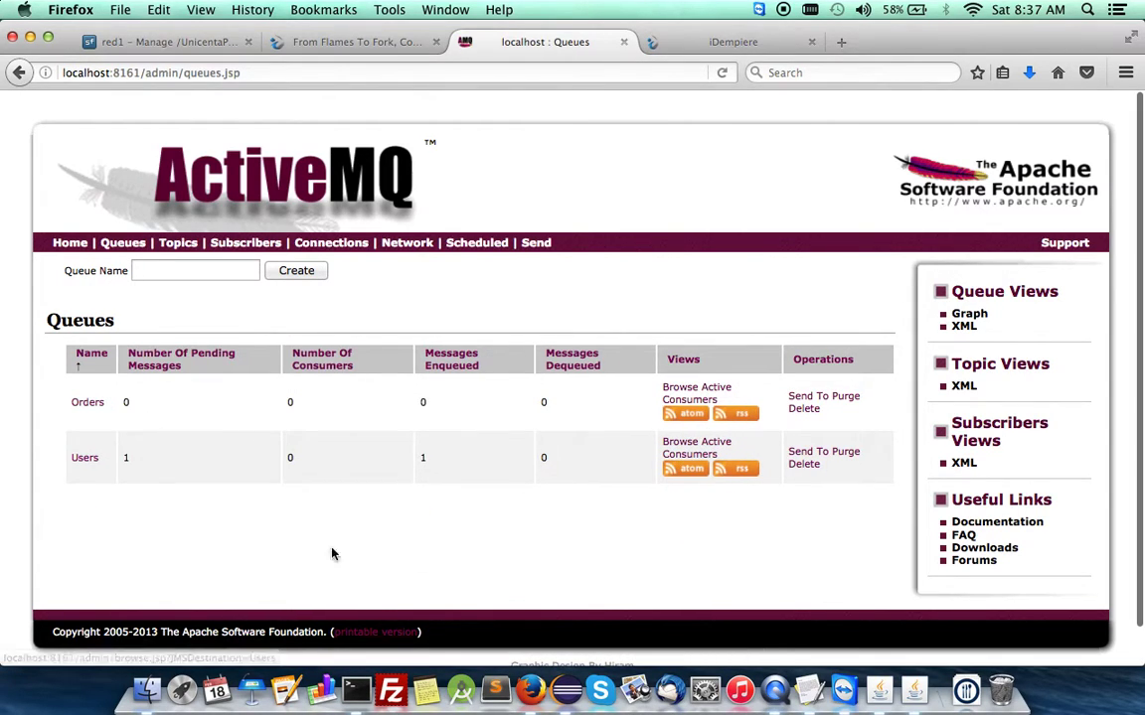
pyautogui.click(723, 42)
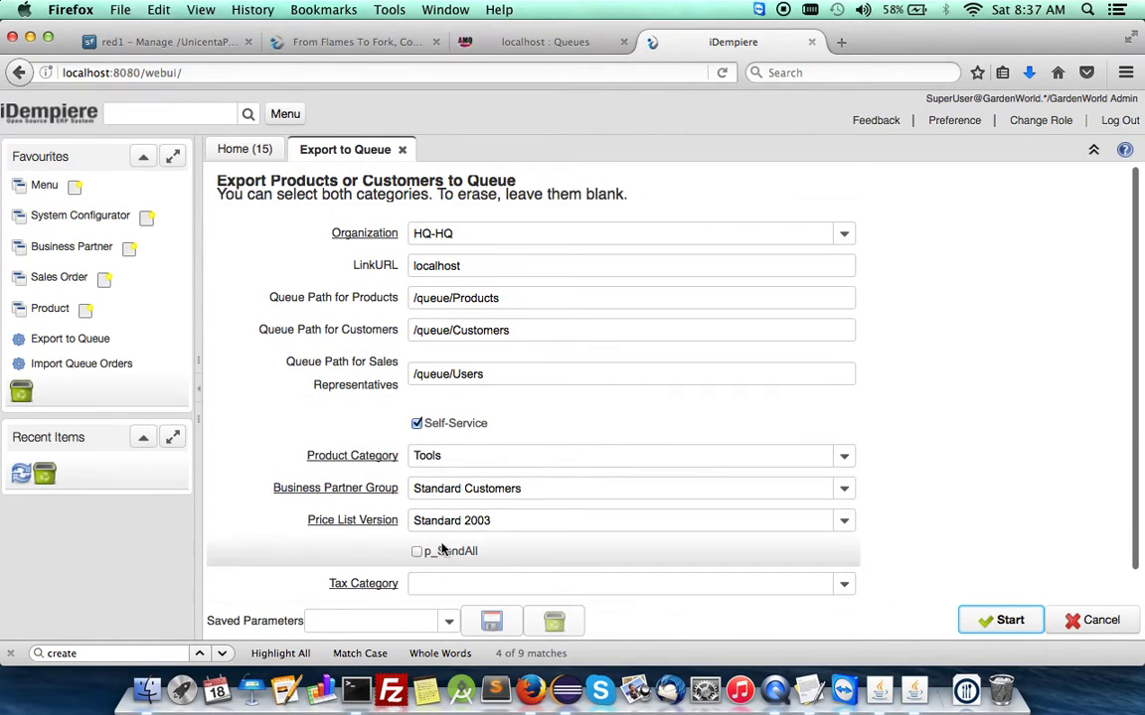
# - Export the Bushes product category with p_SendAll ticked, queuing 3 products and 3 customers
pyautogui.click(448, 557)
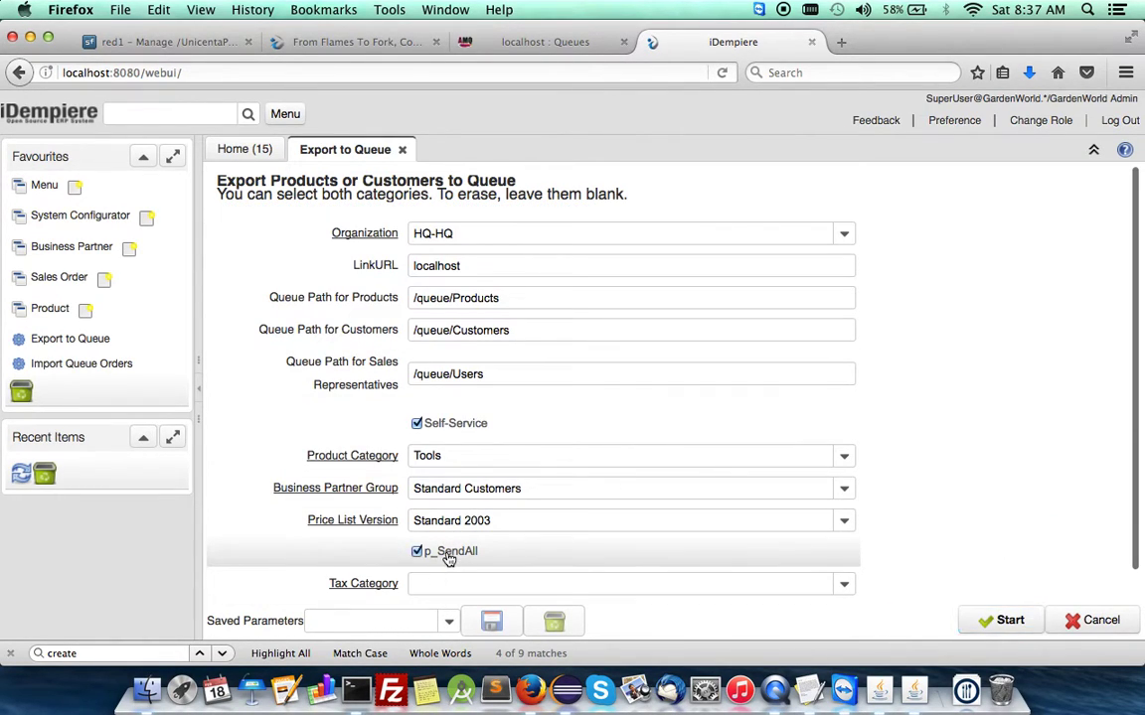
pyautogui.click(846, 458)
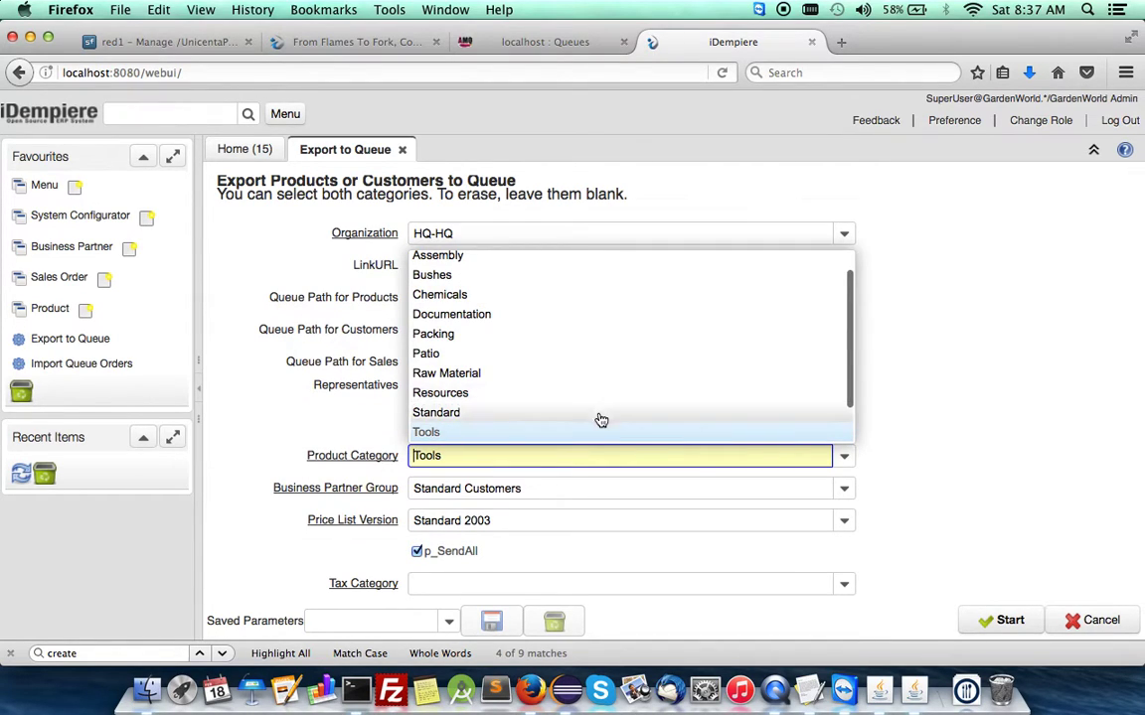
pyautogui.click(559, 275)
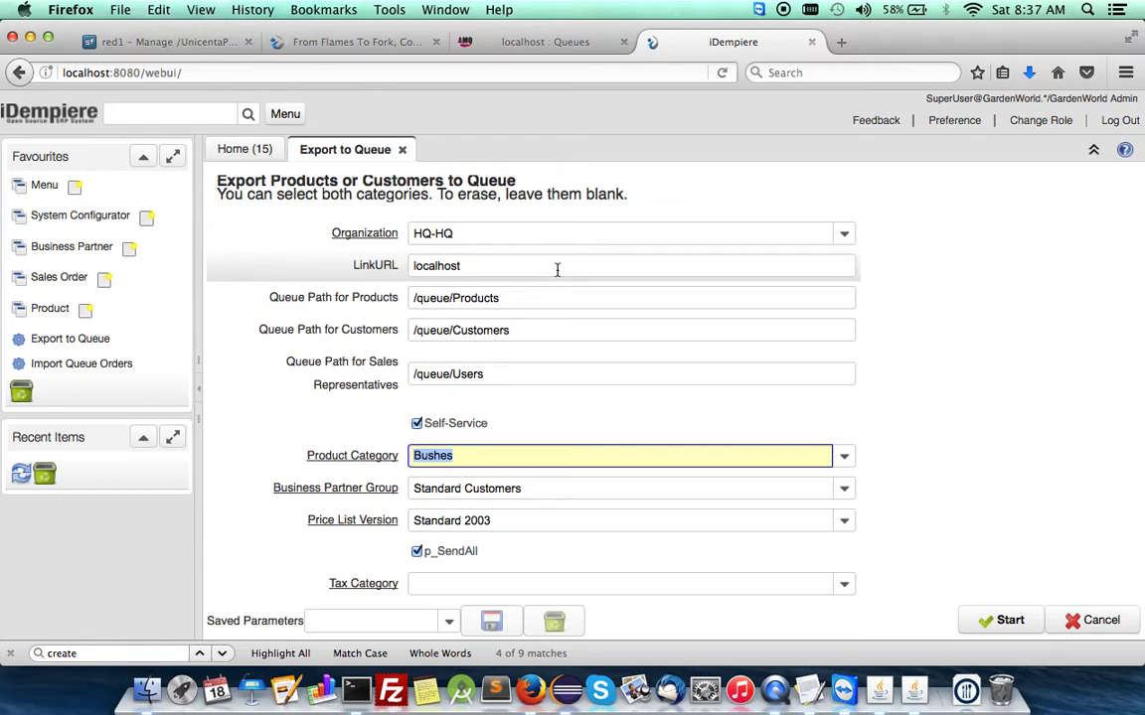
pyautogui.click(1003, 621)
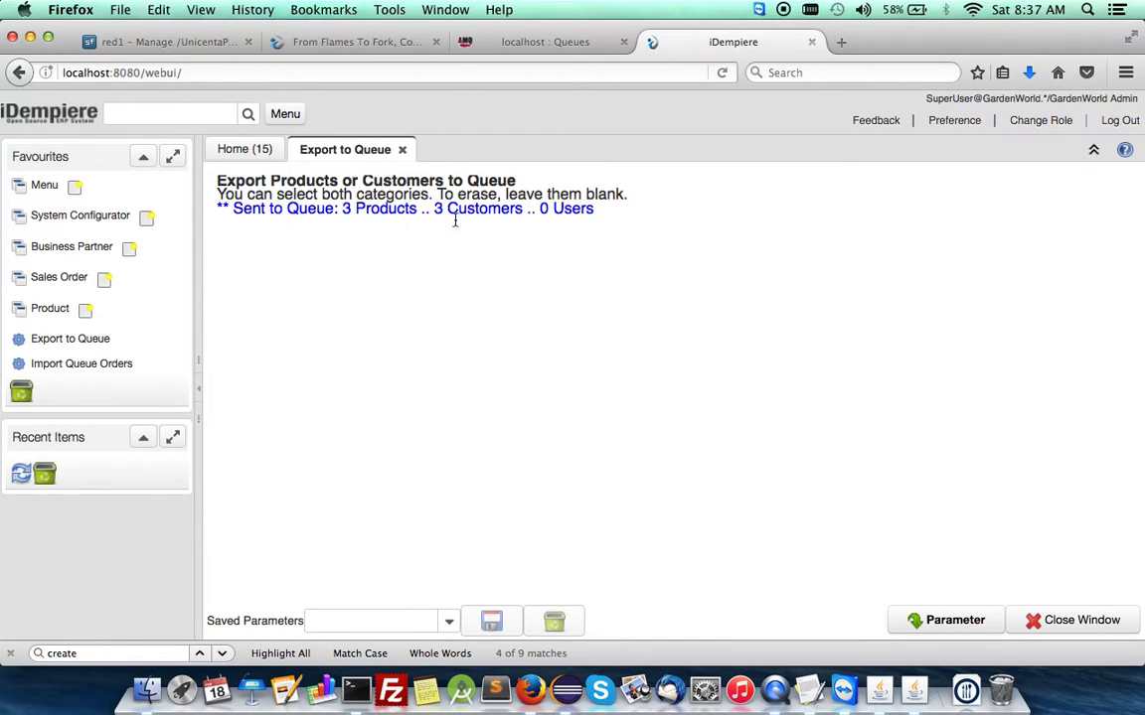
pyautogui.click(525, 45)
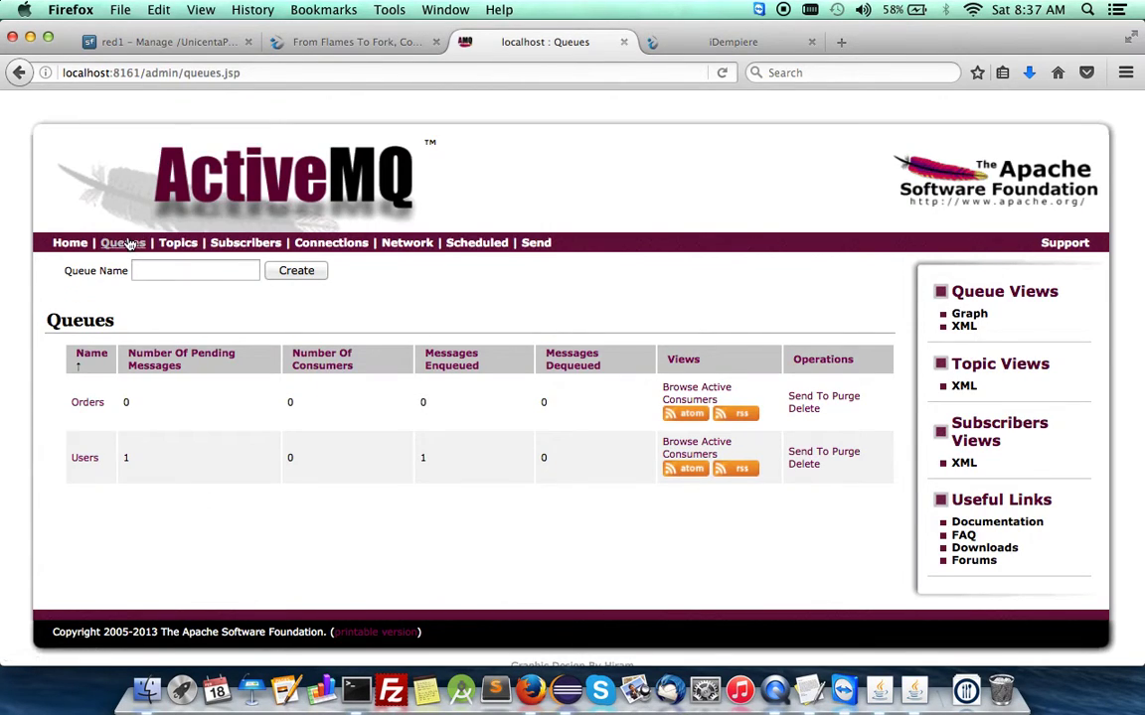
# - Refresh the queues and delete Customers, leaving Products with 1 message and Users with 2
pyautogui.click(122, 243)
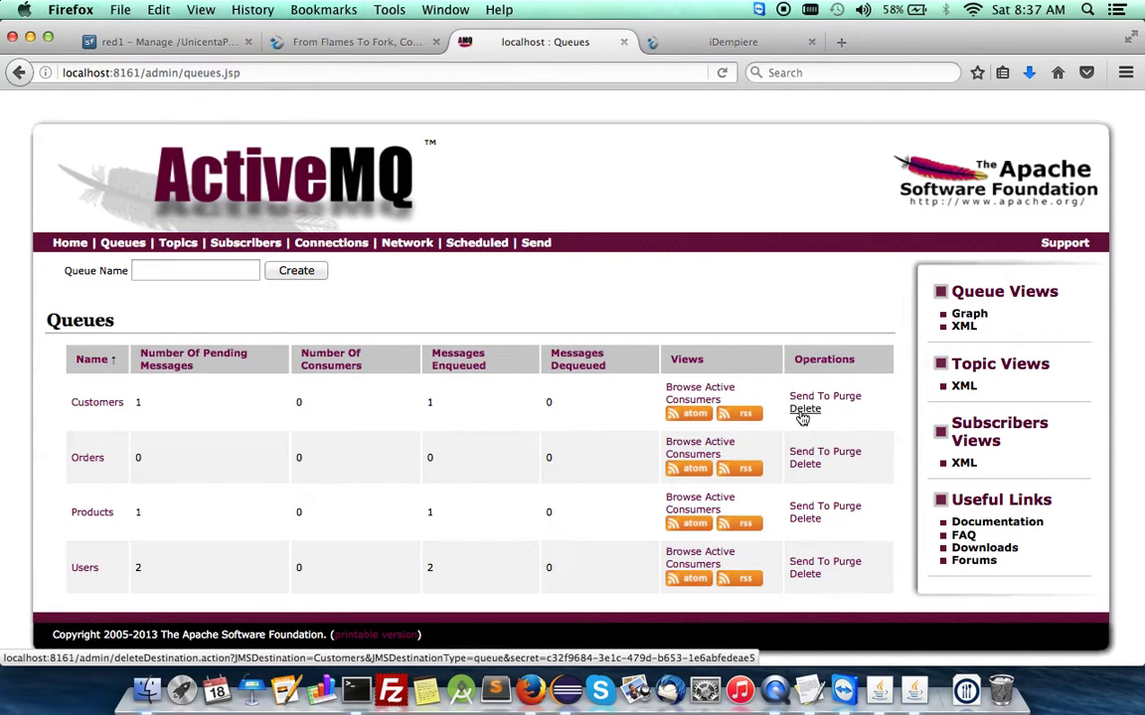
pyautogui.click(802, 411)
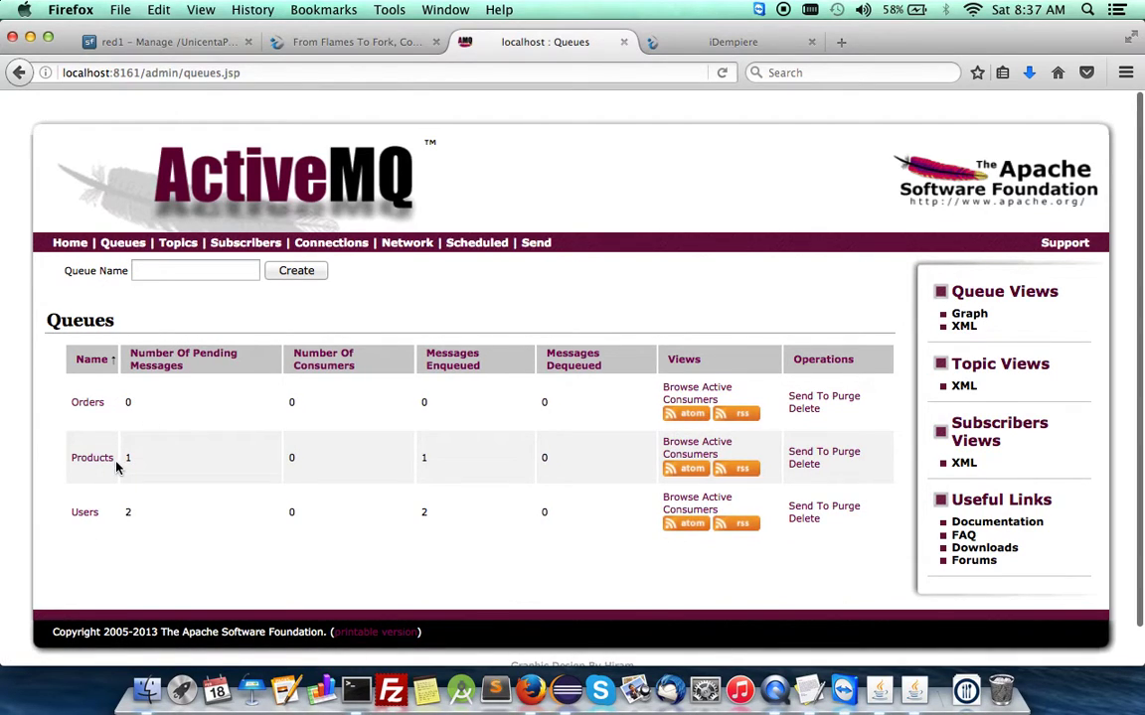
# - Rerun POS Synchronisation in uniCenta oPOS, bringing in 3 products and 0 customers
pyautogui.click(881, 686)
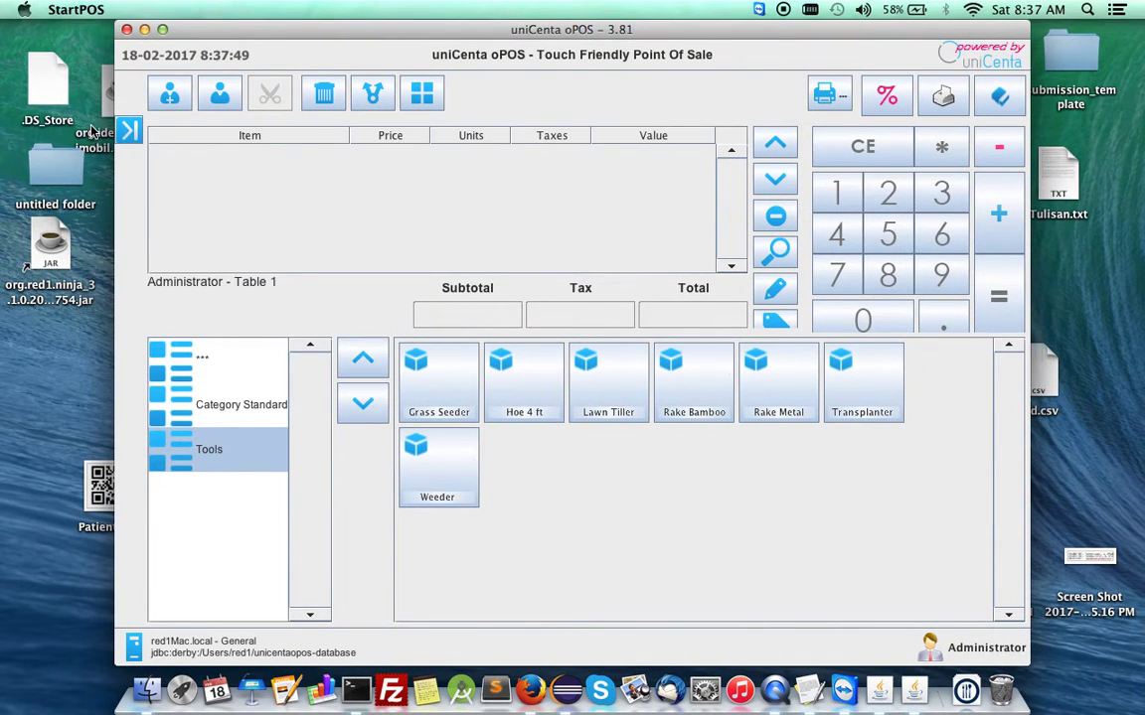
pyautogui.click(124, 128)
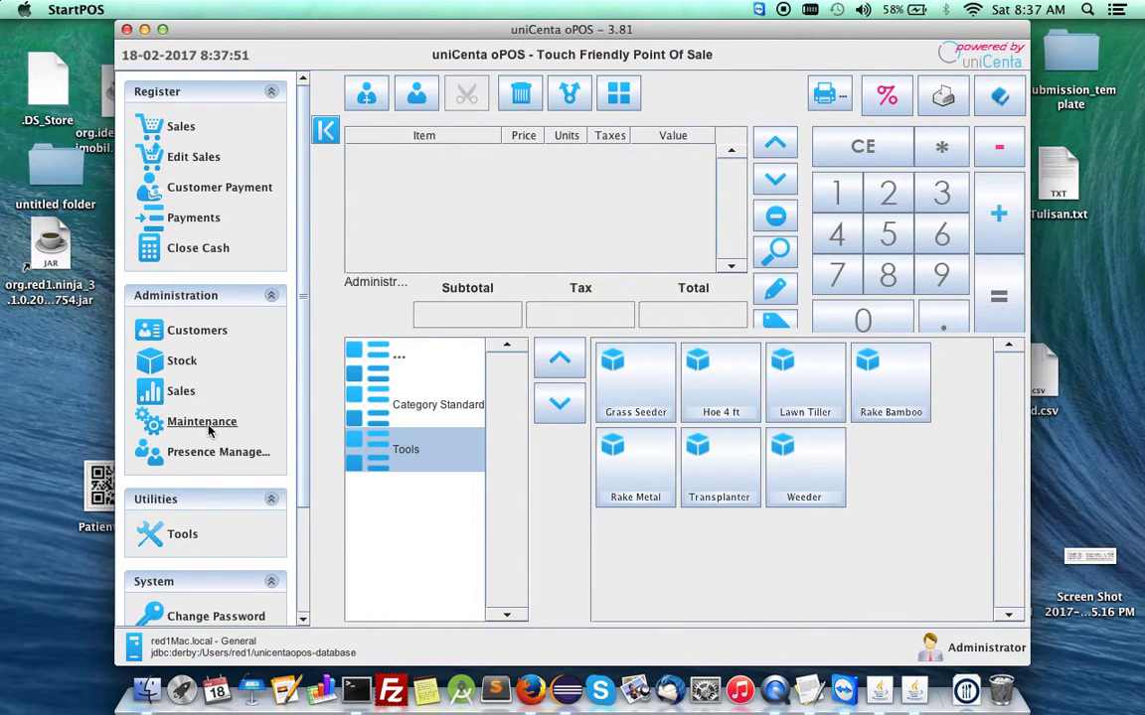
pyautogui.click(204, 424)
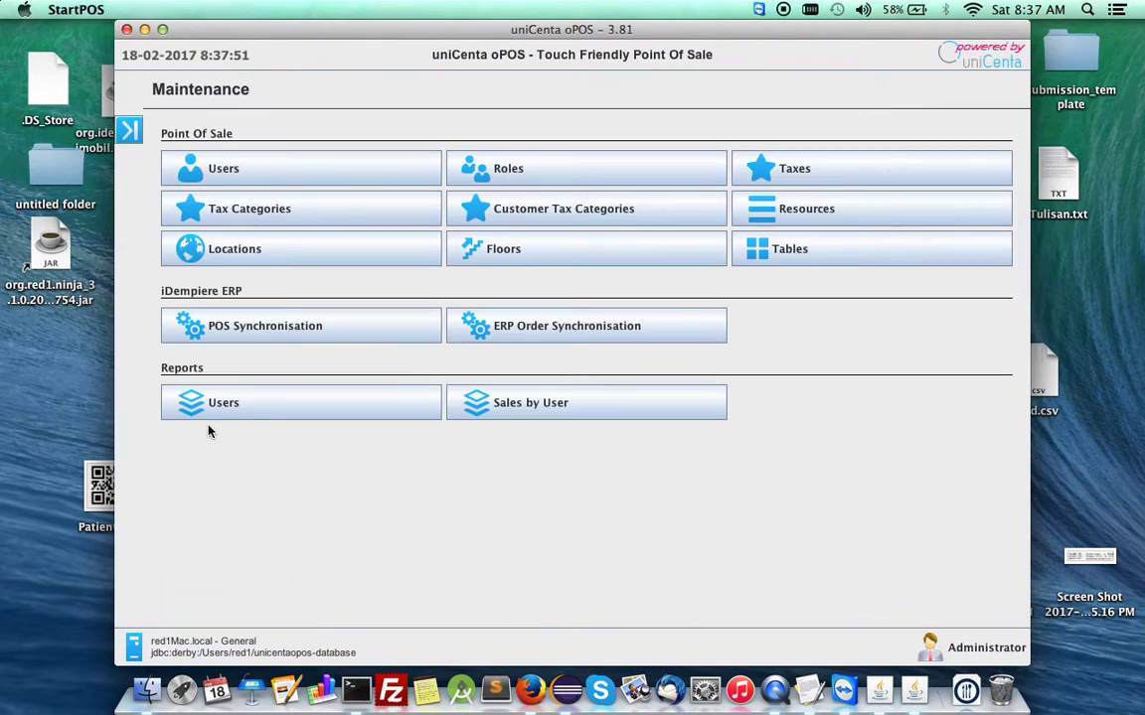
pyautogui.click(277, 328)
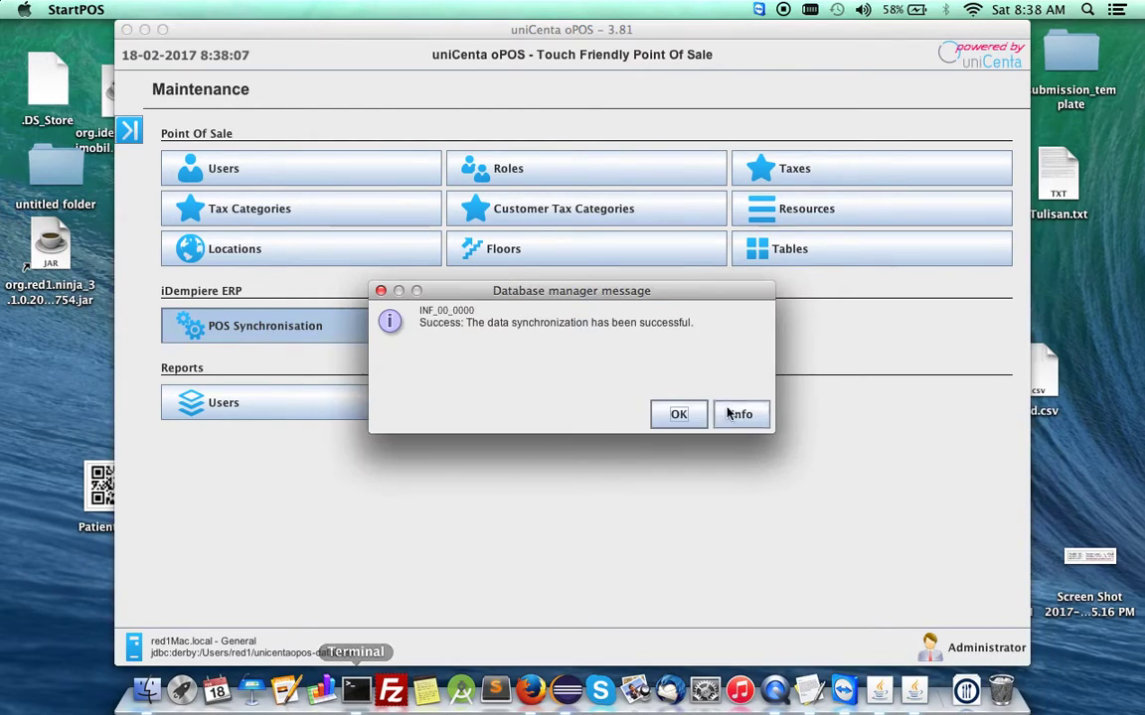
pyautogui.click(741, 415)
pyautogui.click(695, 538)
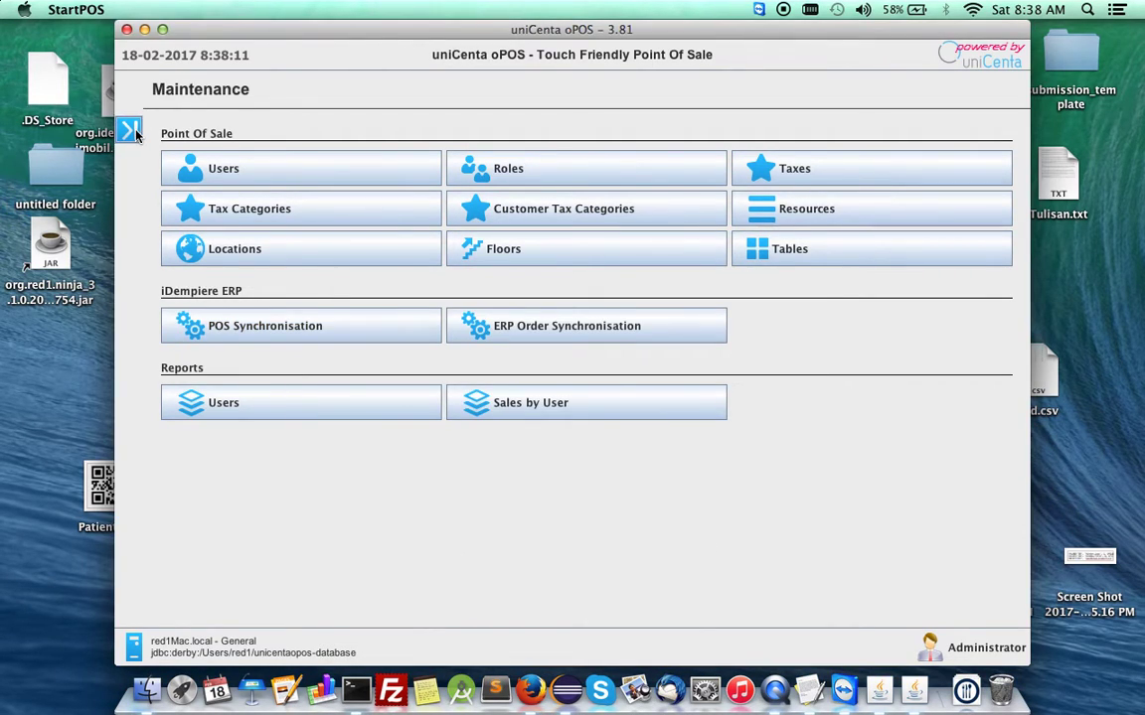
# - Open Table 1's sales screen showing the new Bushes category beside Tools
pyautogui.click(130, 130)
pyautogui.click(180, 128)
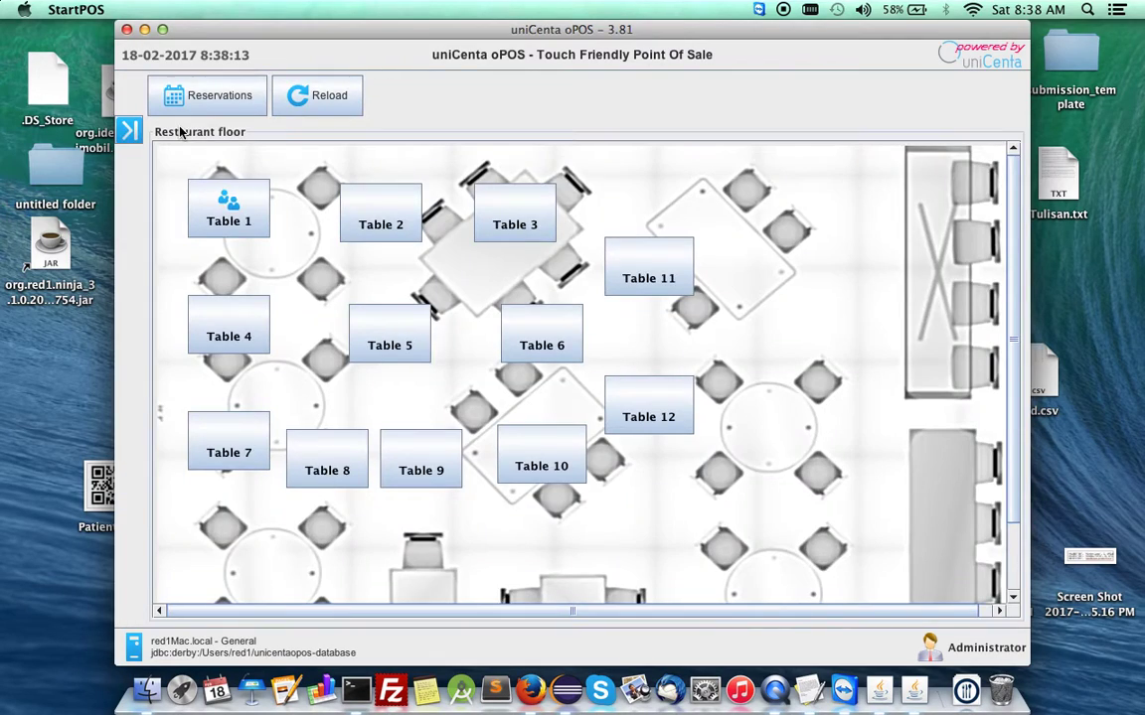
pyautogui.click(249, 213)
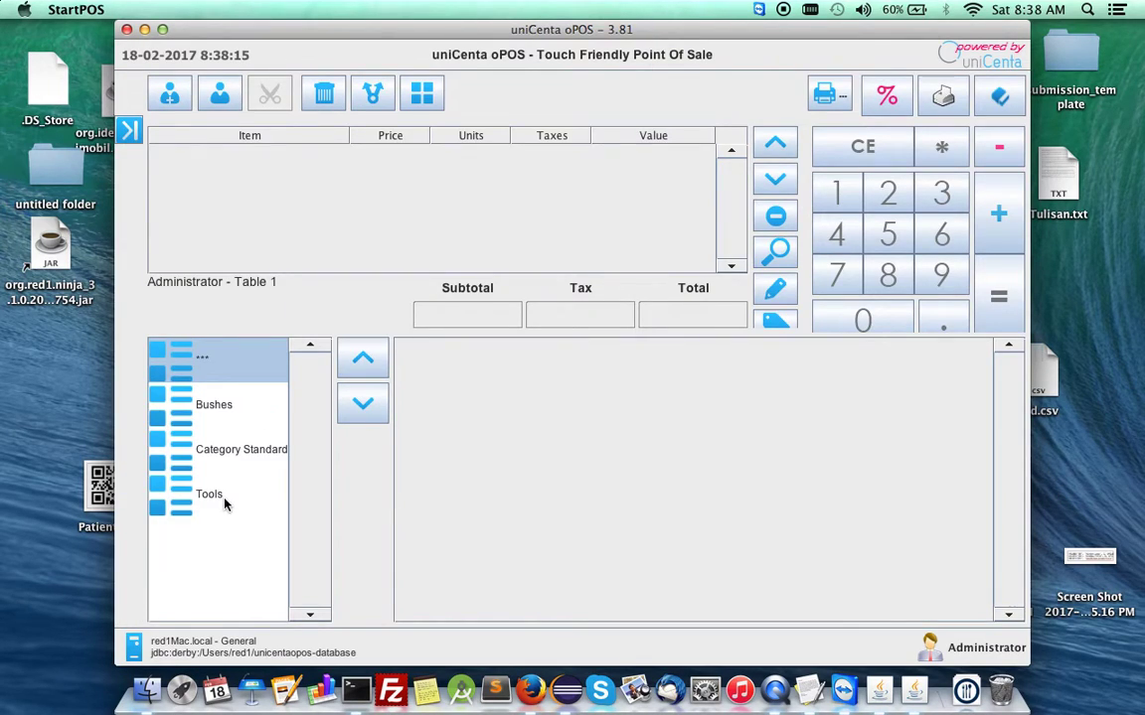
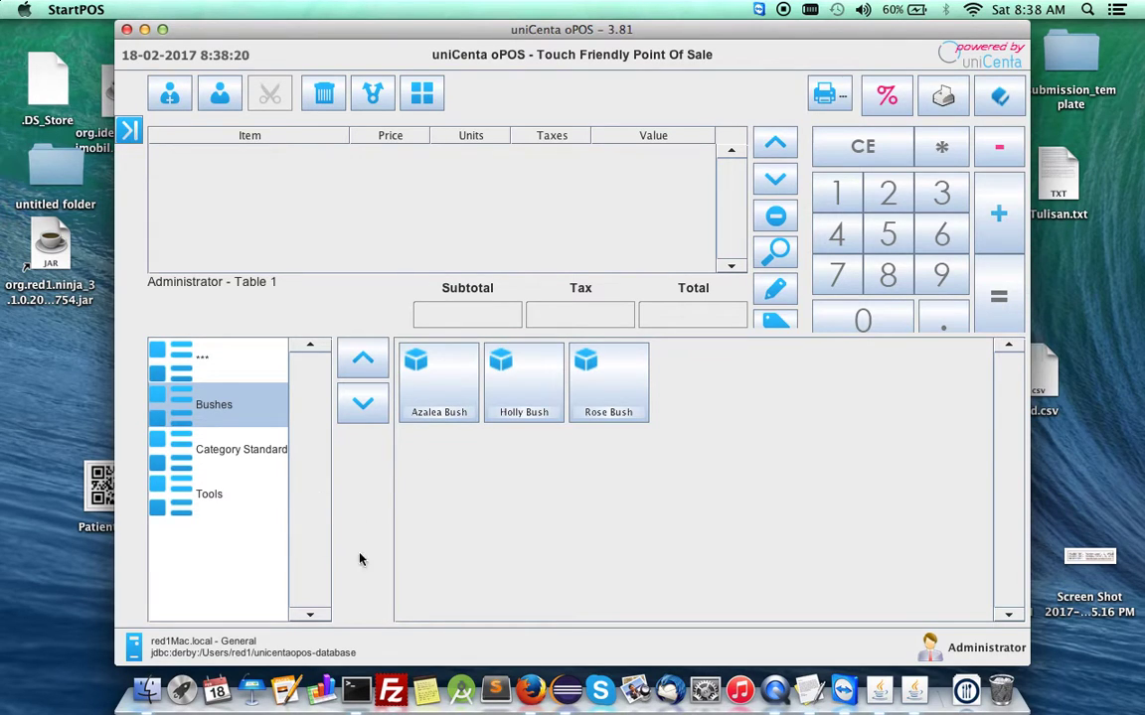
pyautogui.click(530, 689)
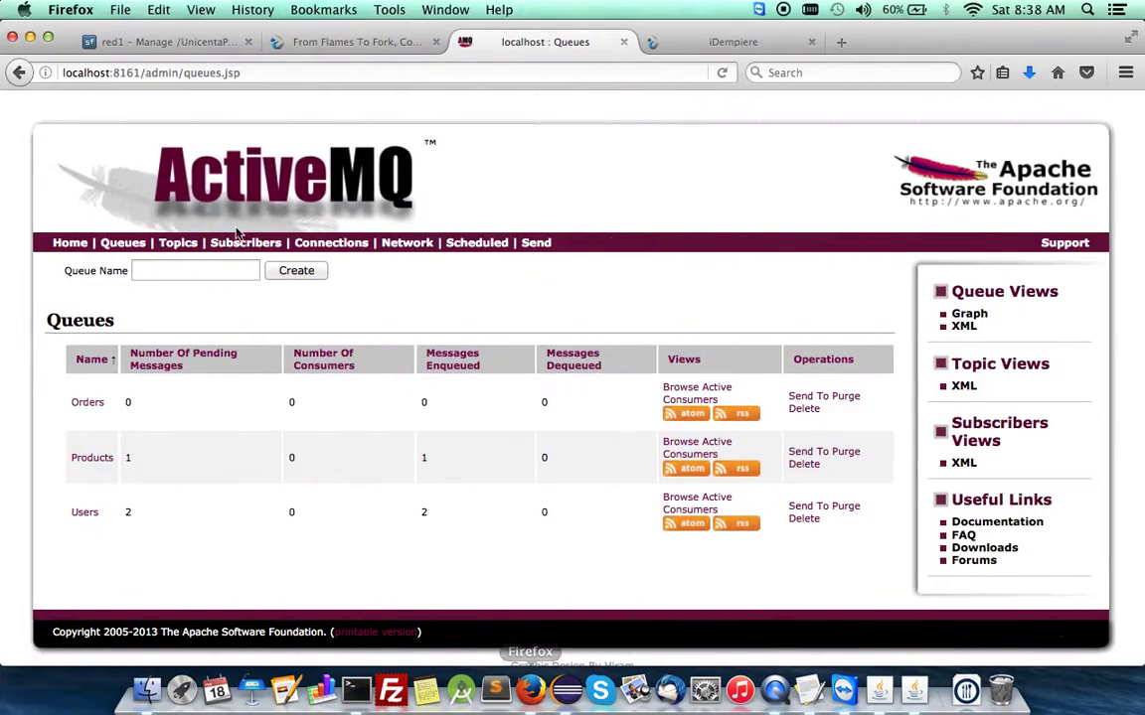
pyautogui.click(347, 43)
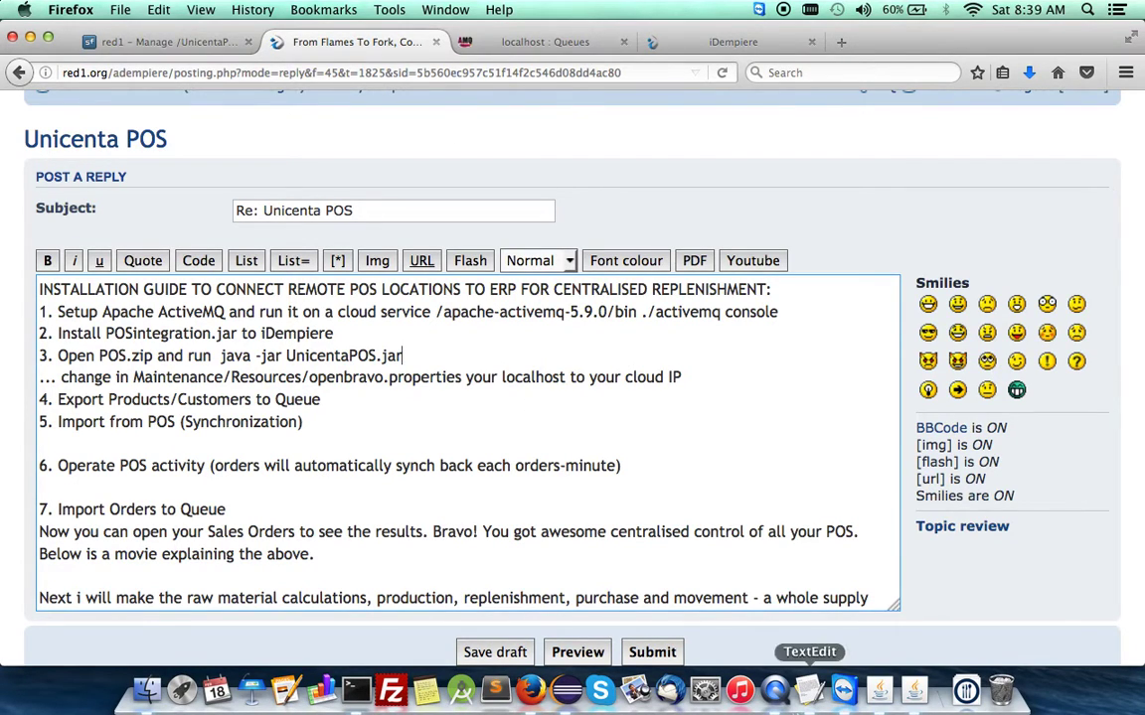
pyautogui.click(916, 693)
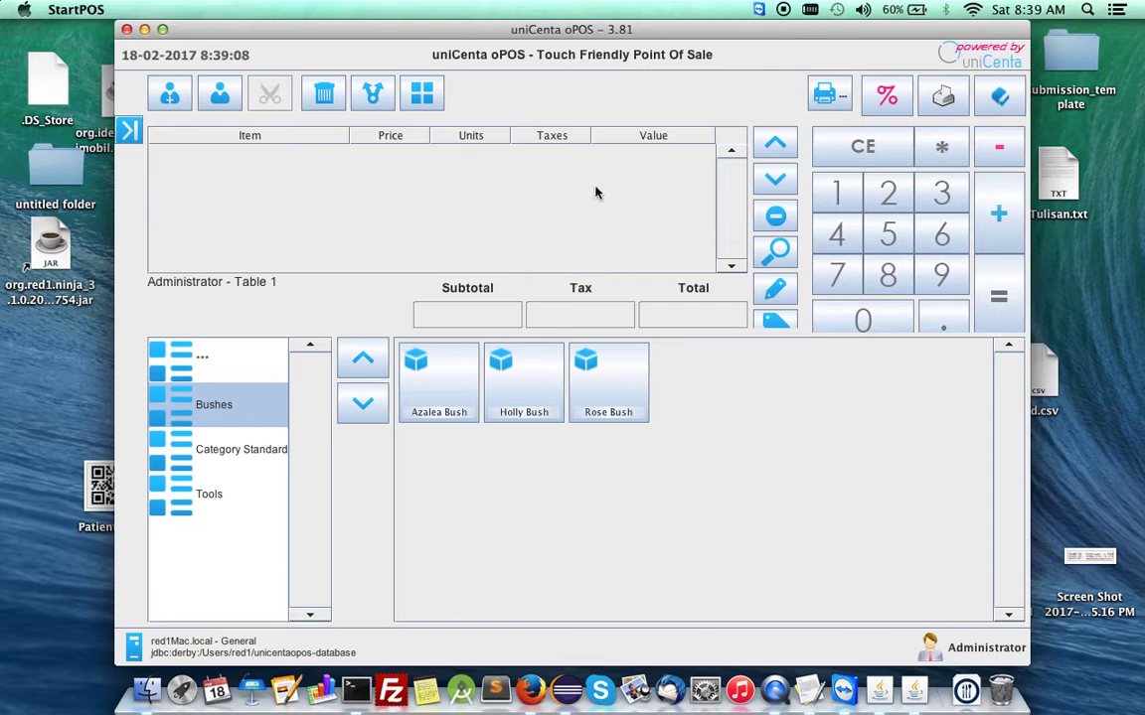
# - Open the openbravo.properties resource under Maintenance > Resources, then bring up the Terminal server log
pyautogui.click(129, 130)
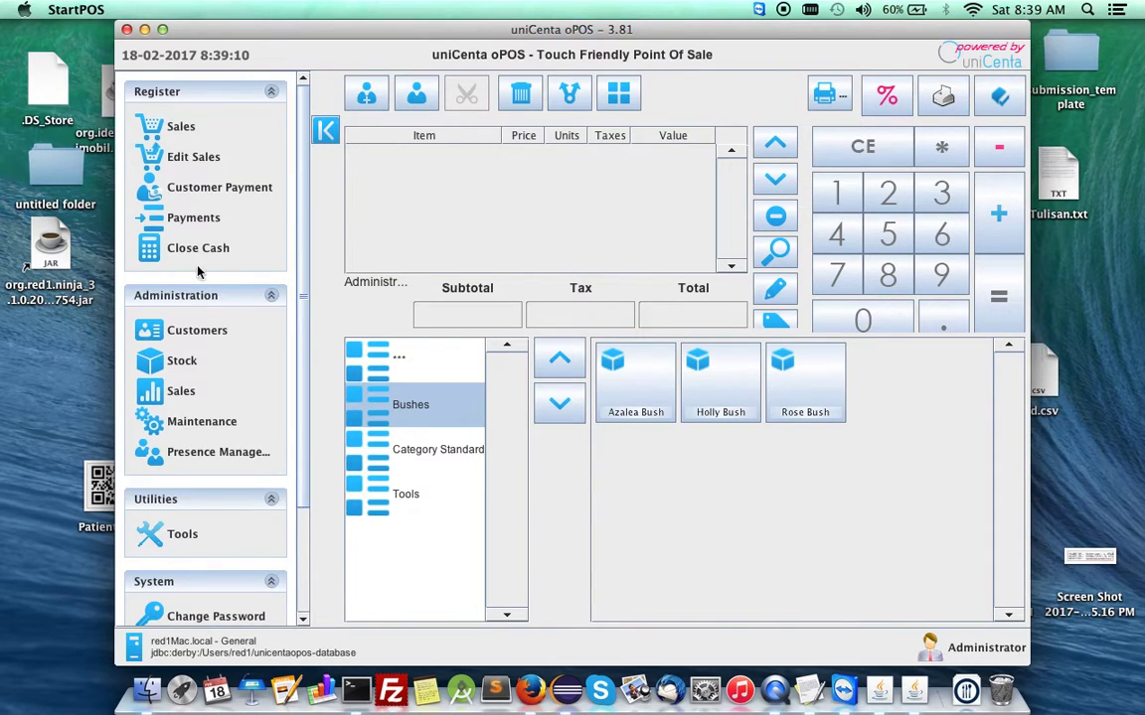
pyautogui.click(203, 426)
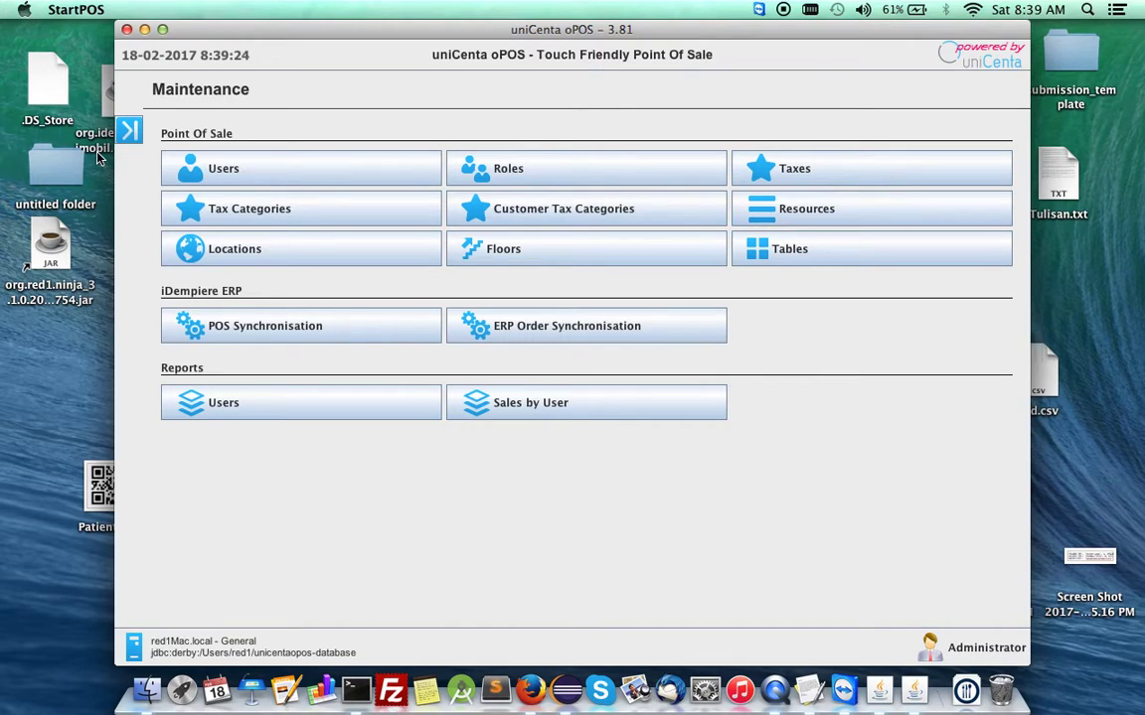
pyautogui.click(805, 215)
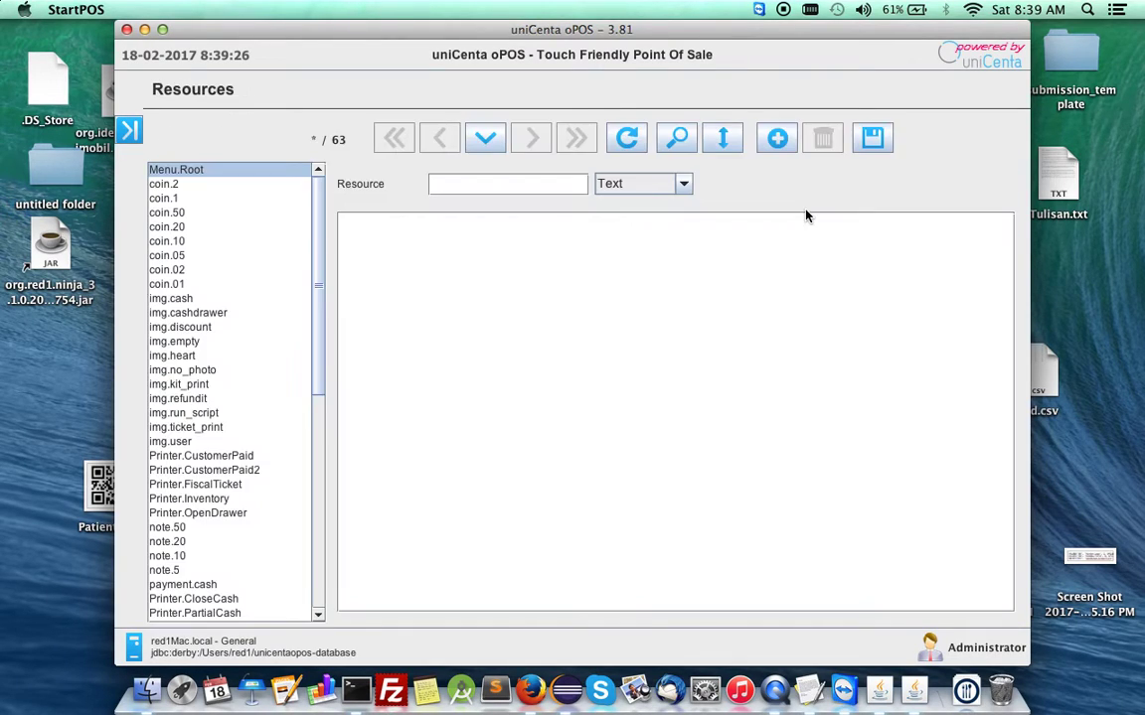
pyautogui.scroll(-10, 159, 577)
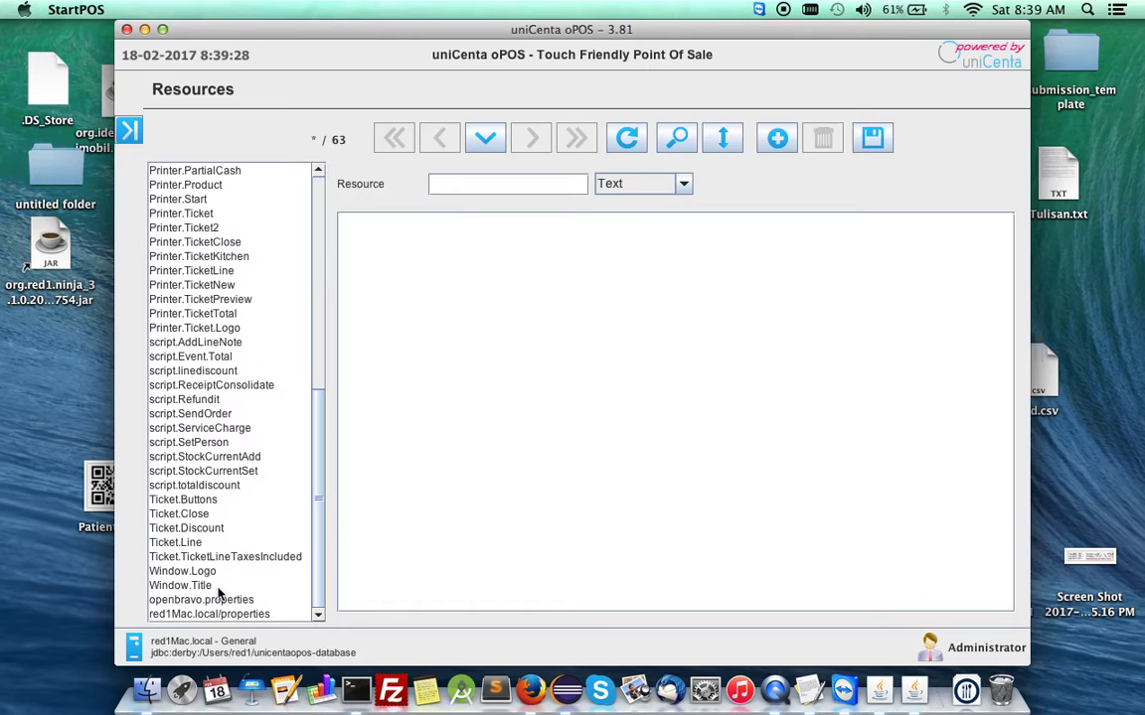
pyautogui.click(210, 599)
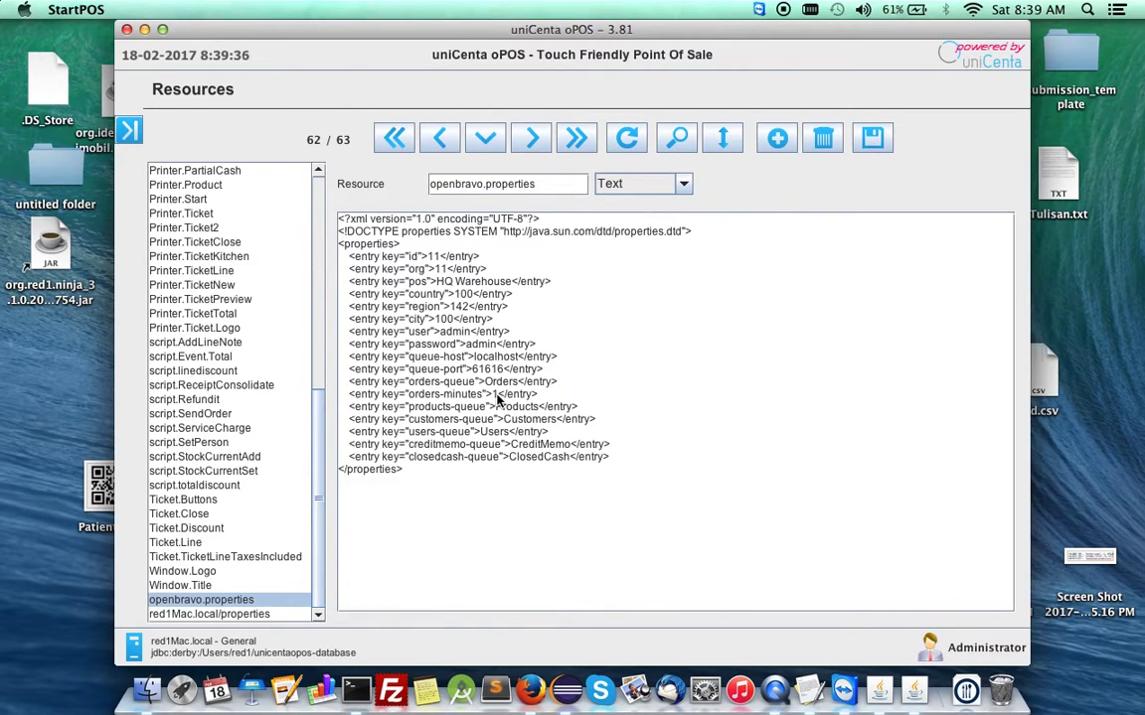
pyautogui.click(127, 132)
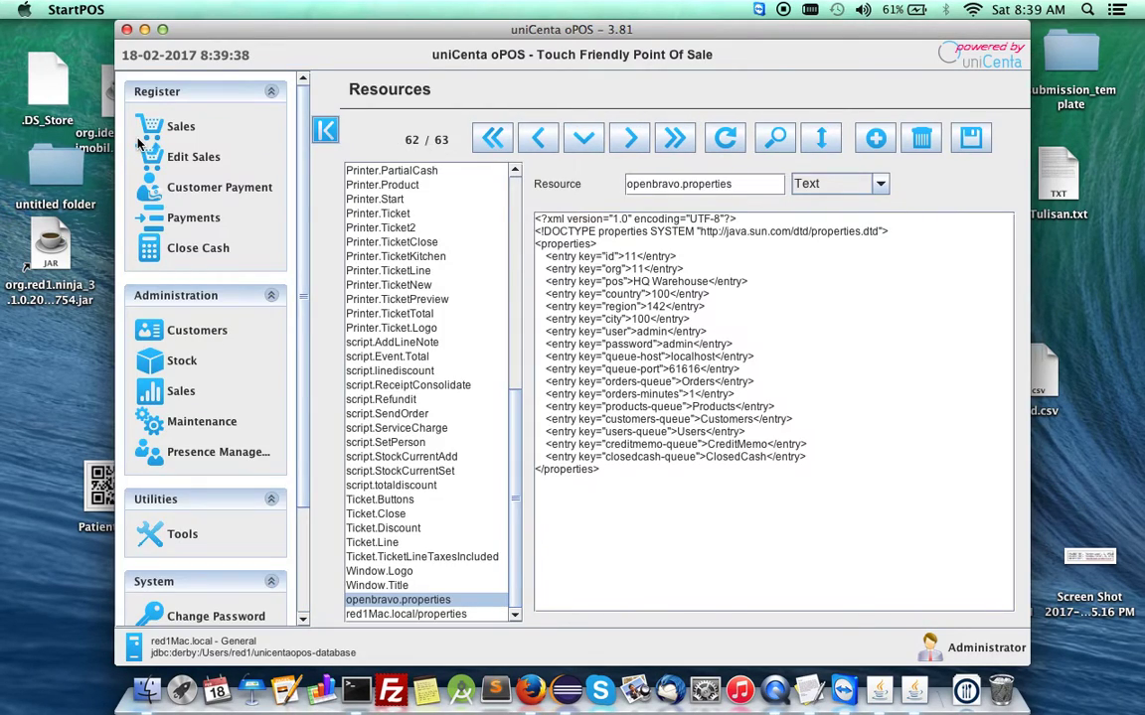
pyautogui.click(355, 691)
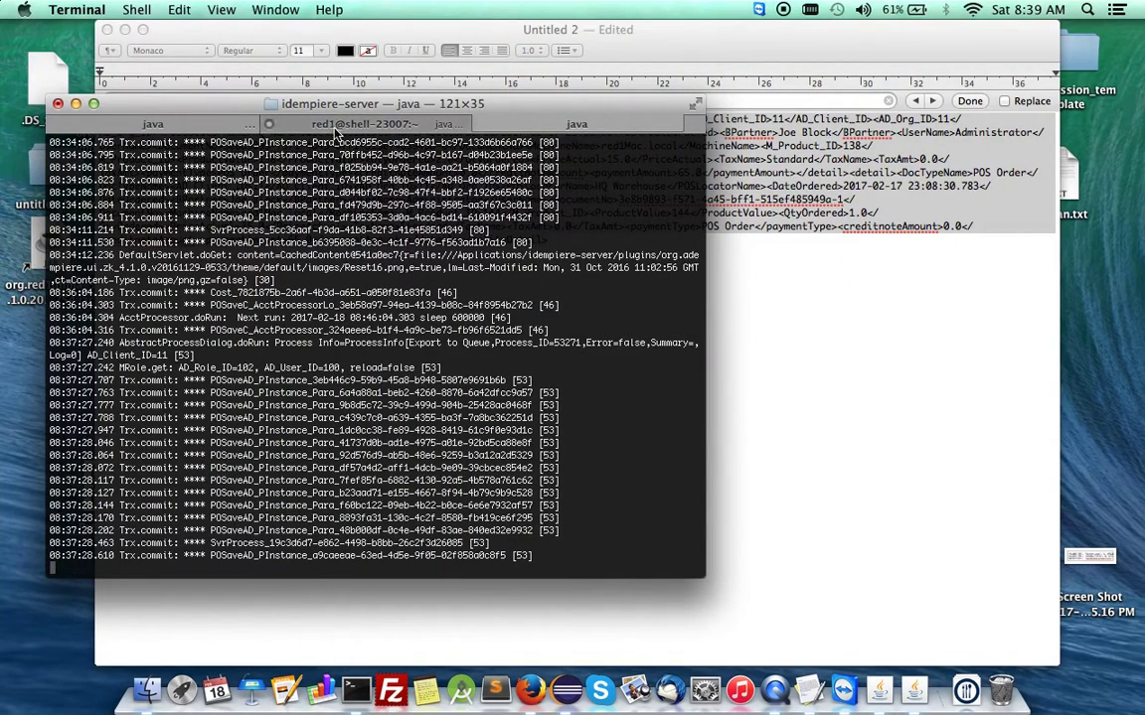
# - Switch Terminal to the red1@shell POS log, which reports no orders to synchronize
pyautogui.click(341, 124)
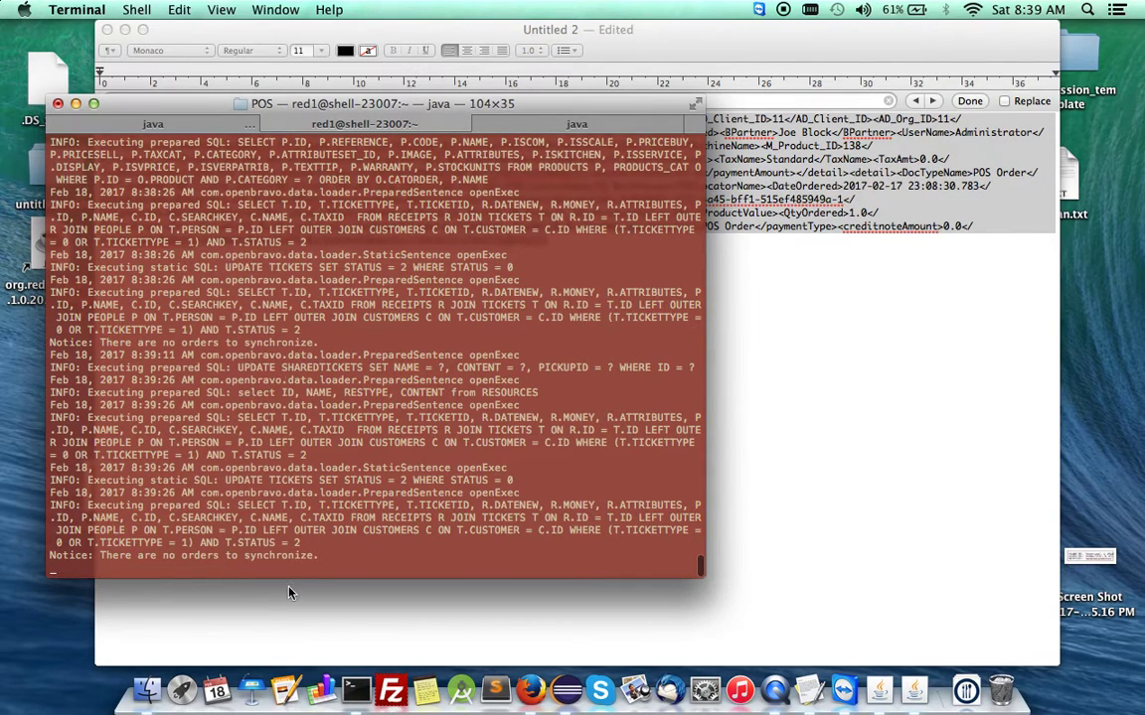
# - On Table 1's ticket, add an Azalea Bush and a Grass Seeder from Tools, totalling $55.00
pyautogui.click(913, 698)
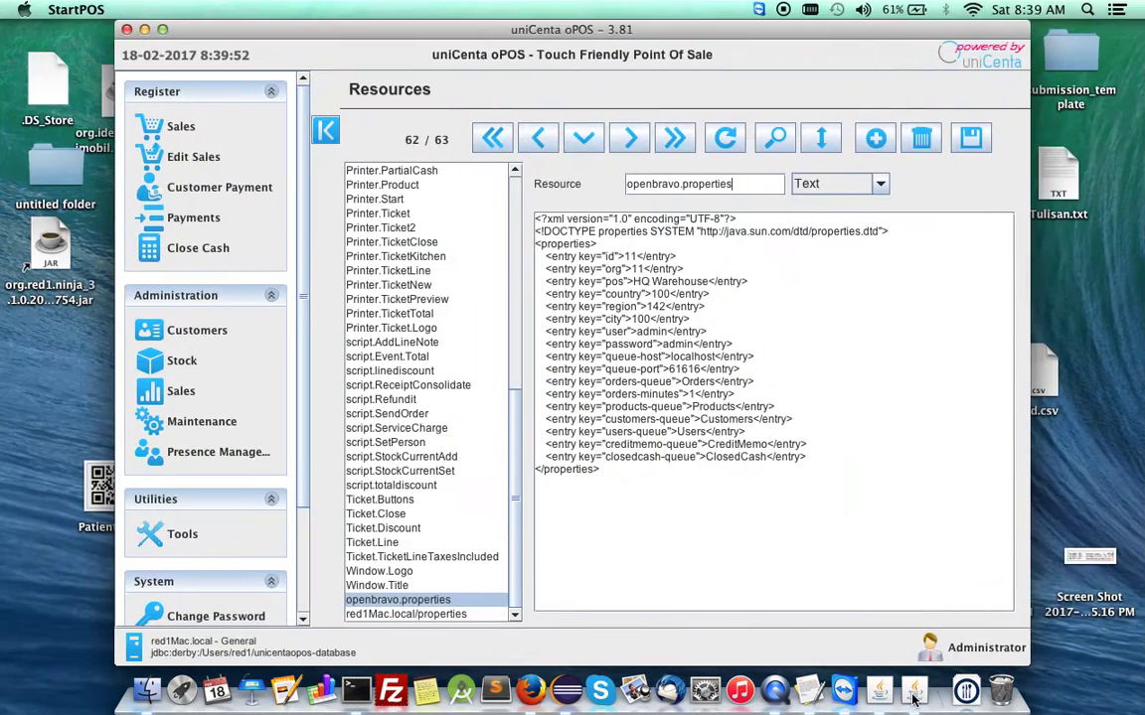
pyautogui.click(182, 131)
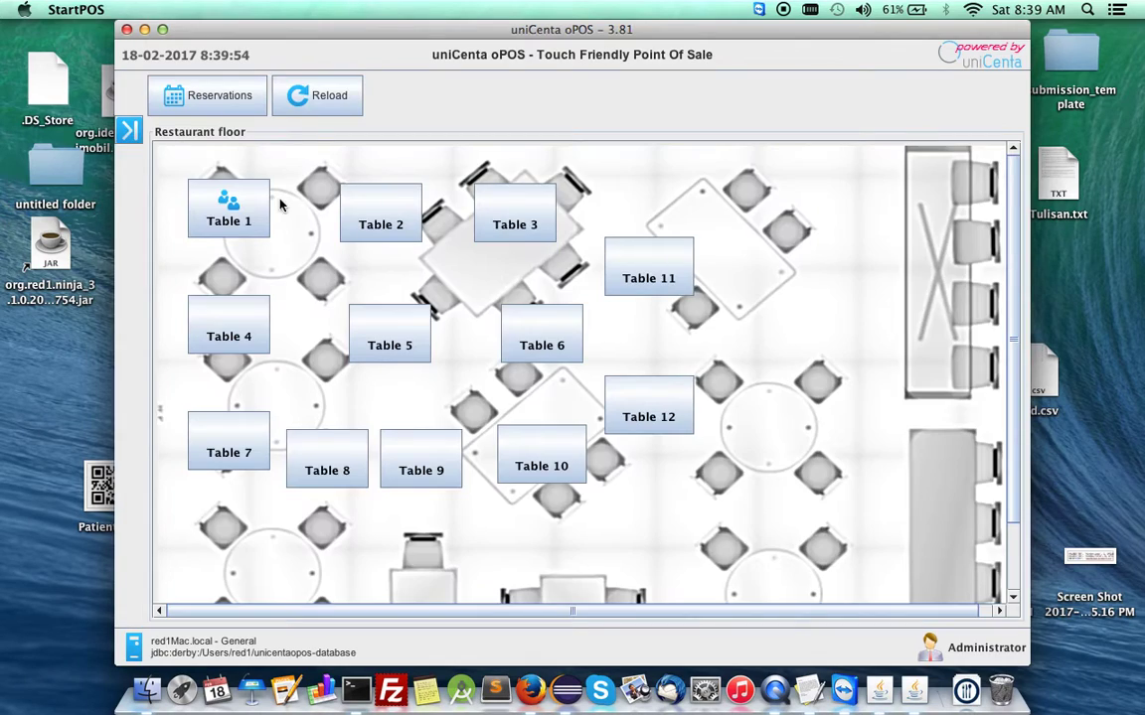
pyautogui.click(205, 192)
pyautogui.click(220, 412)
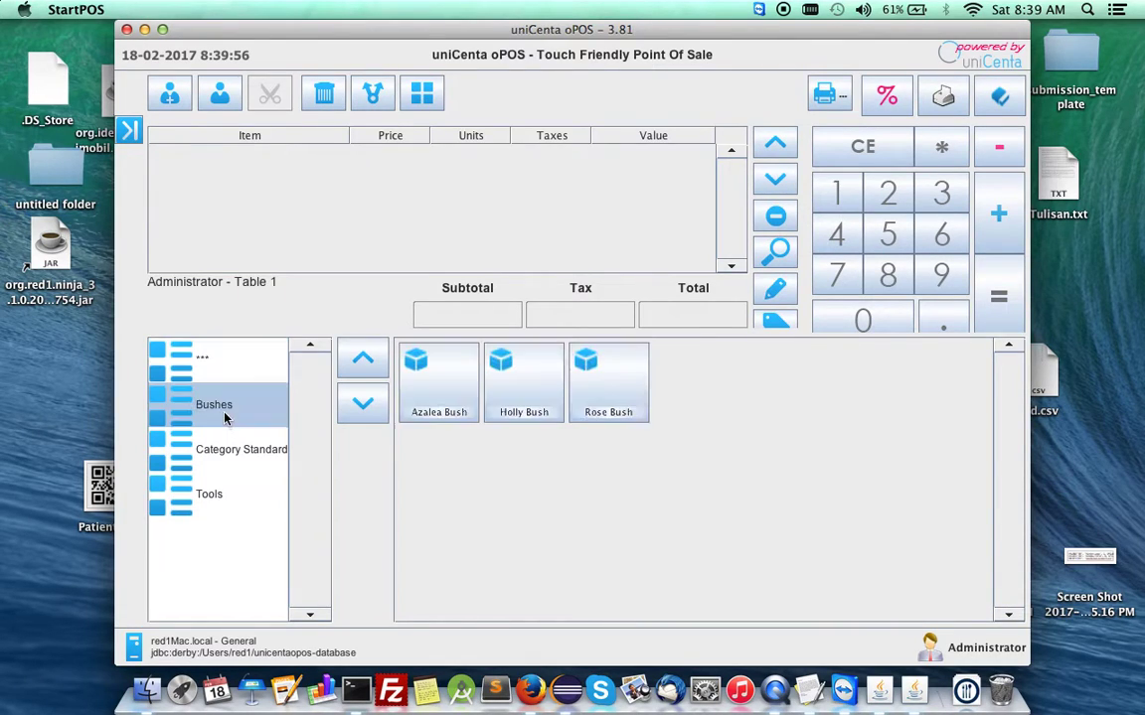
pyautogui.click(209, 500)
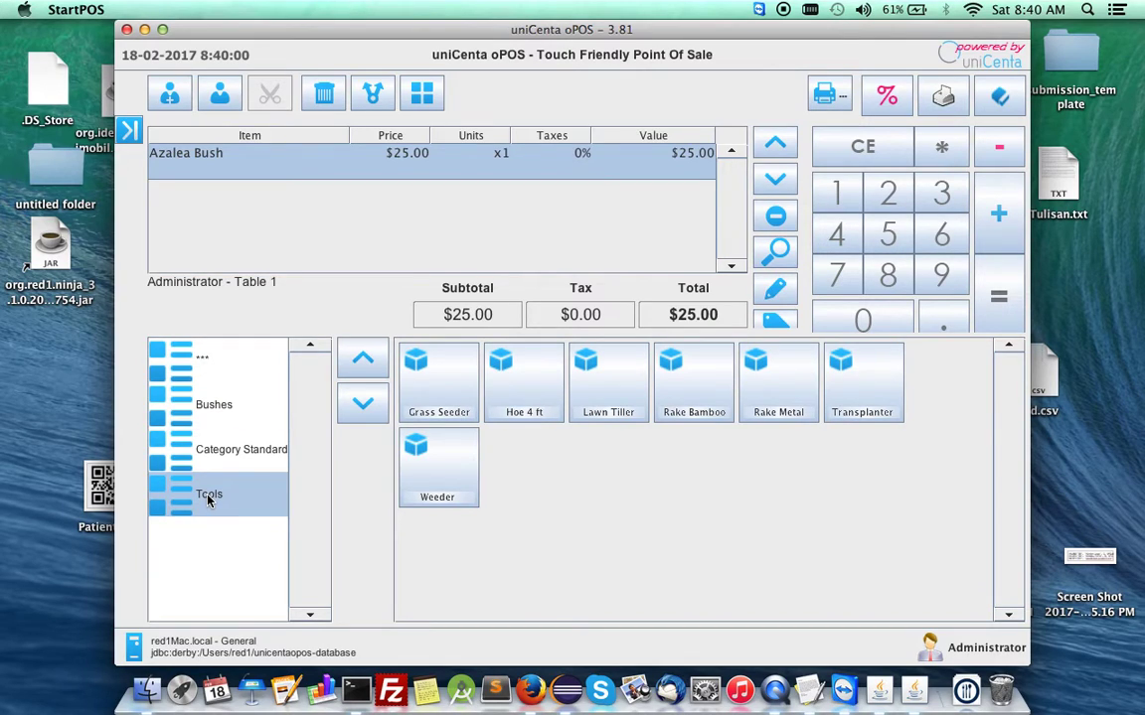
pyautogui.click(438, 393)
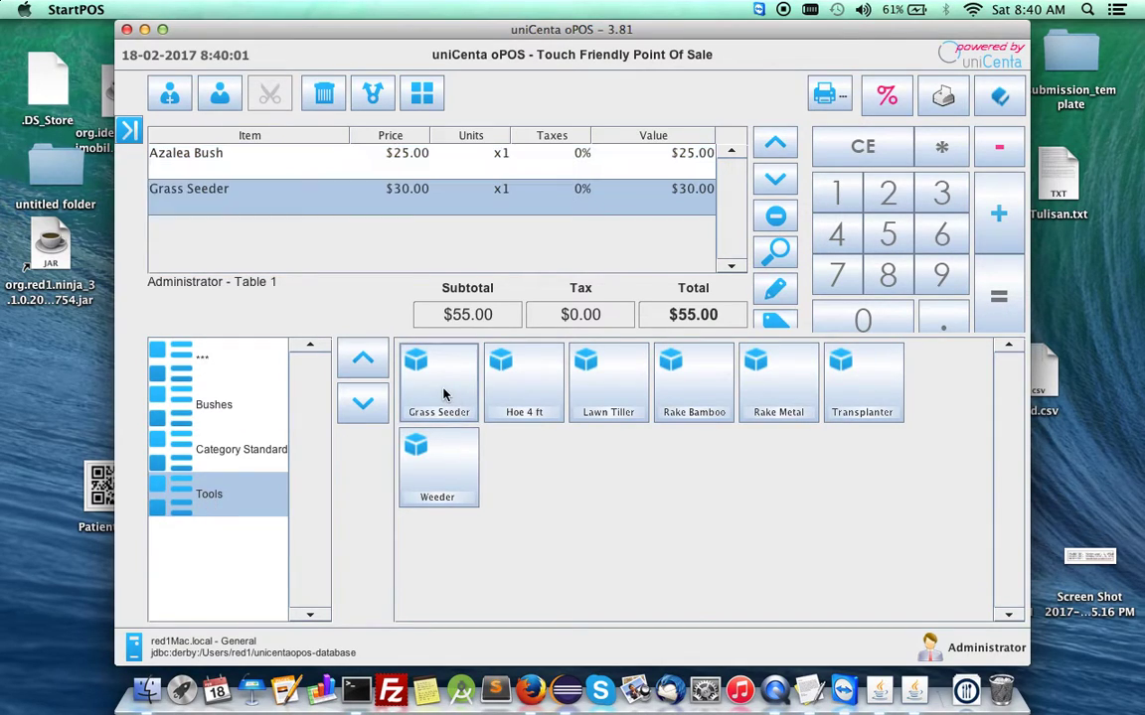
pyautogui.click(776, 252)
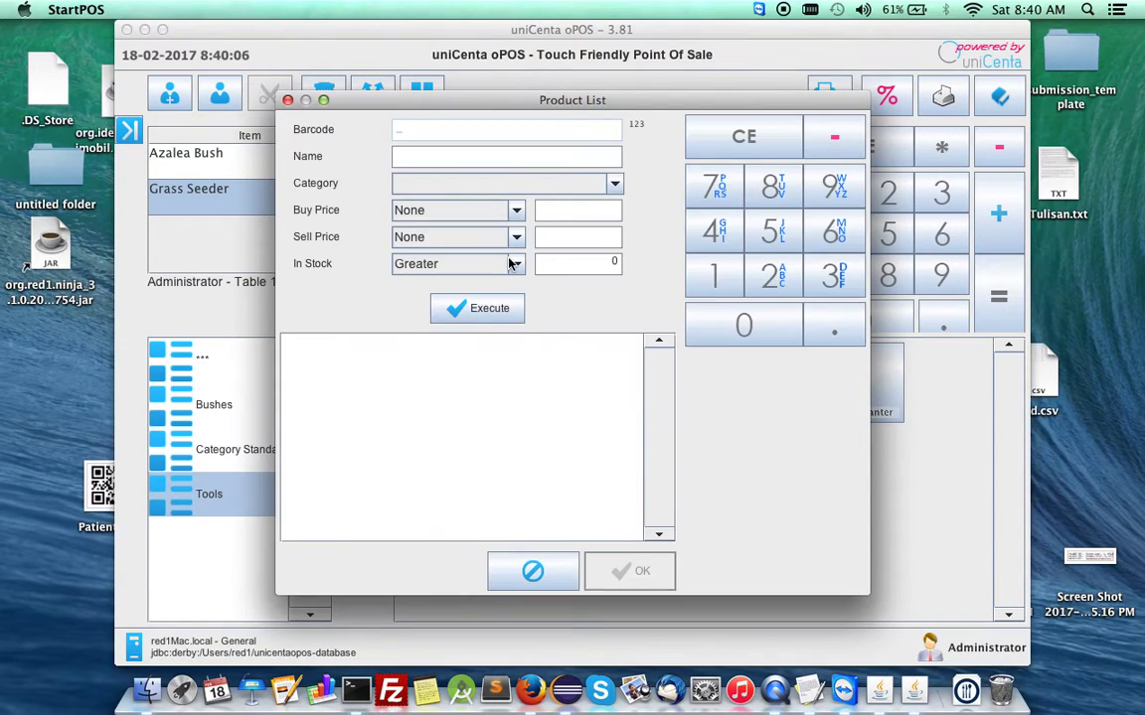
# - Search products by name 'Law' and add 144 - Lawn Tiller to the ticket at quantity 2
pyautogui.click(475, 158)
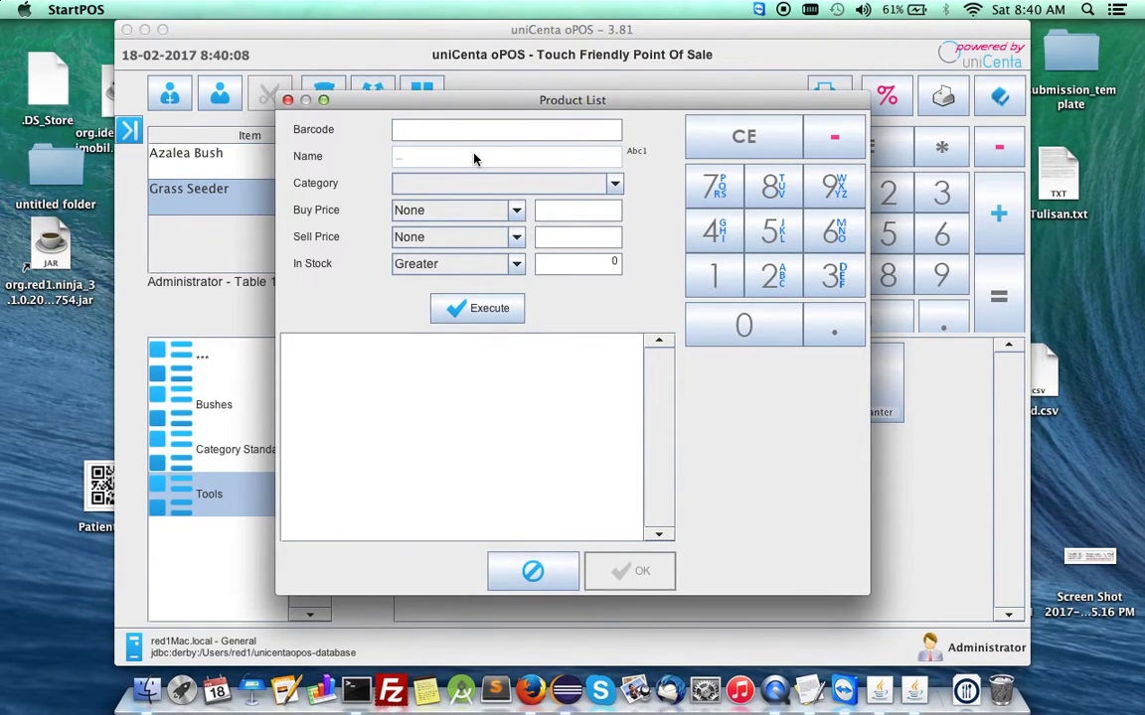
pyautogui.write('Law')
pyautogui.click(473, 312)
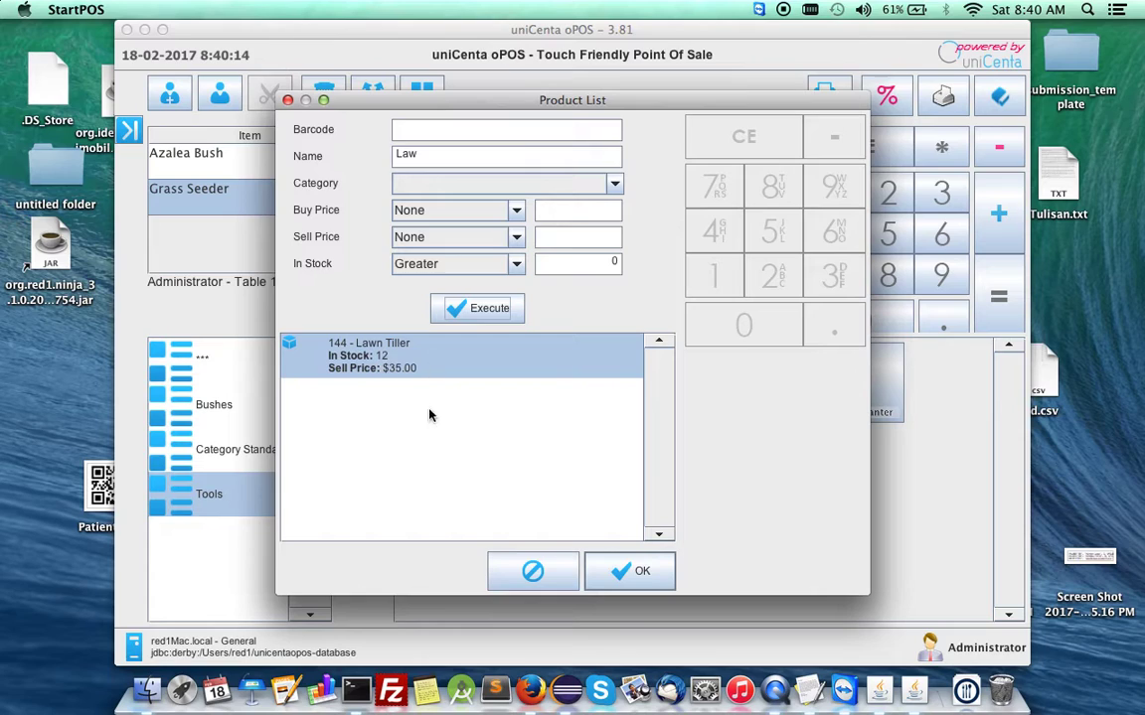
pyautogui.click(641, 573)
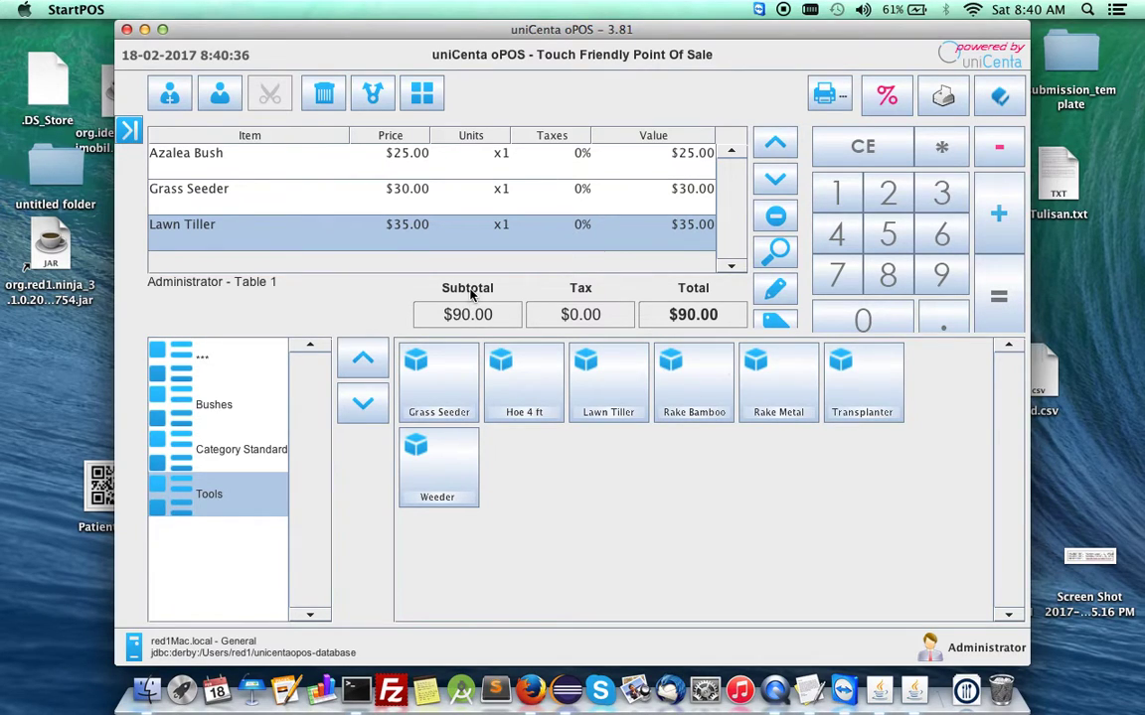
pyautogui.click(887, 194)
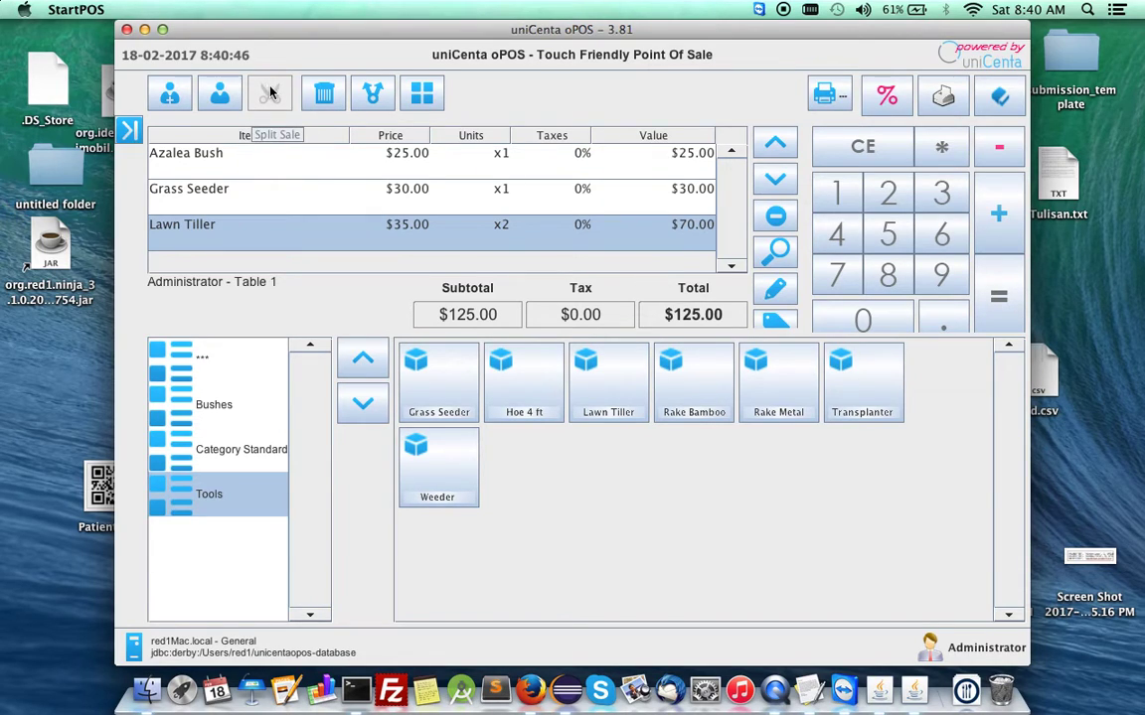
# - Start a $150.00 cash payment for the $125.00 ticket, then cancel it without completing the sale
pyautogui.click(231, 161)
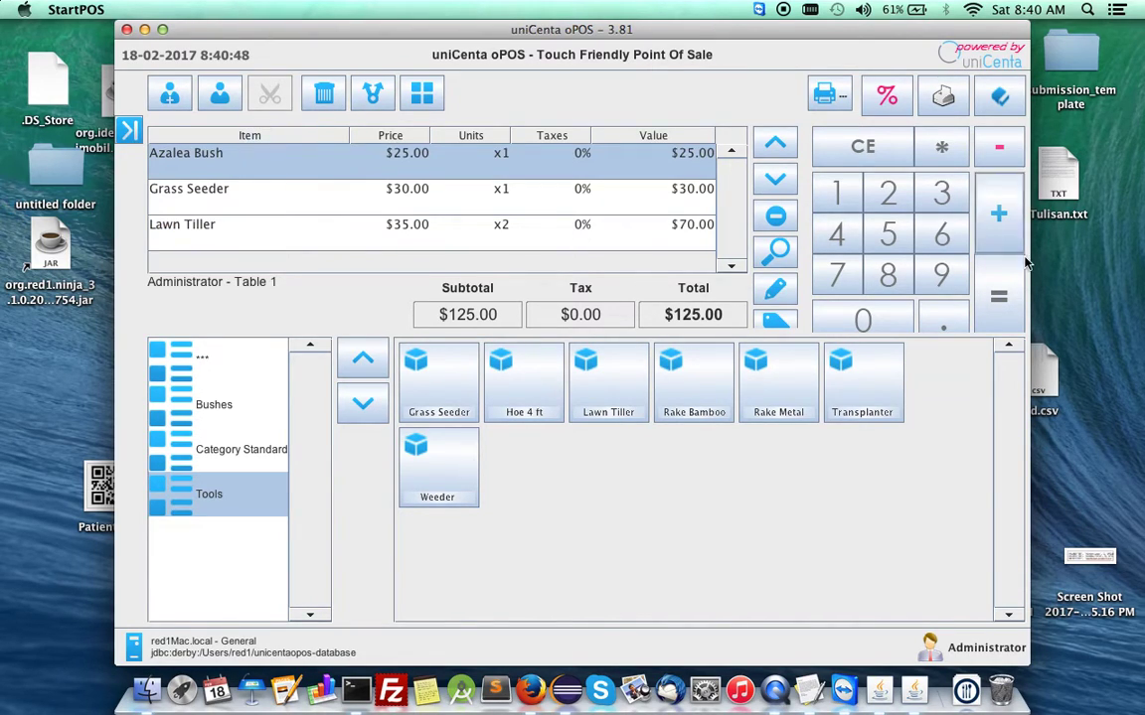
pyautogui.click(1010, 287)
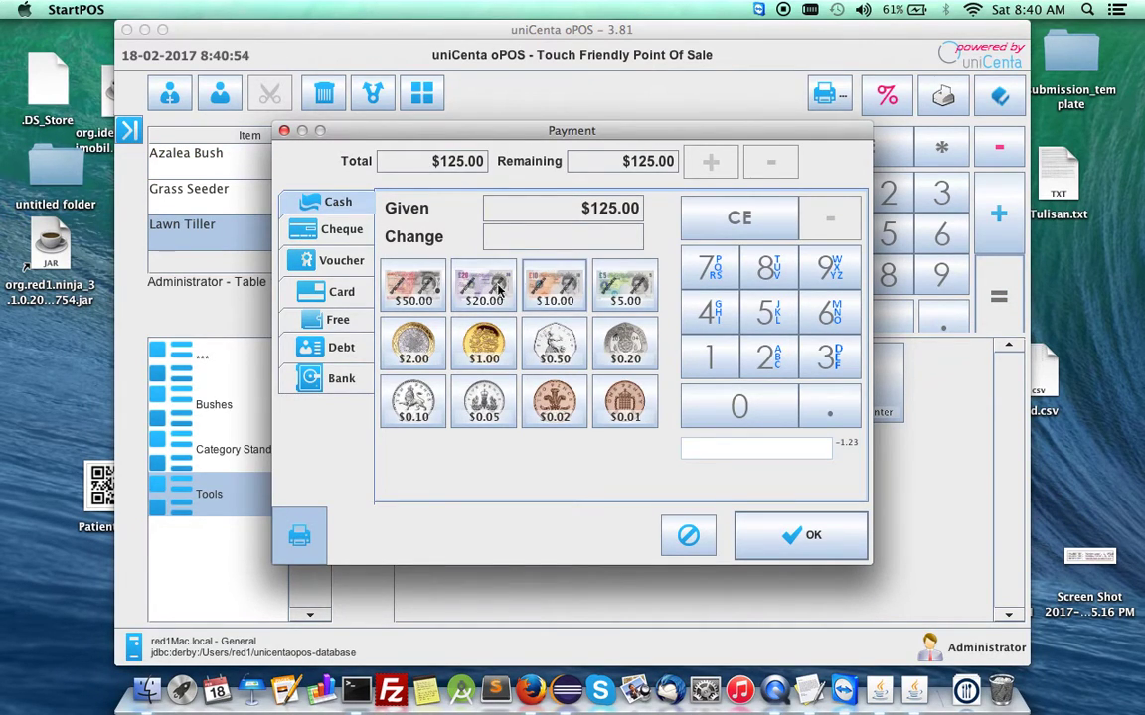
pyautogui.click(429, 293)
pyautogui.click(429, 293)
pyautogui.click(429, 293)
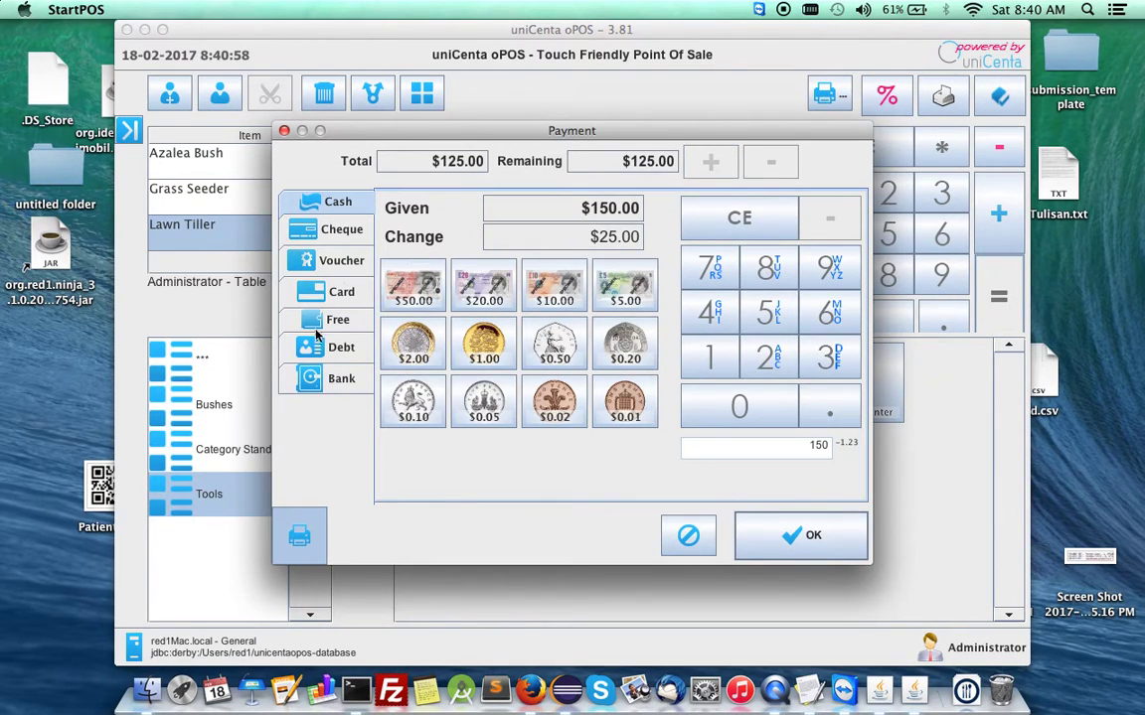
pyautogui.click(683, 538)
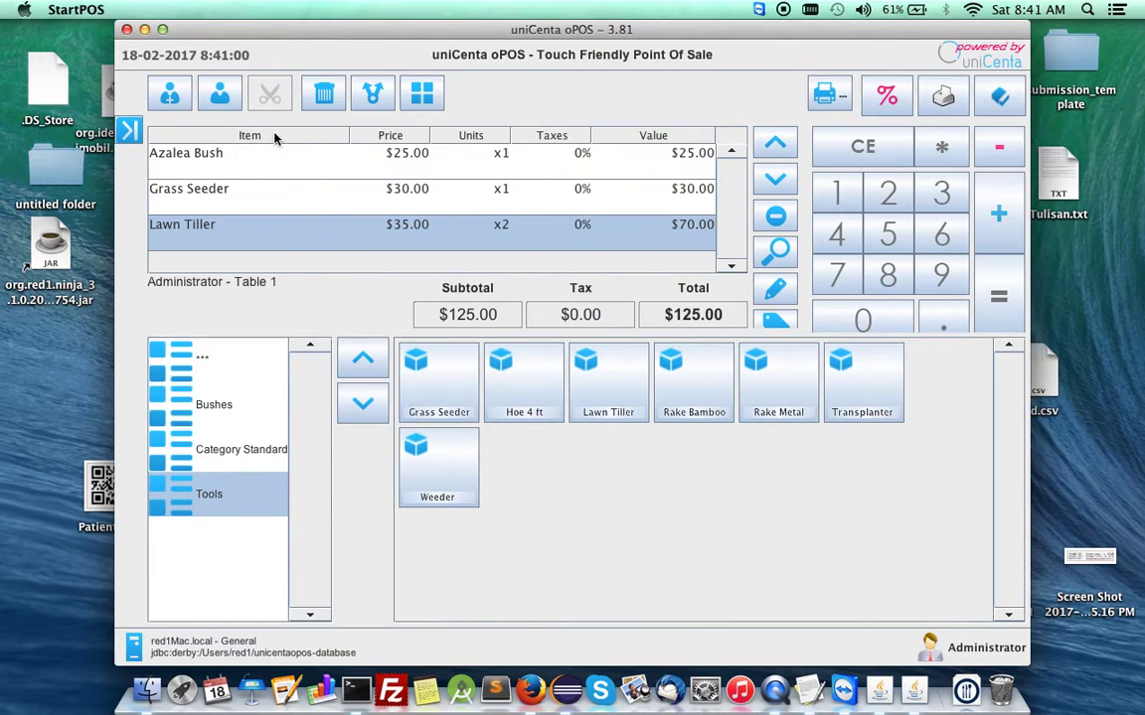
pyautogui.click(220, 93)
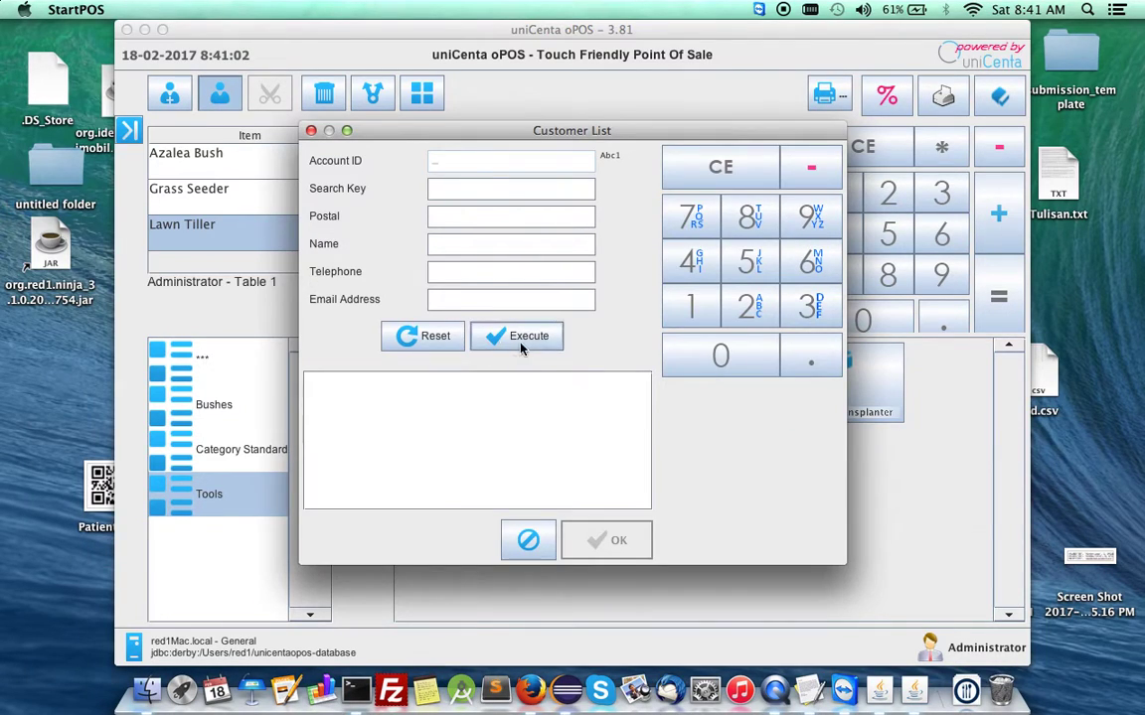
# - Assign a customer from the full Customer List to the ticket and open the $125.00 payment
pyautogui.click(516, 336)
pyautogui.doubleClick(345, 417)
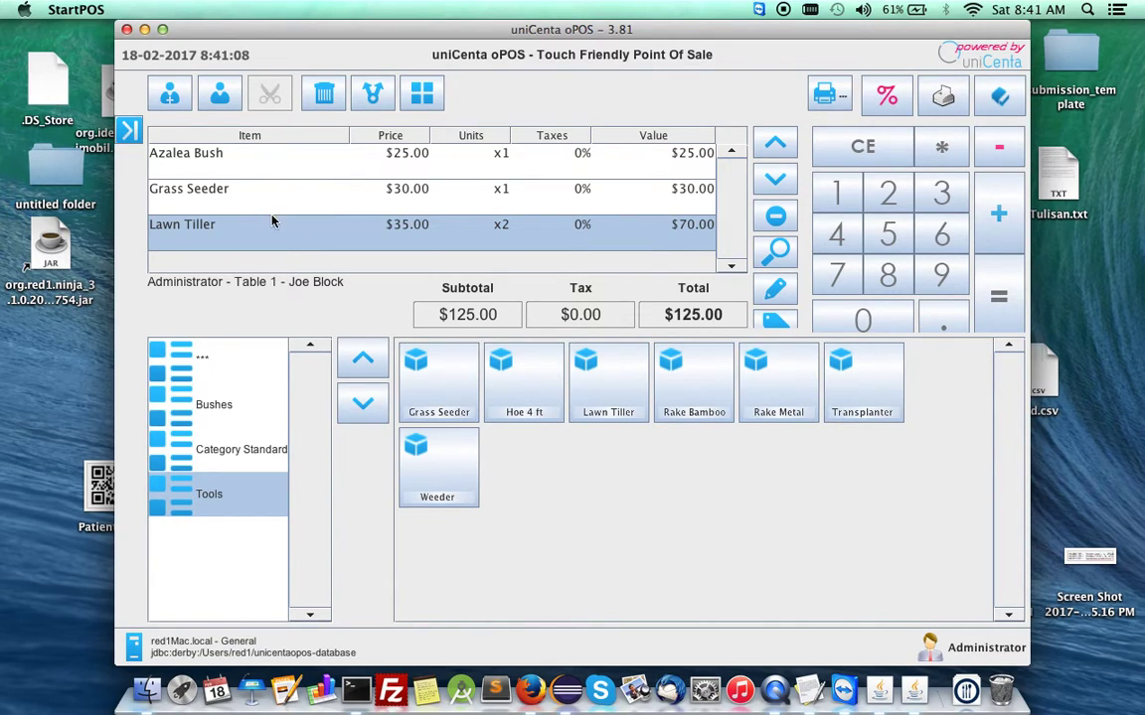
pyautogui.click(995, 313)
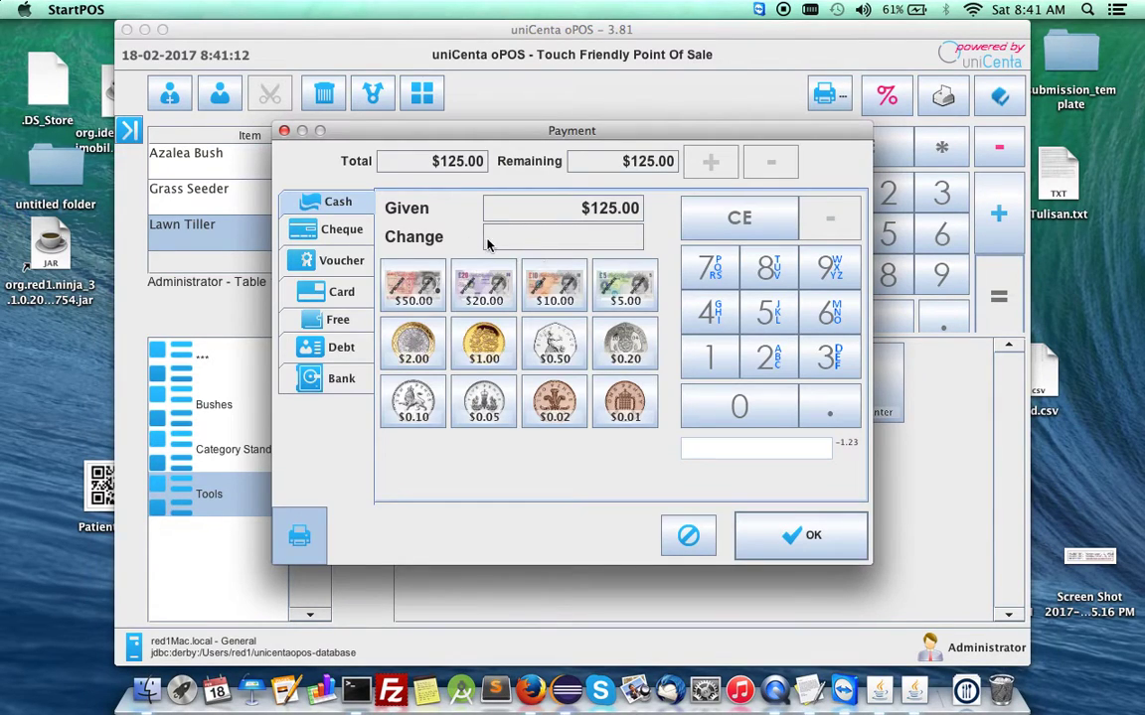
# - Pay the $125.00 Table 1 ticket with $150.00 cash and dismiss the $25.00 change notice
pyautogui.click(407, 300)
pyautogui.click(407, 303)
pyautogui.click(406, 303)
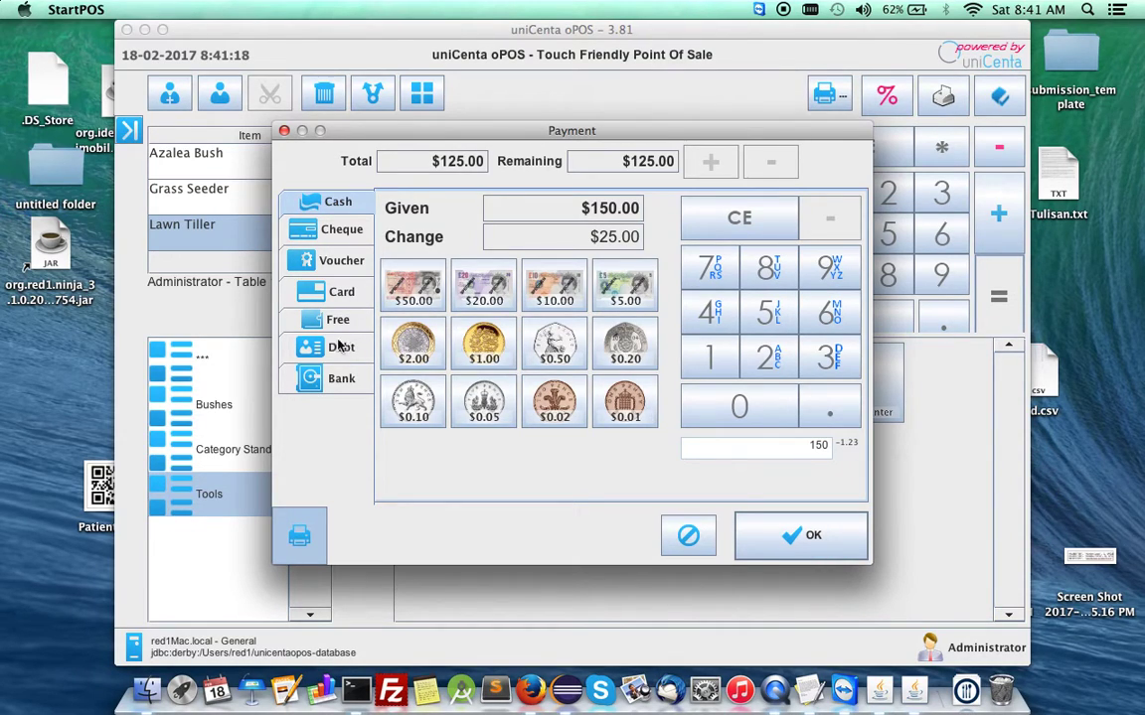
pyautogui.click(800, 536)
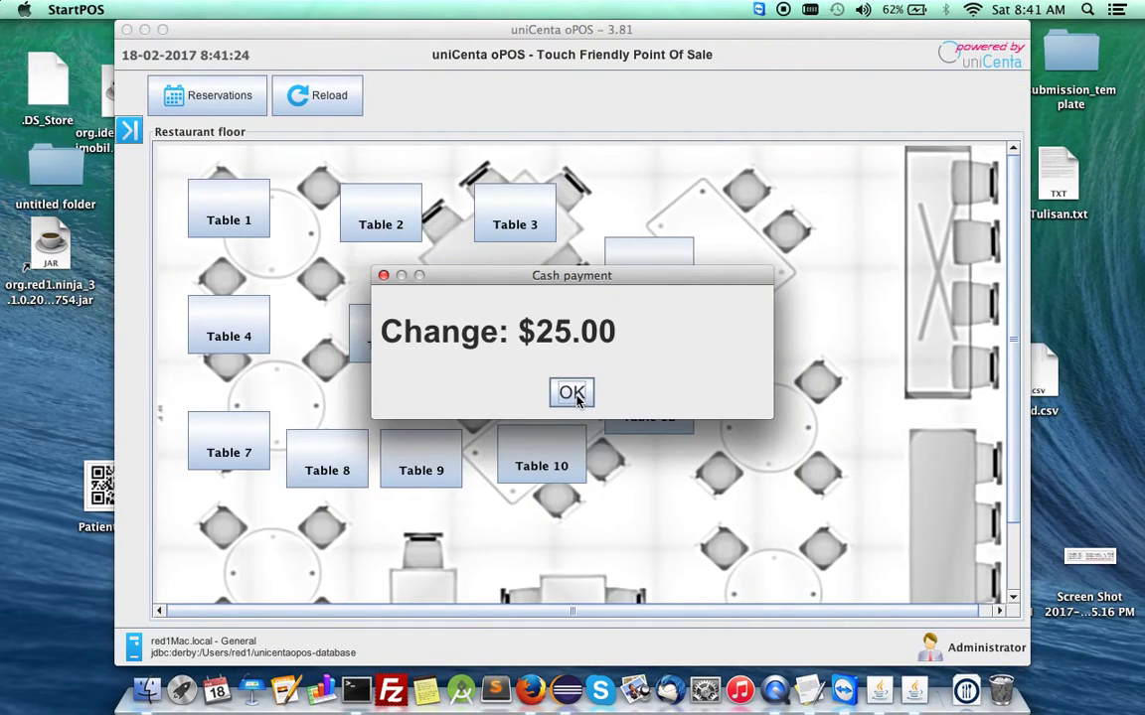
pyautogui.click(573, 393)
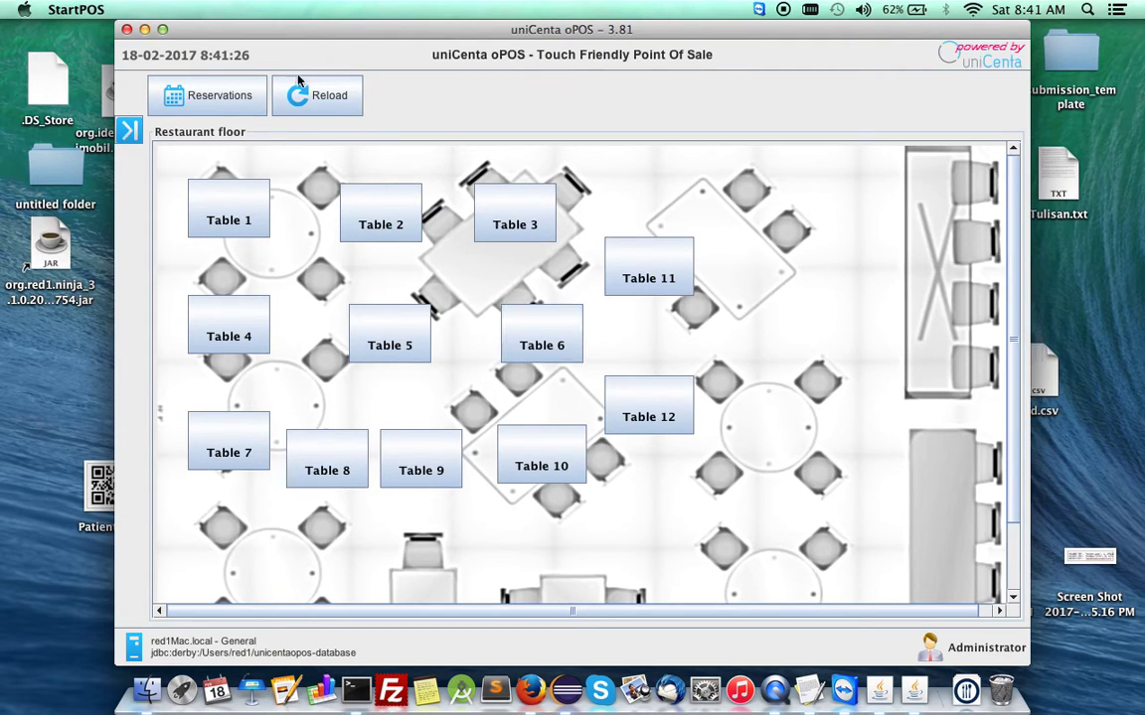
pyautogui.click(356, 693)
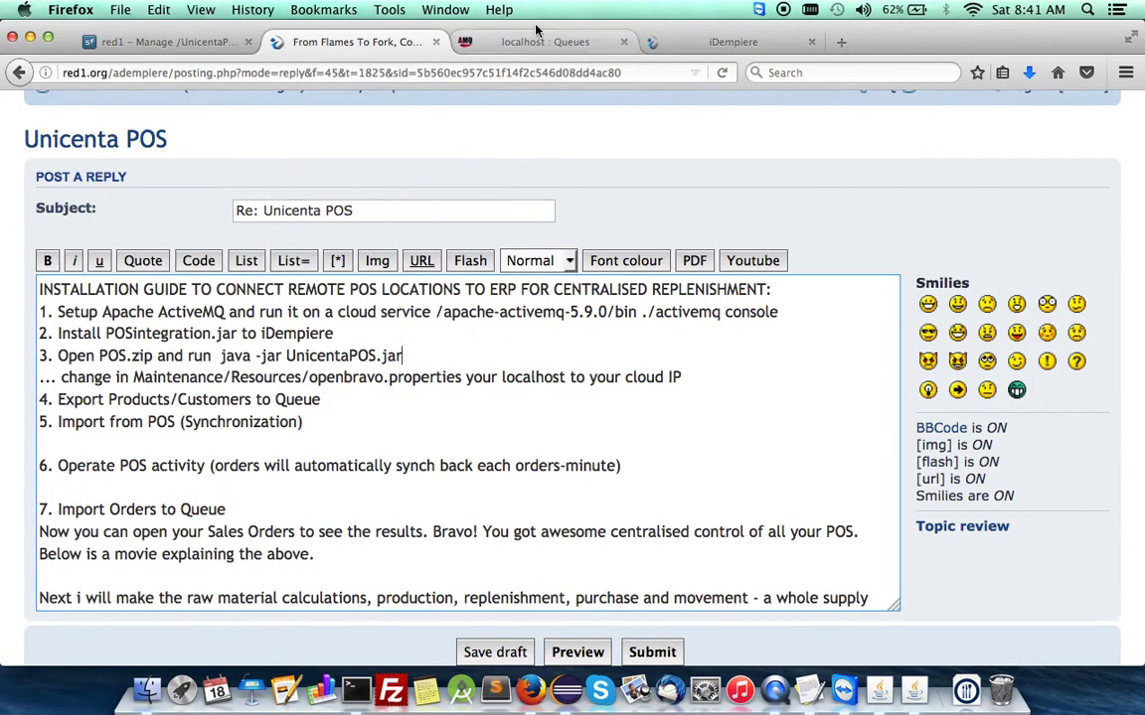
# - Refresh the ActiveMQ queues and inspect the single POS order message in the Orders queue
pyautogui.click(463, 41)
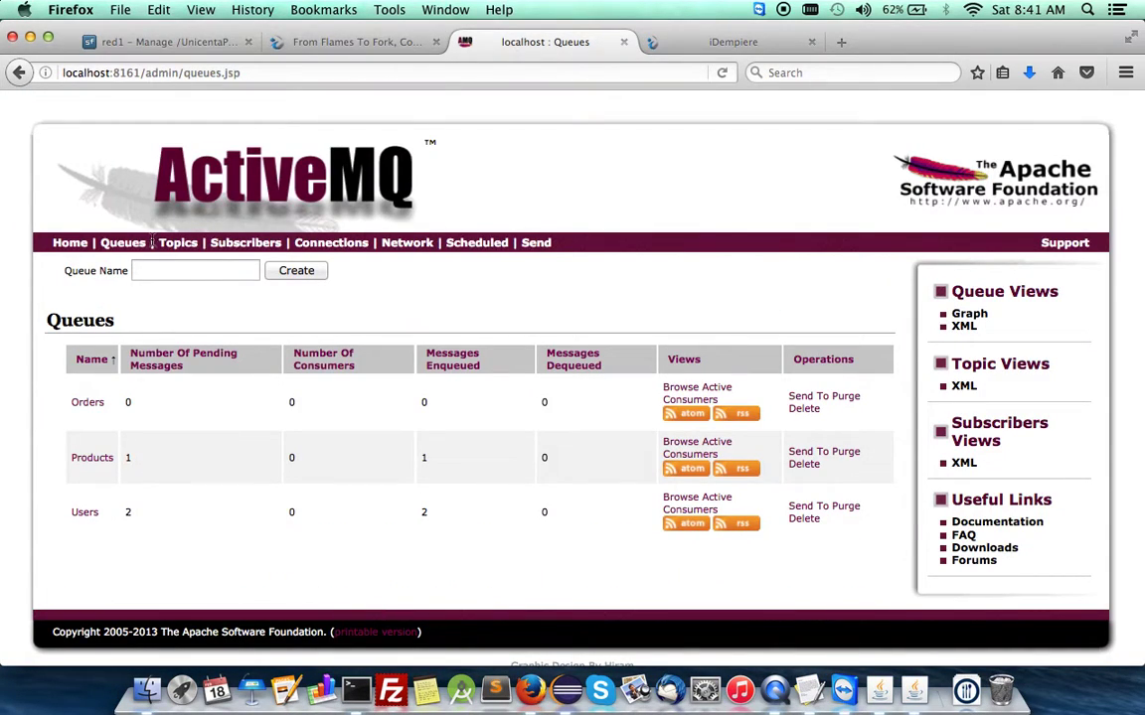
pyautogui.click(111, 244)
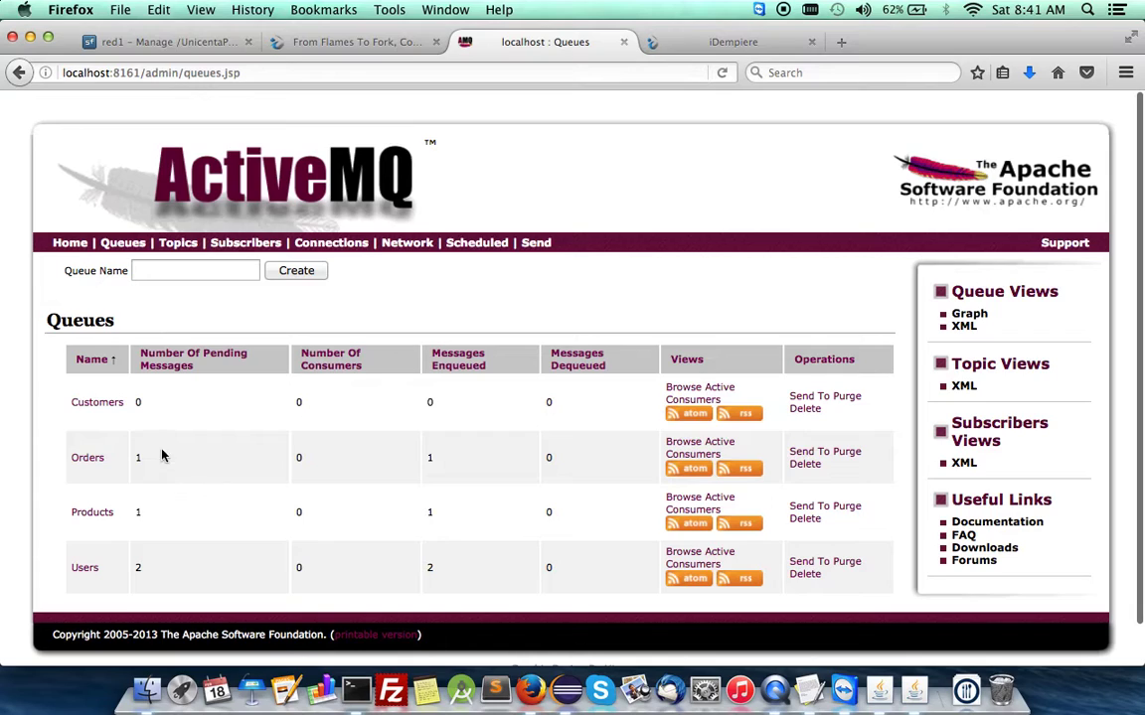
pyautogui.click(87, 458)
pyautogui.click(106, 376)
pyautogui.scroll(-5, 255, 518)
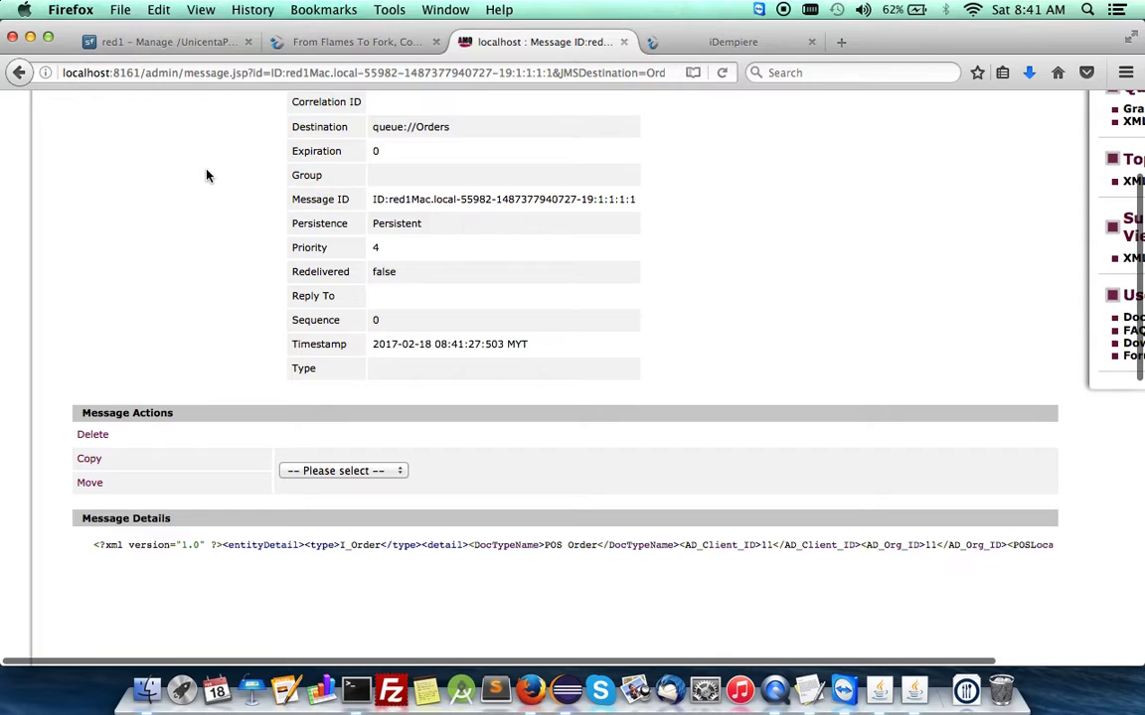
pyautogui.click(731, 43)
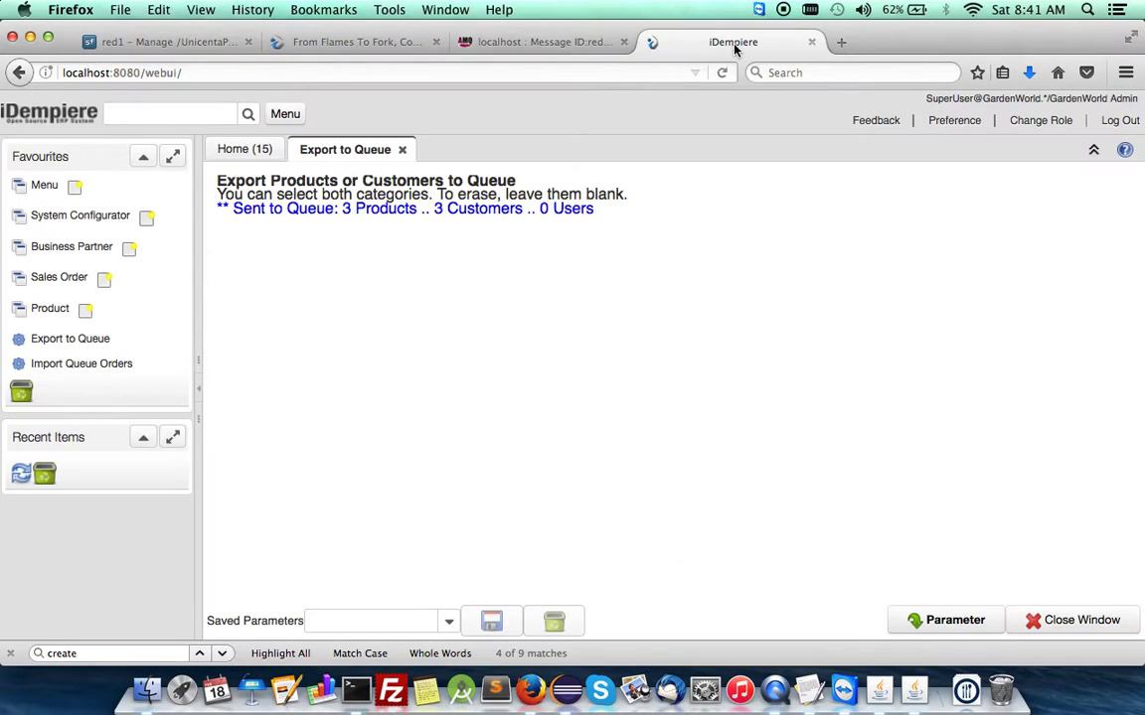
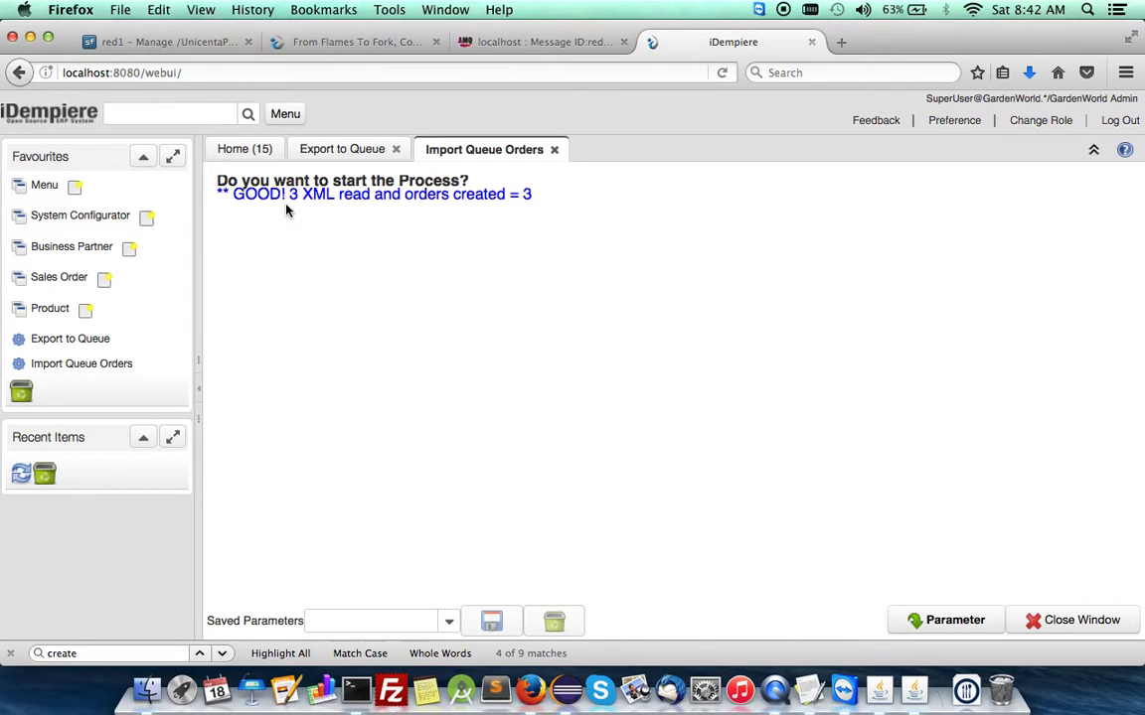
# - Open the Sales Order records from Favourites now that the queue import has created 3 orders
pyautogui.click(61, 278)
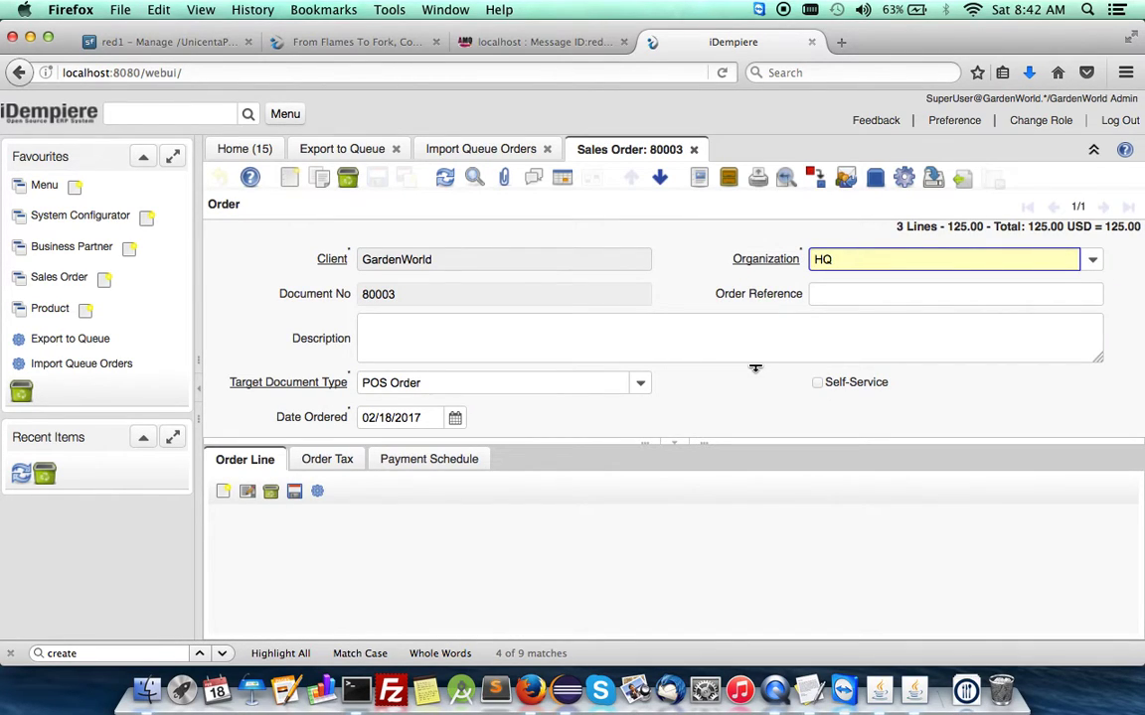
# - Load Sales Order 80003's order lines 10, 20 and 30, and scroll through the header fields
pyautogui.click(317, 556)
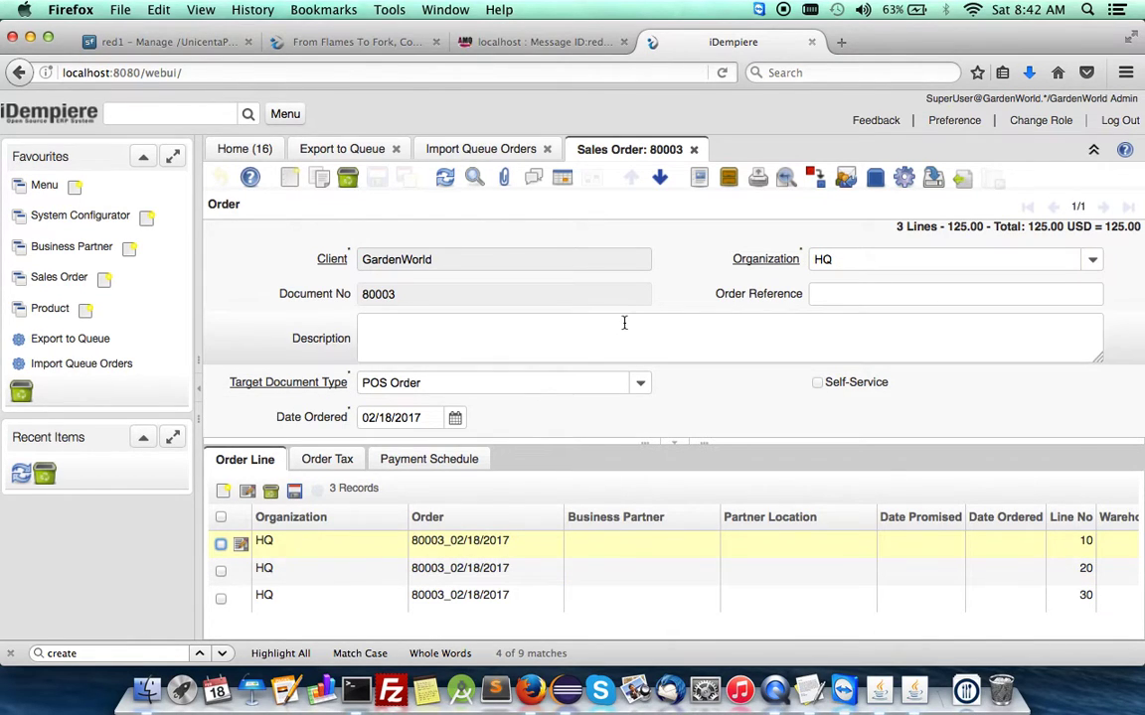
pyautogui.scroll(-5, 624, 321)
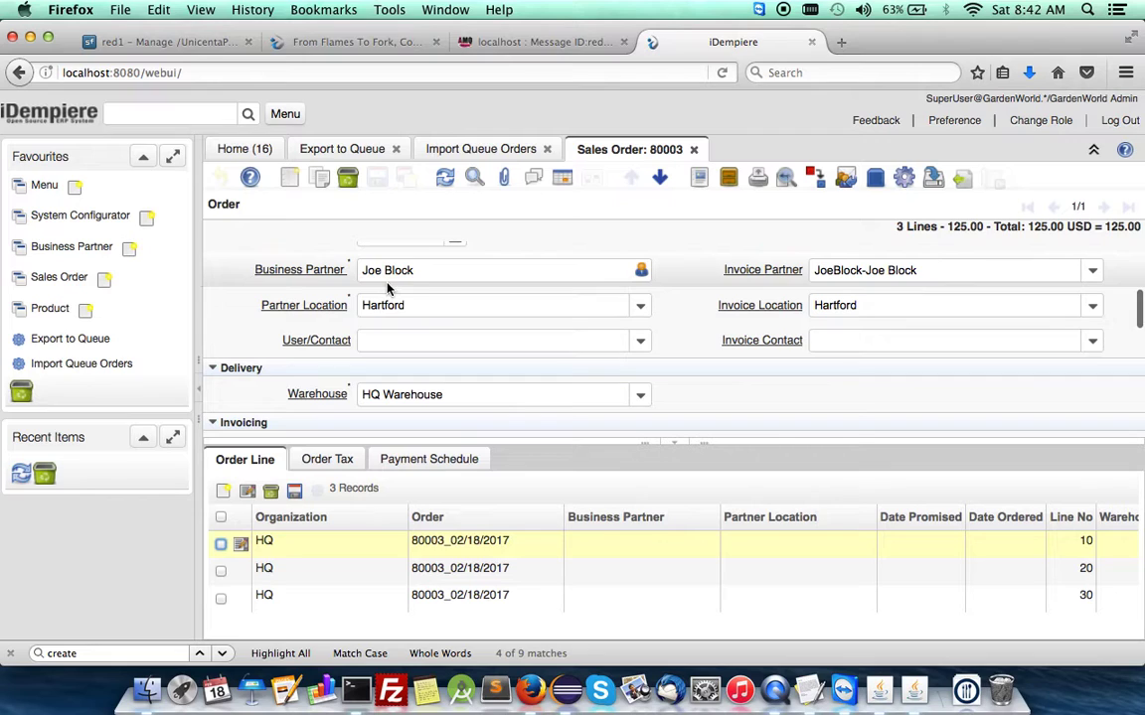
pyautogui.scroll(-5, 491, 328)
pyautogui.scroll(-2, 492, 325)
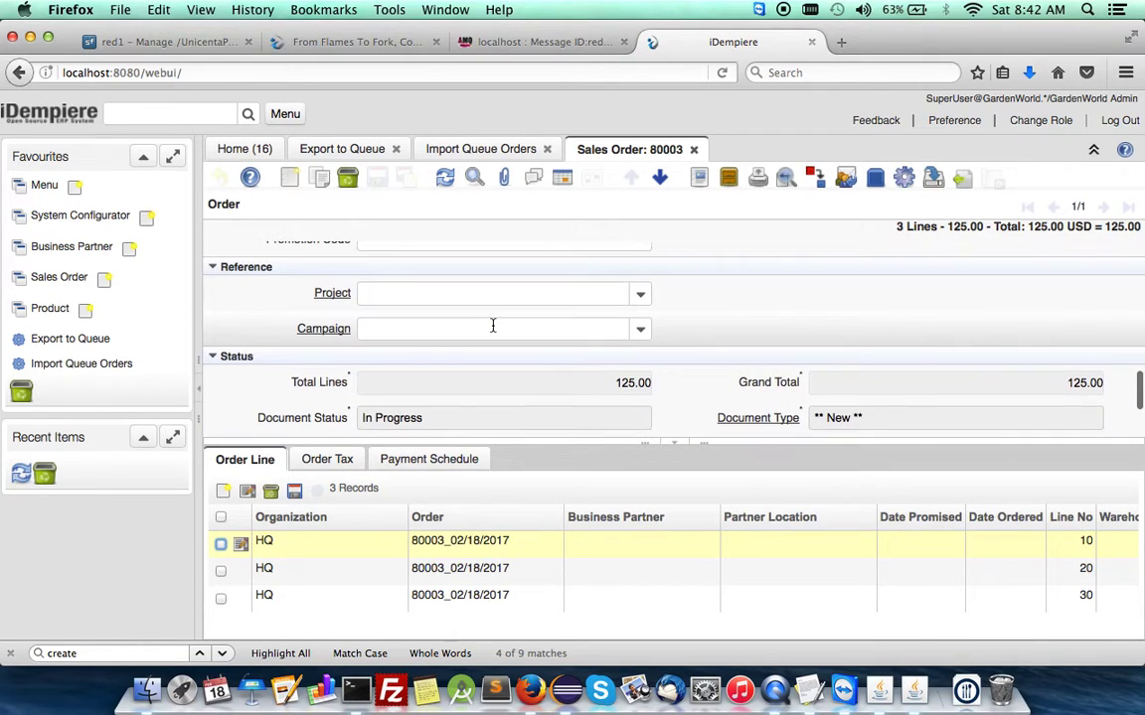
pyautogui.scroll(5, 492, 325)
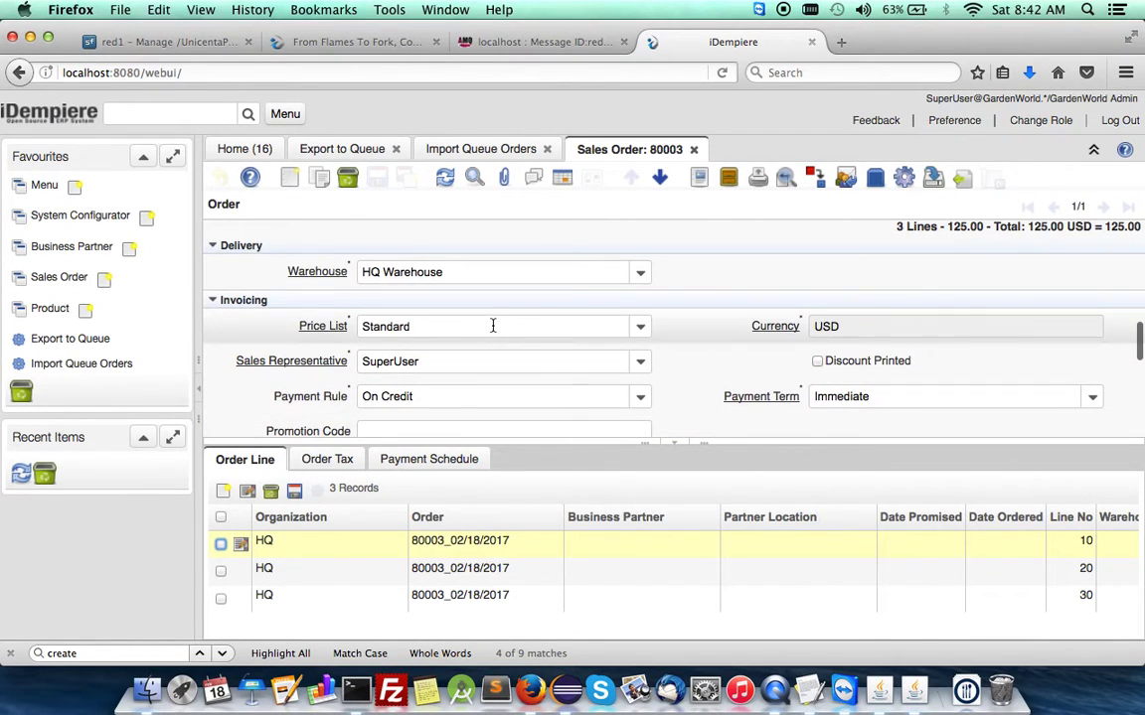
pyautogui.scroll(-1, 492, 325)
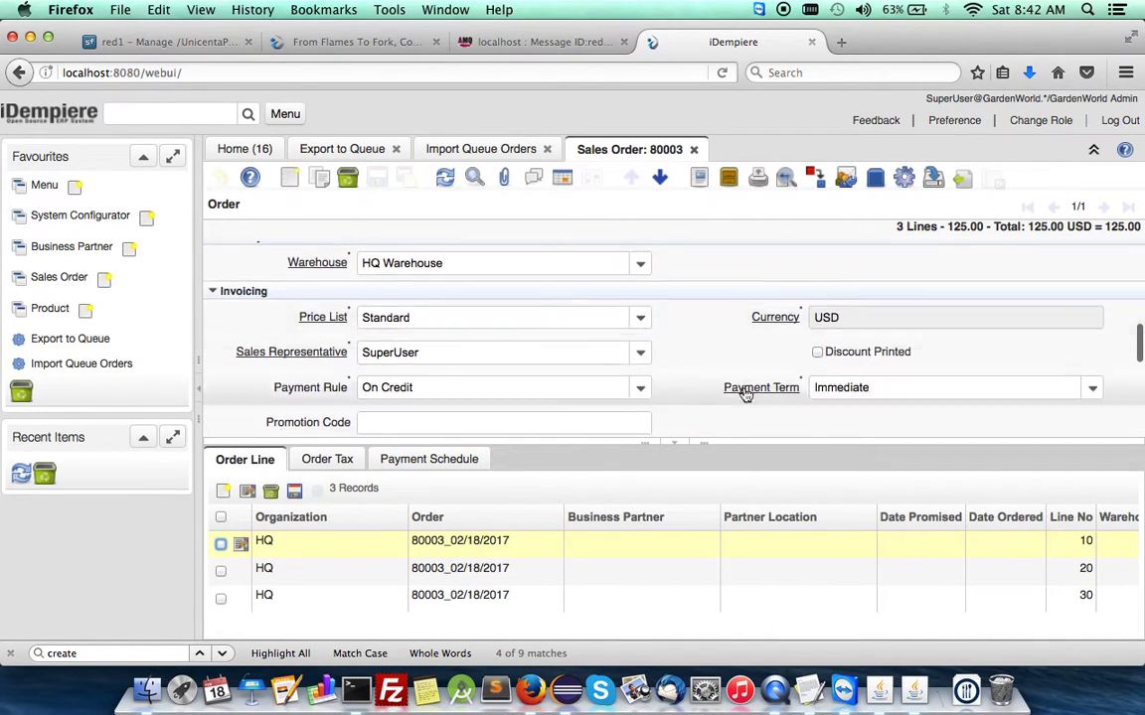
# - Set payment term '50% Immediate - 50% in 30 days' and review the two 62.50 instalments
pyautogui.click(1097, 395)
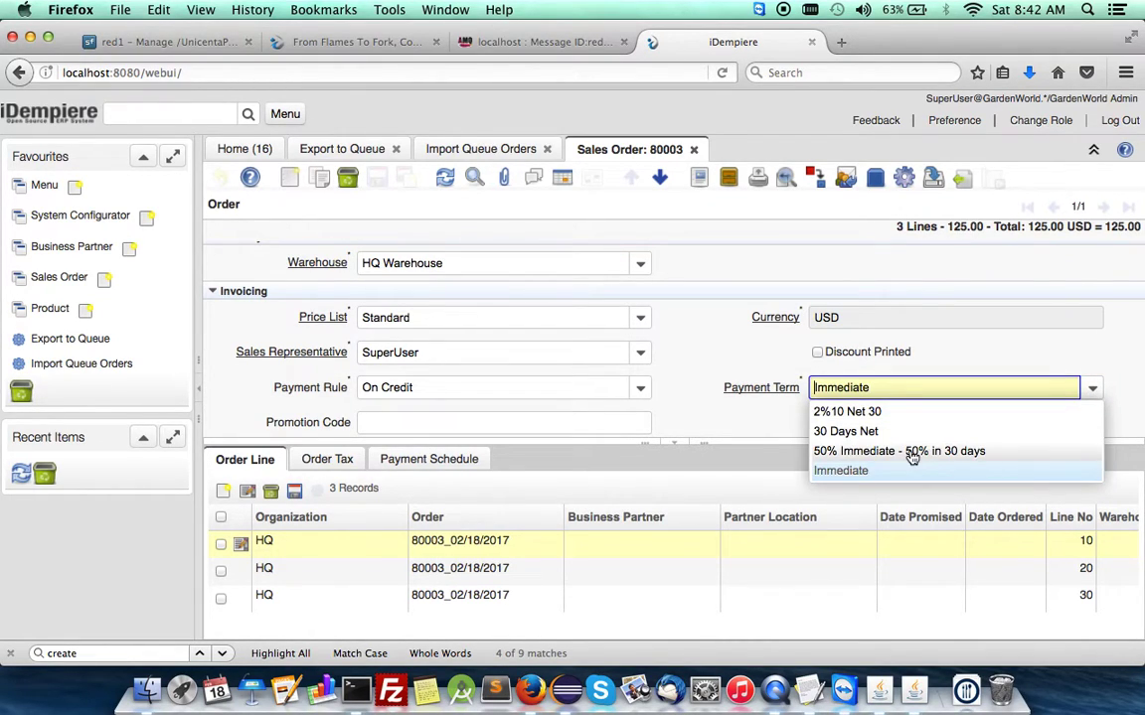
pyautogui.click(944, 453)
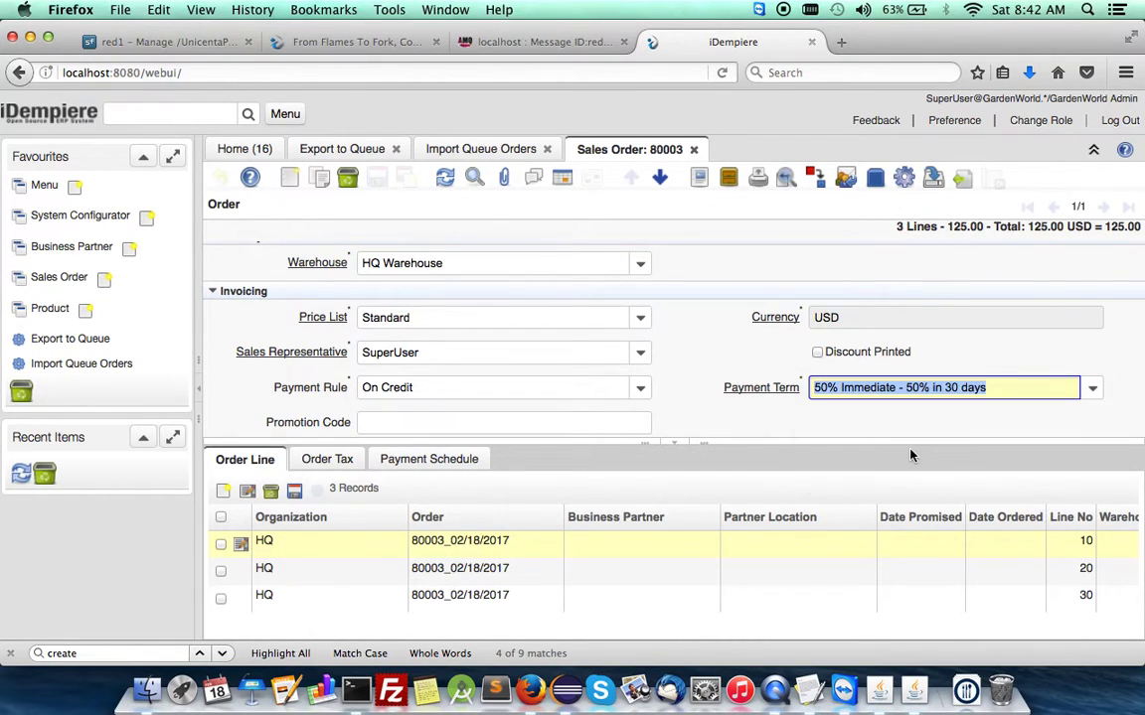
pyautogui.click(438, 461)
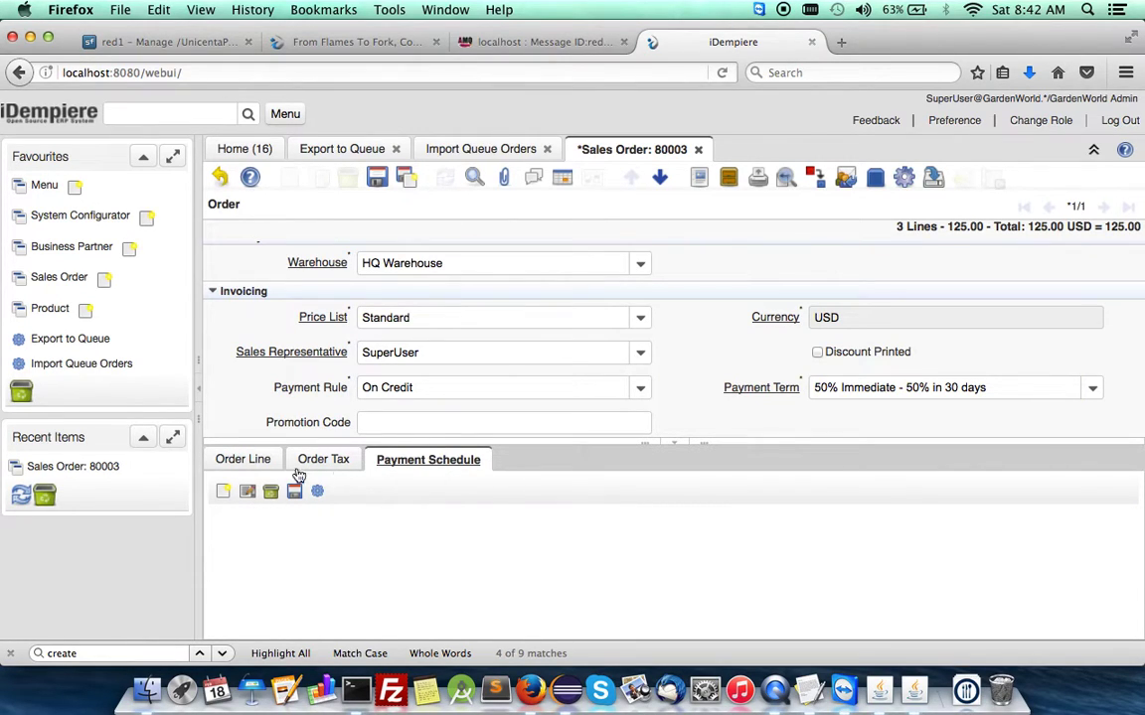
pyautogui.click(244, 460)
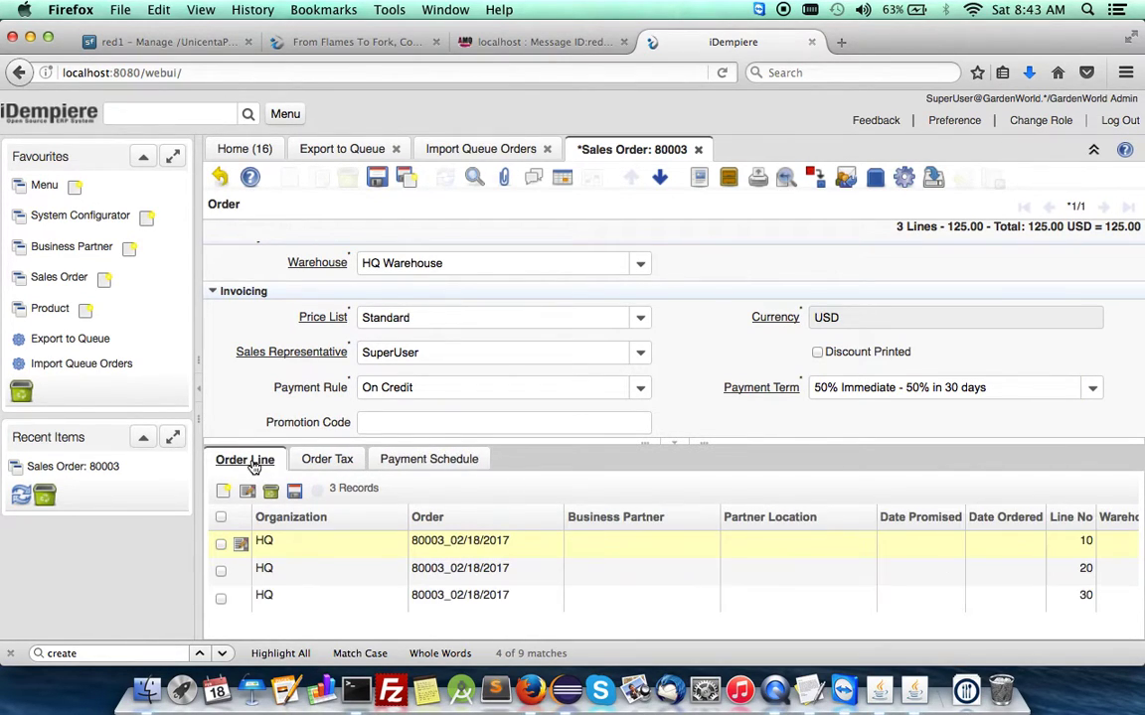
pyautogui.click(422, 460)
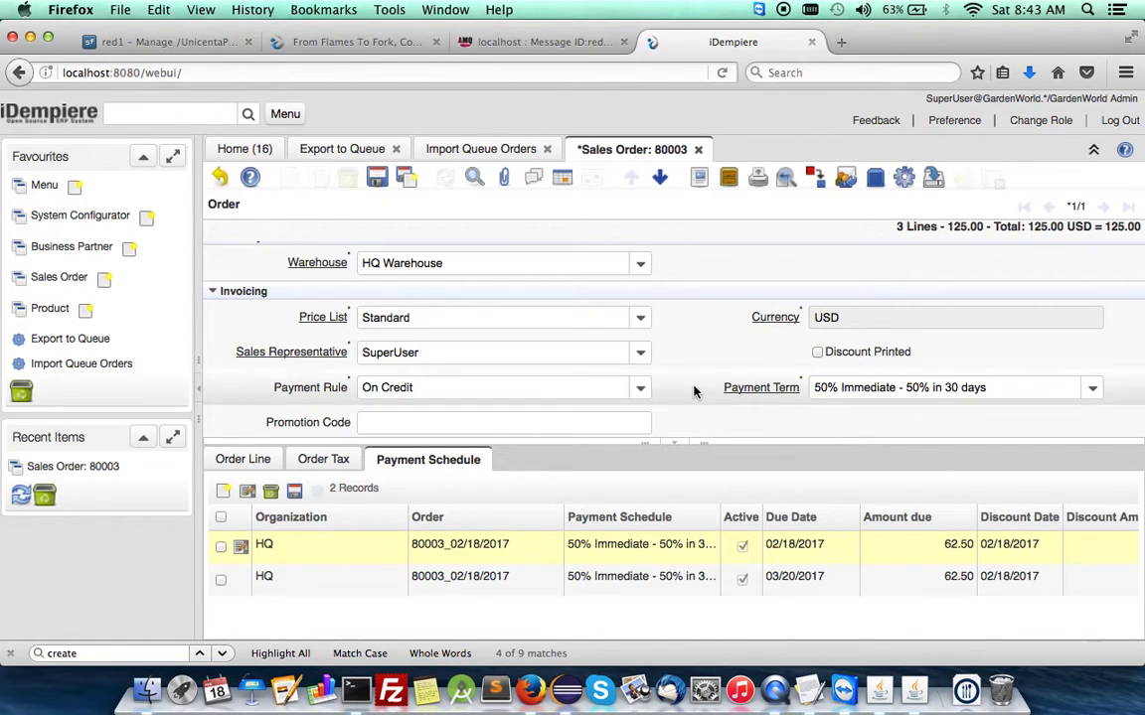
pyautogui.scroll(-5, 692, 398)
pyautogui.scroll(6, 692, 403)
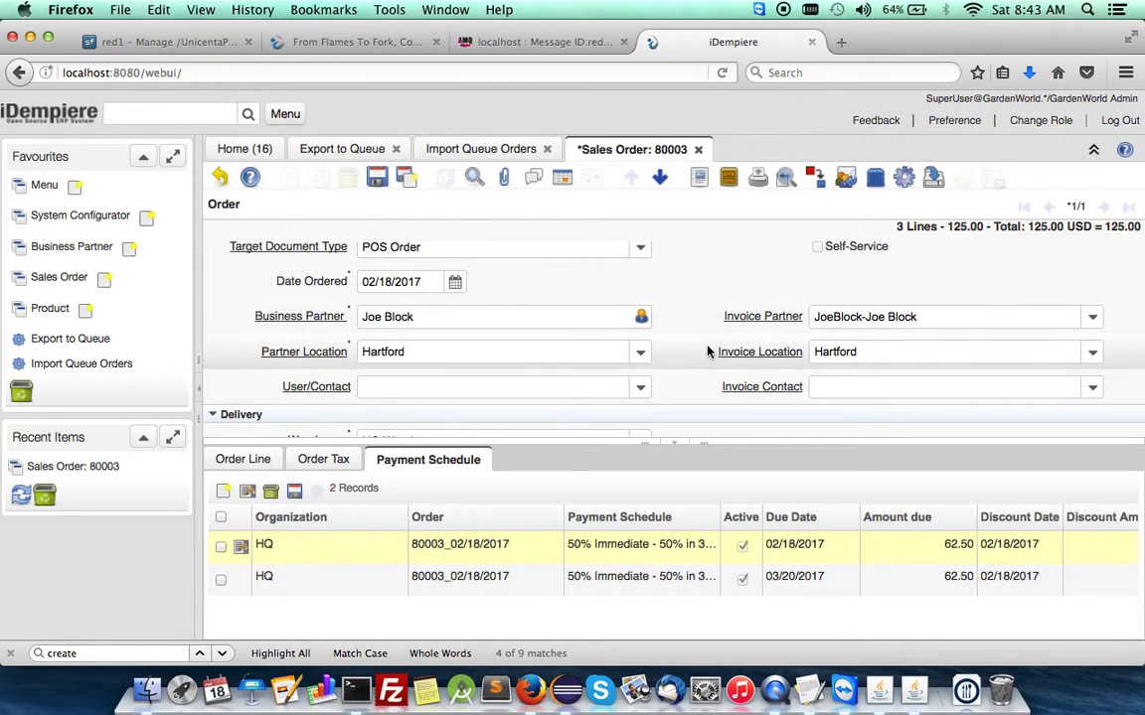
pyautogui.scroll(1, 694, 352)
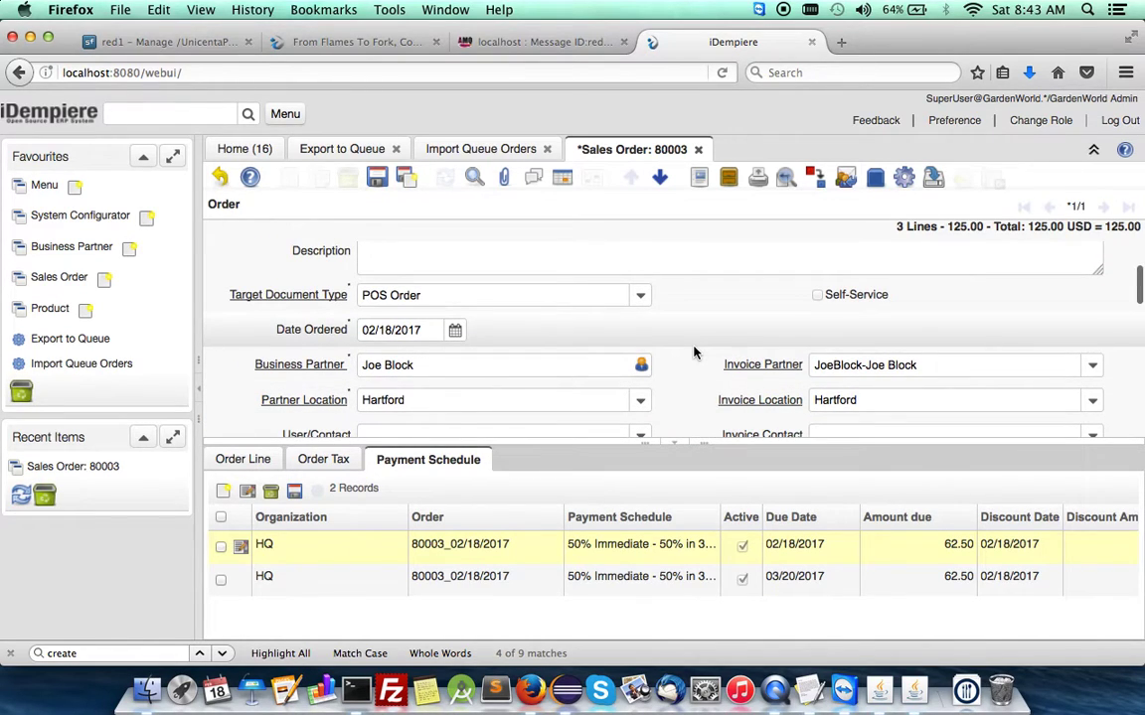
pyautogui.scroll(2, 694, 352)
pyautogui.scroll(-3, 695, 353)
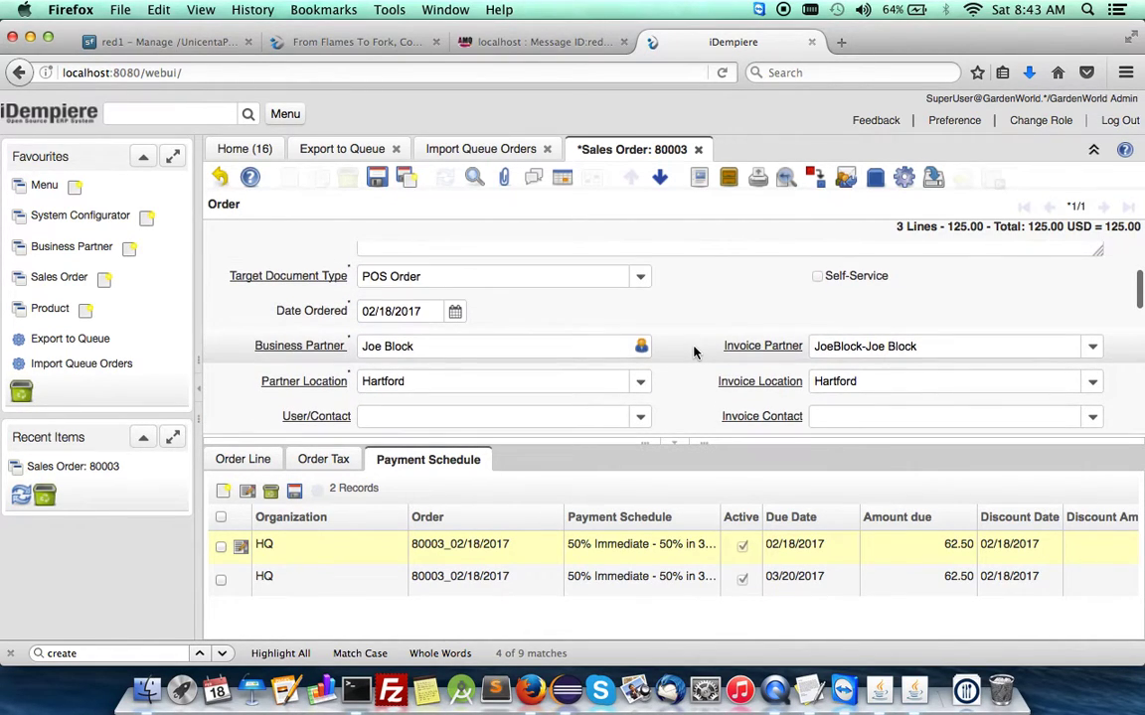
pyautogui.scroll(2, 694, 352)
# - Keep document type POS Order and complete order 80003, creating shipment 600004 and invoice 200003
pyautogui.click(640, 350)
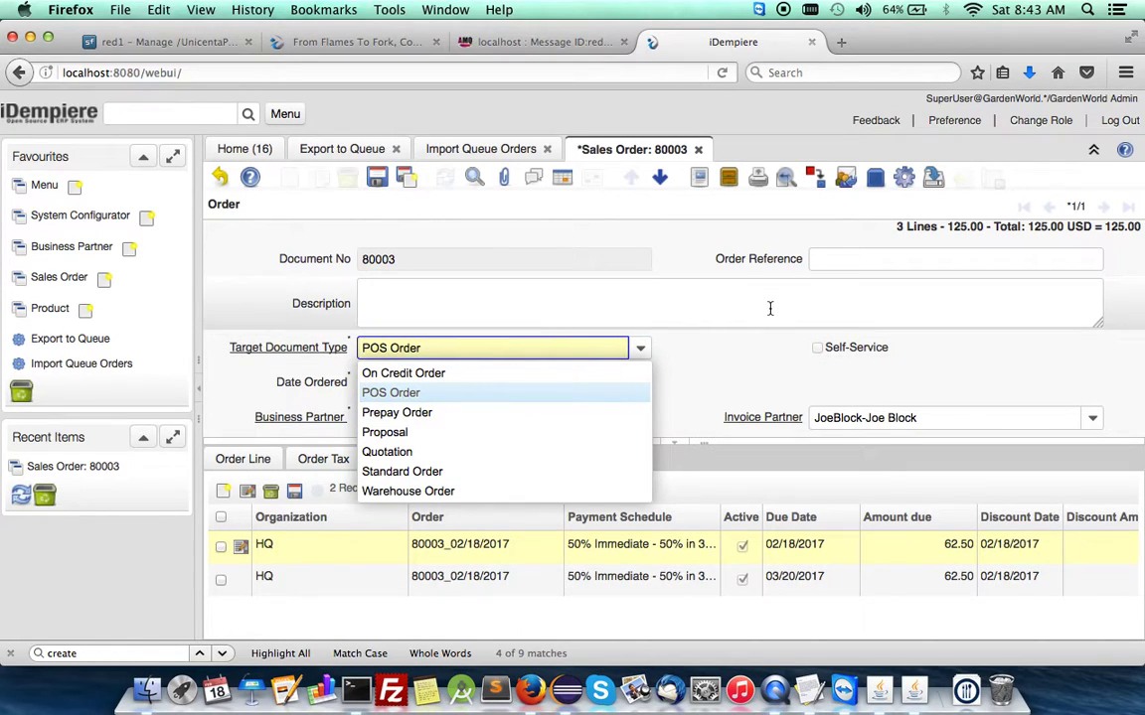
pyautogui.click(752, 332)
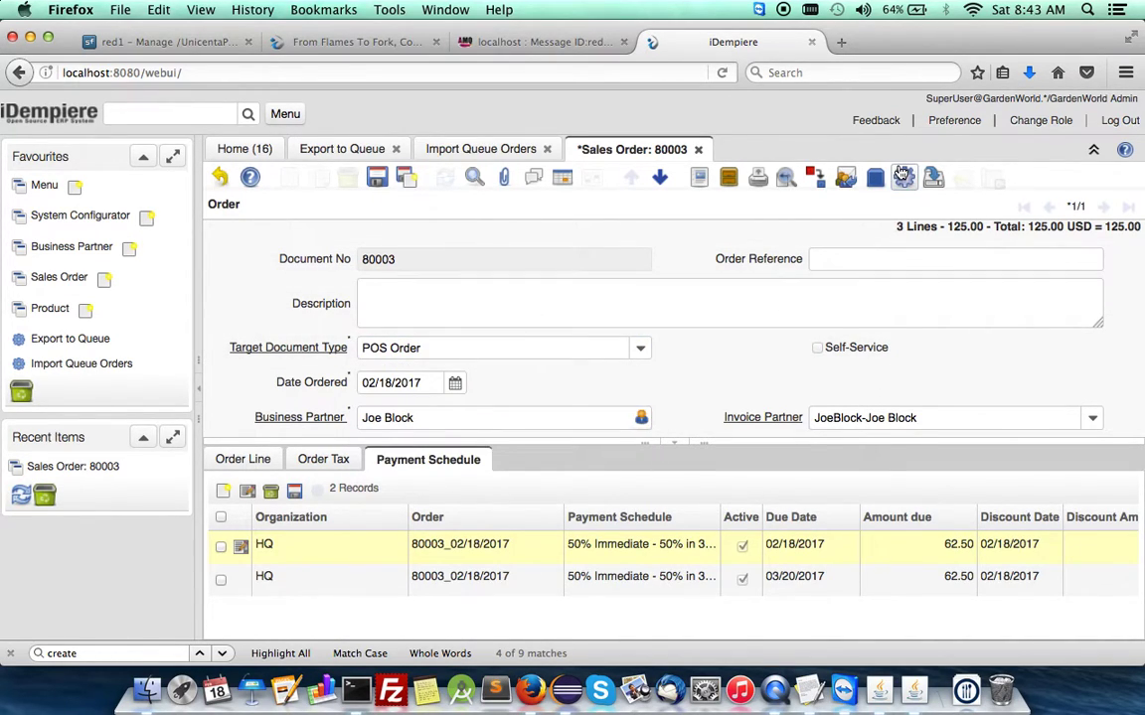
pyautogui.scroll(-10, 907, 333)
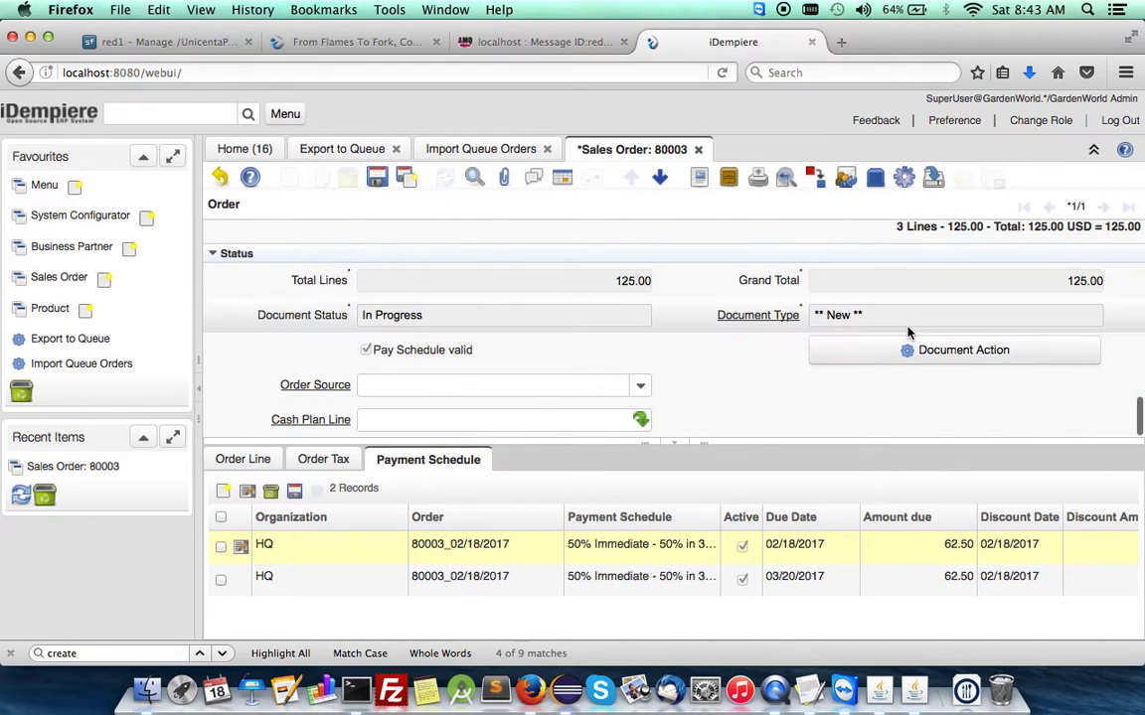
pyautogui.click(907, 353)
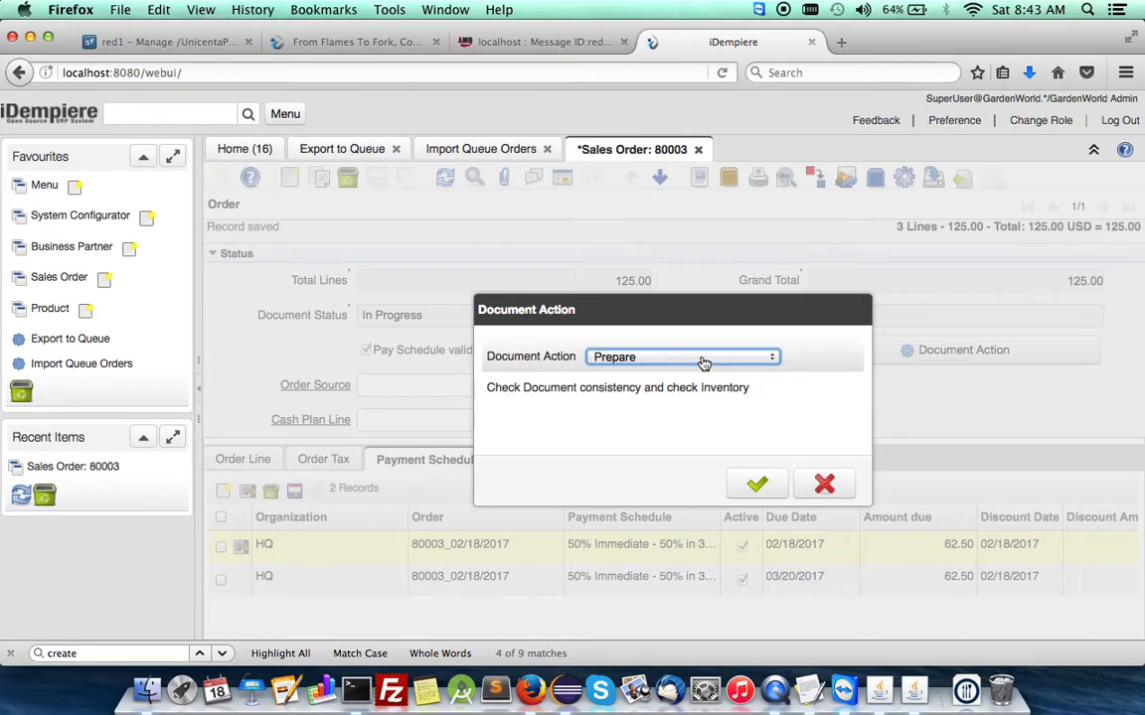
pyautogui.click(702, 364)
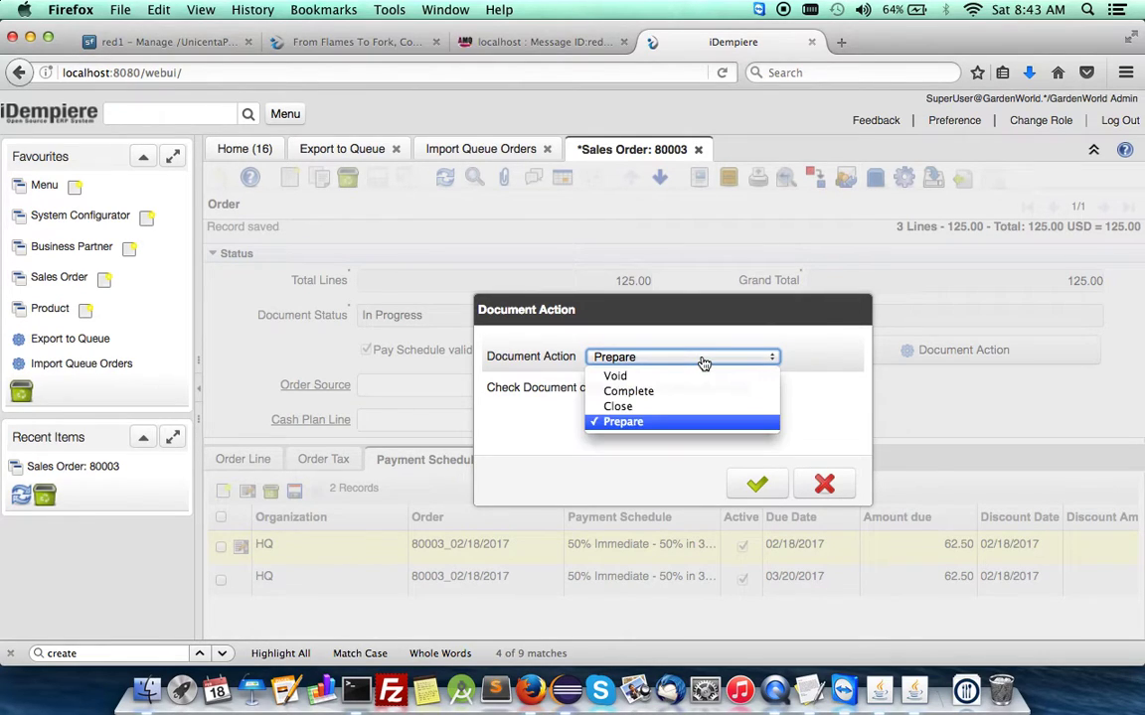
pyautogui.click(656, 392)
pyautogui.click(757, 487)
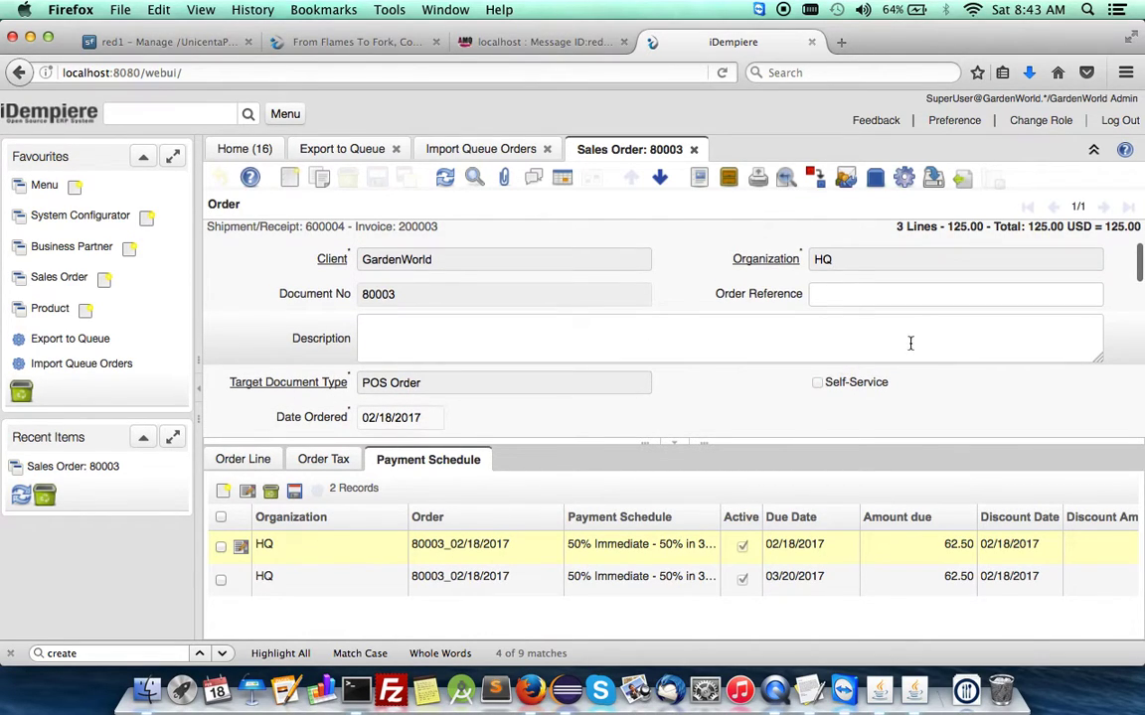
# - Check the order's processes and linked shipment and invoice, and launch the Product Info lookup
pyautogui.scroll(-5, 932, 352)
pyautogui.scroll(5, 933, 352)
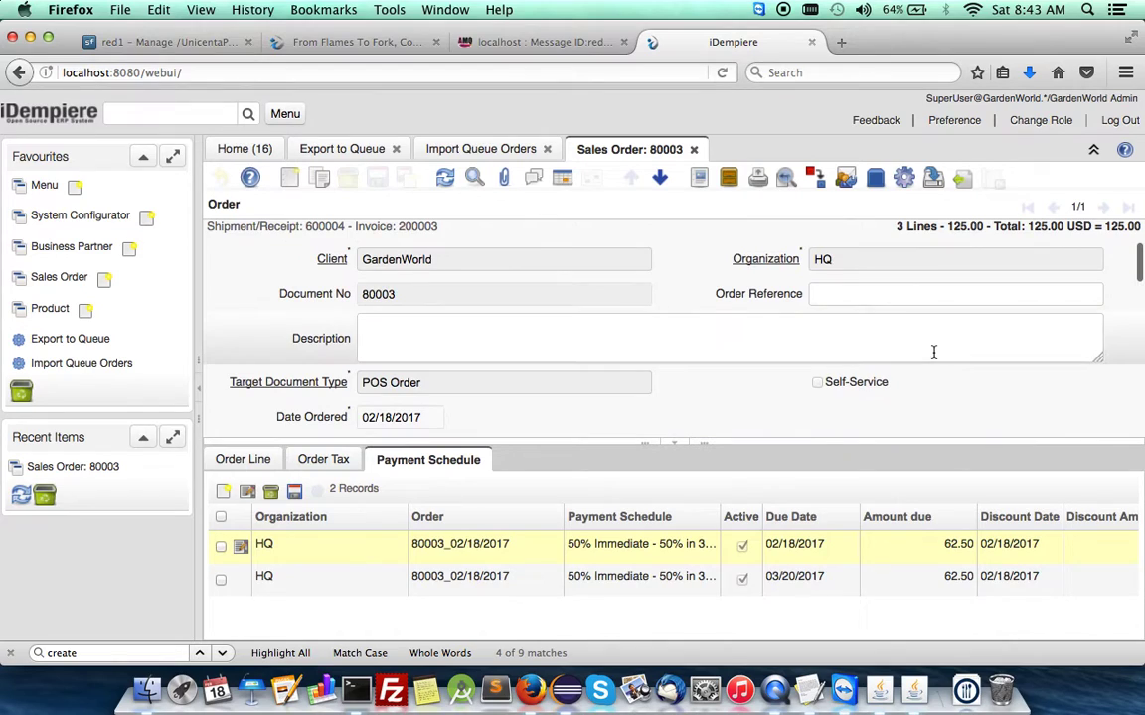
pyautogui.scroll(-3, 933, 352)
pyautogui.scroll(3, 933, 351)
pyautogui.scroll(-5, 933, 352)
pyautogui.scroll(5, 933, 352)
pyautogui.click(904, 185)
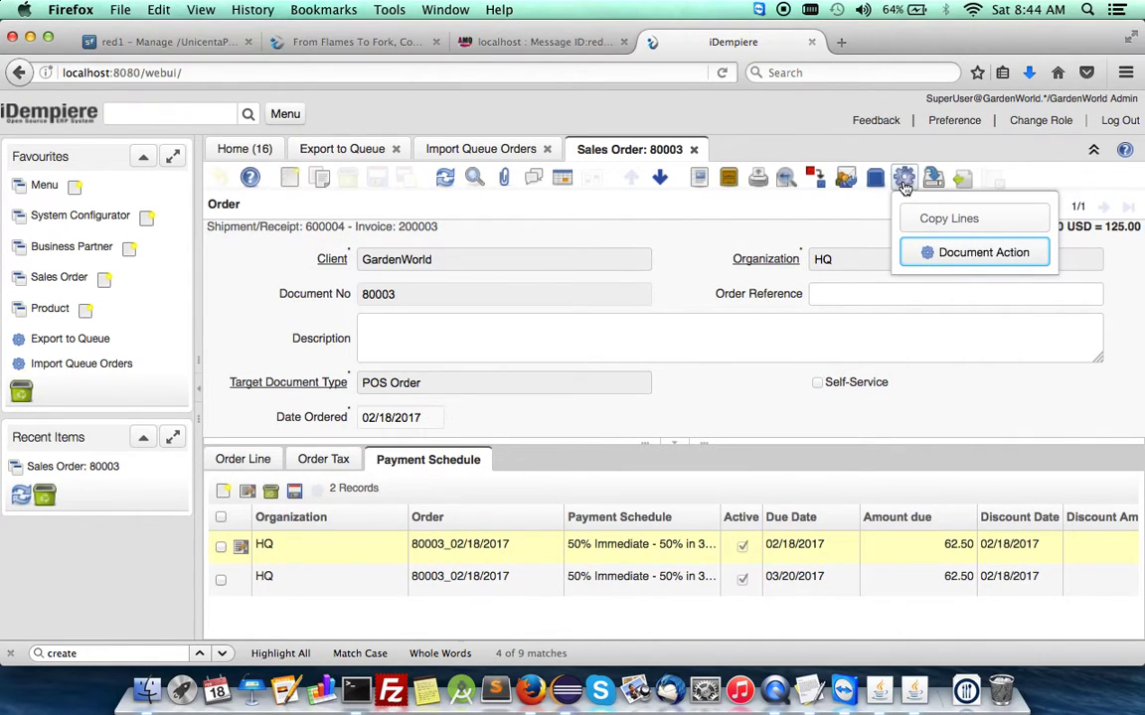
pyautogui.click(785, 179)
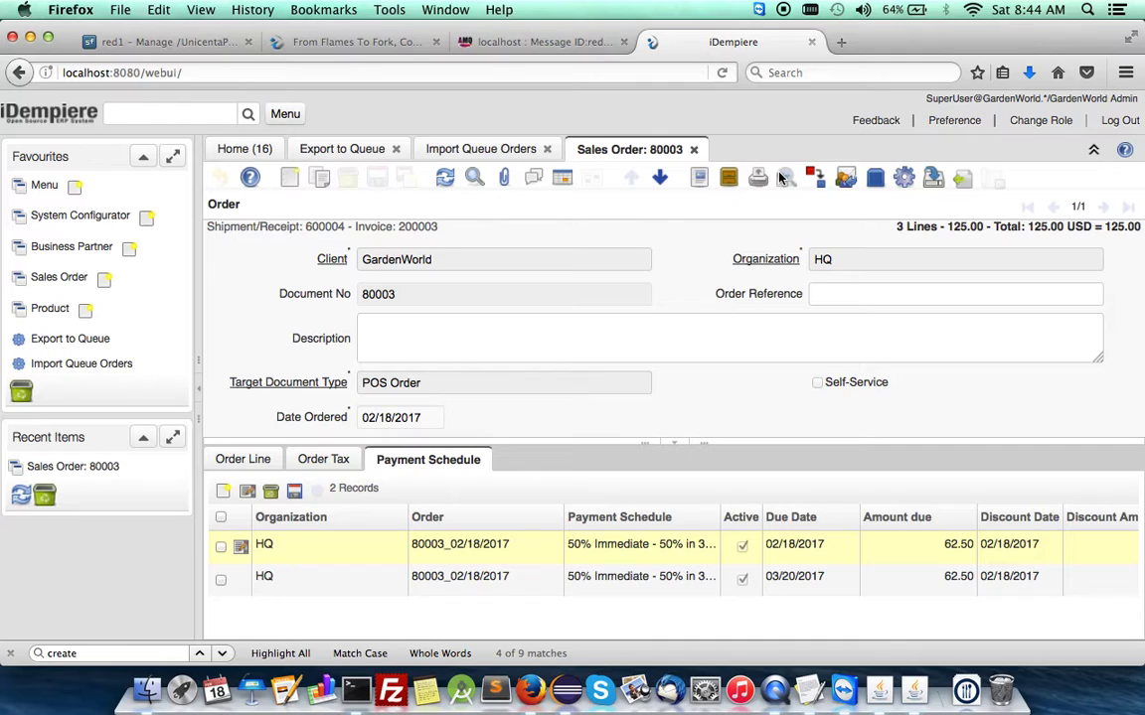
pyautogui.click(690, 230)
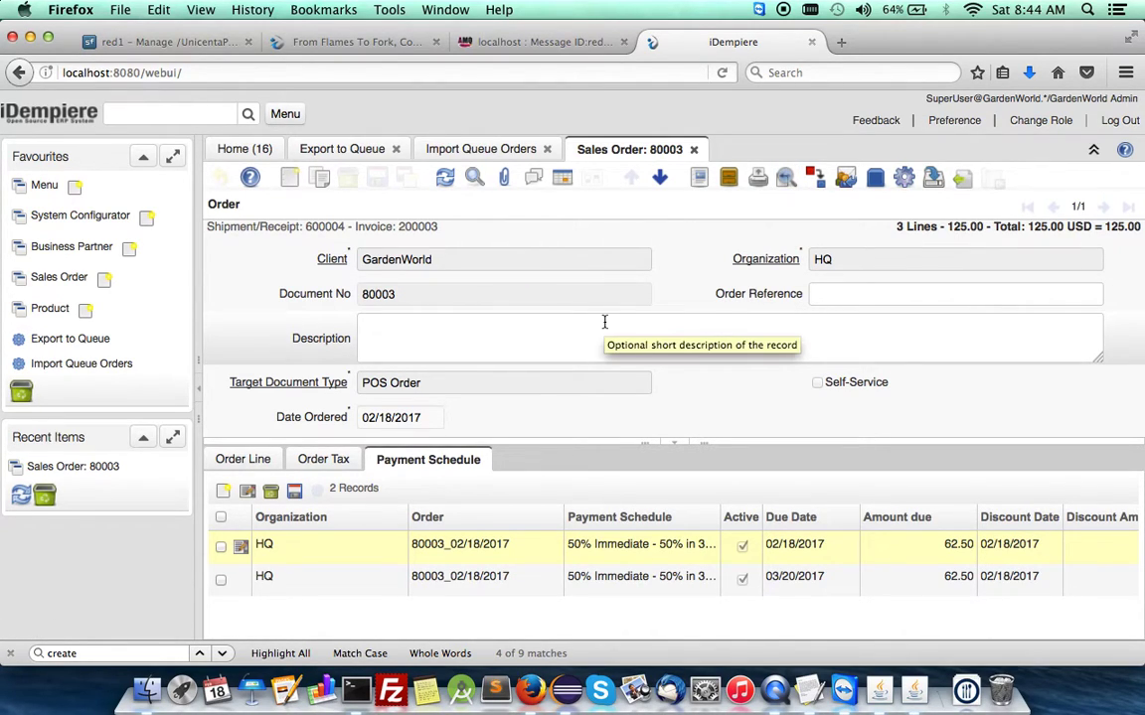
pyautogui.click(784, 177)
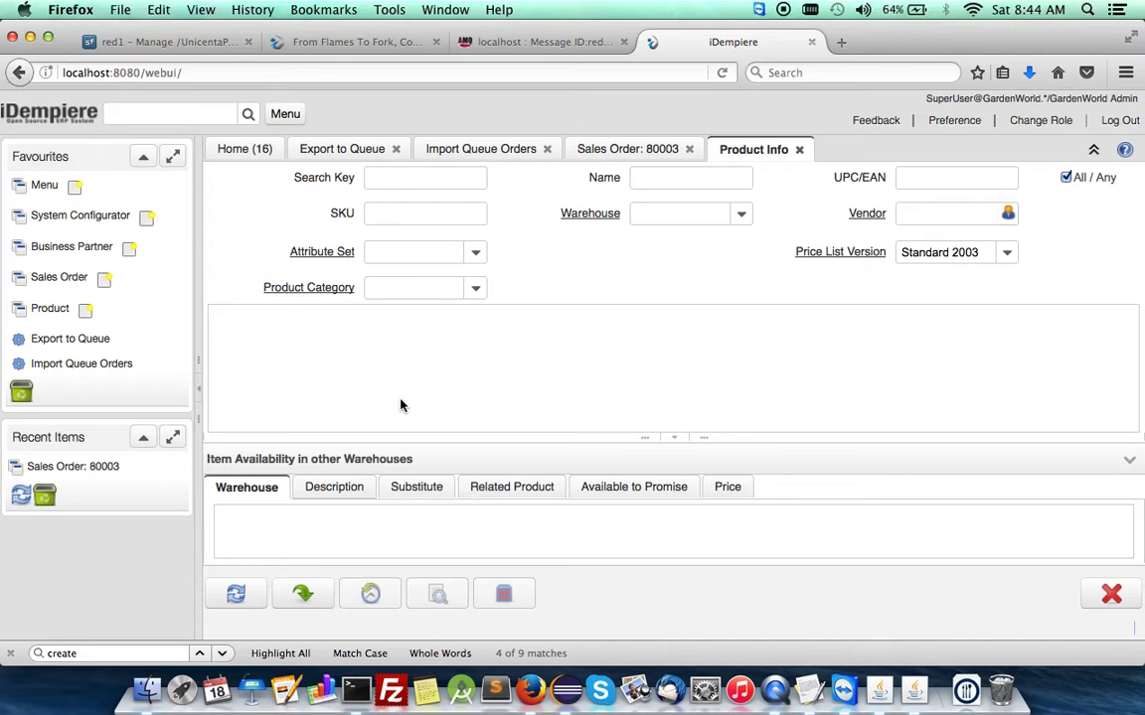
# - List the 27 products and show Hoe 4 ft's 20.00 available at HQ Warehouse
pyautogui.click(235, 593)
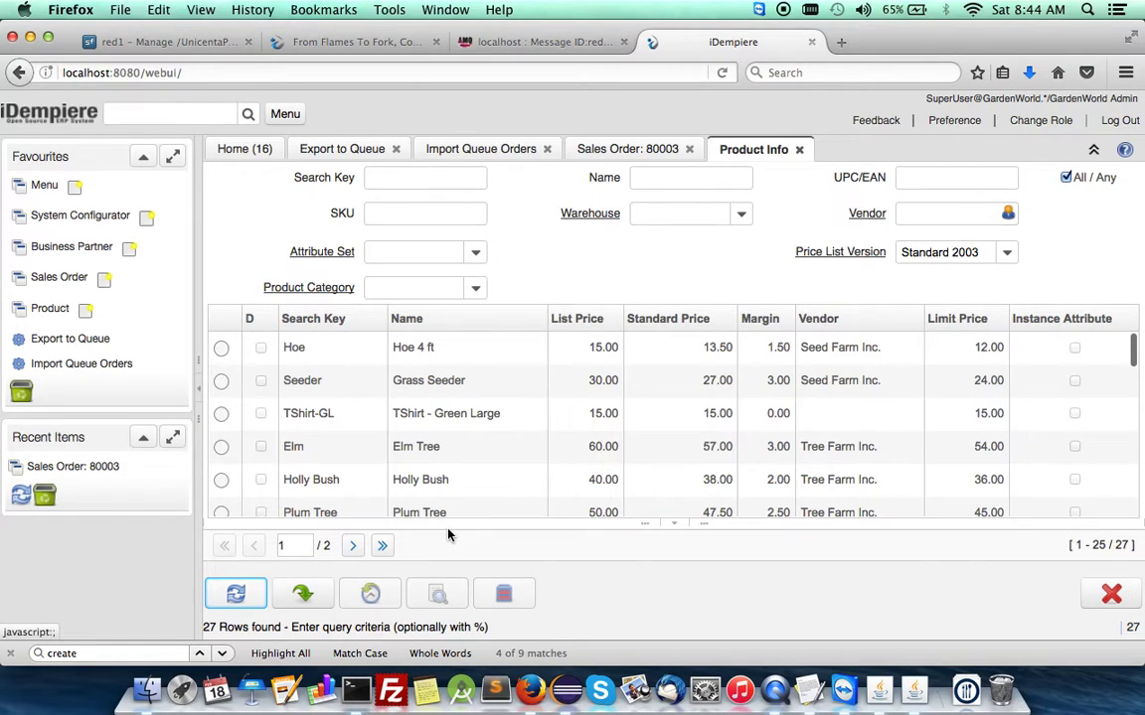
pyautogui.click(741, 214)
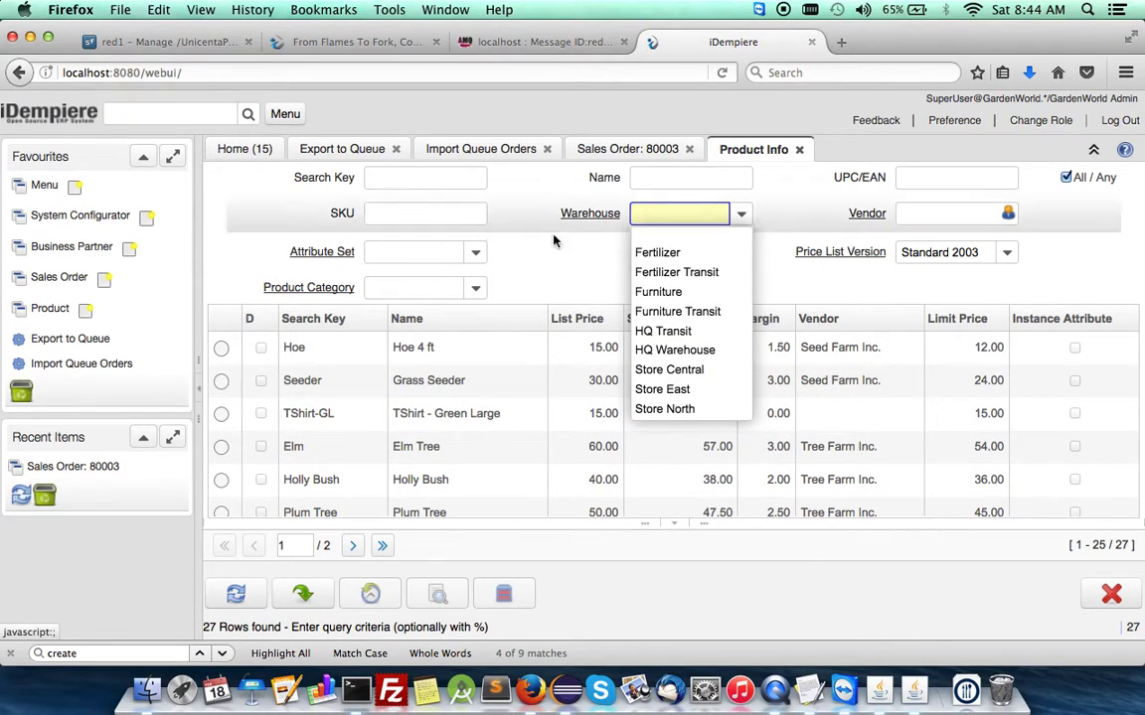
pyautogui.click(298, 355)
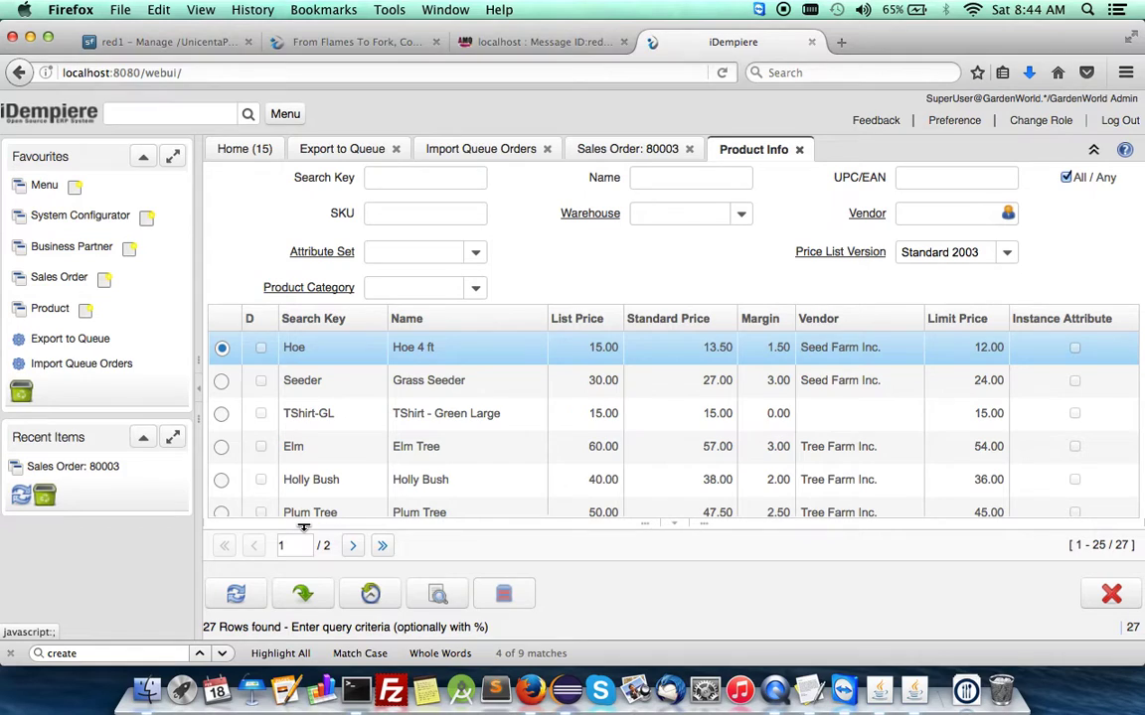
pyautogui.moveTo(303, 524); pyautogui.dragTo(286, 340)
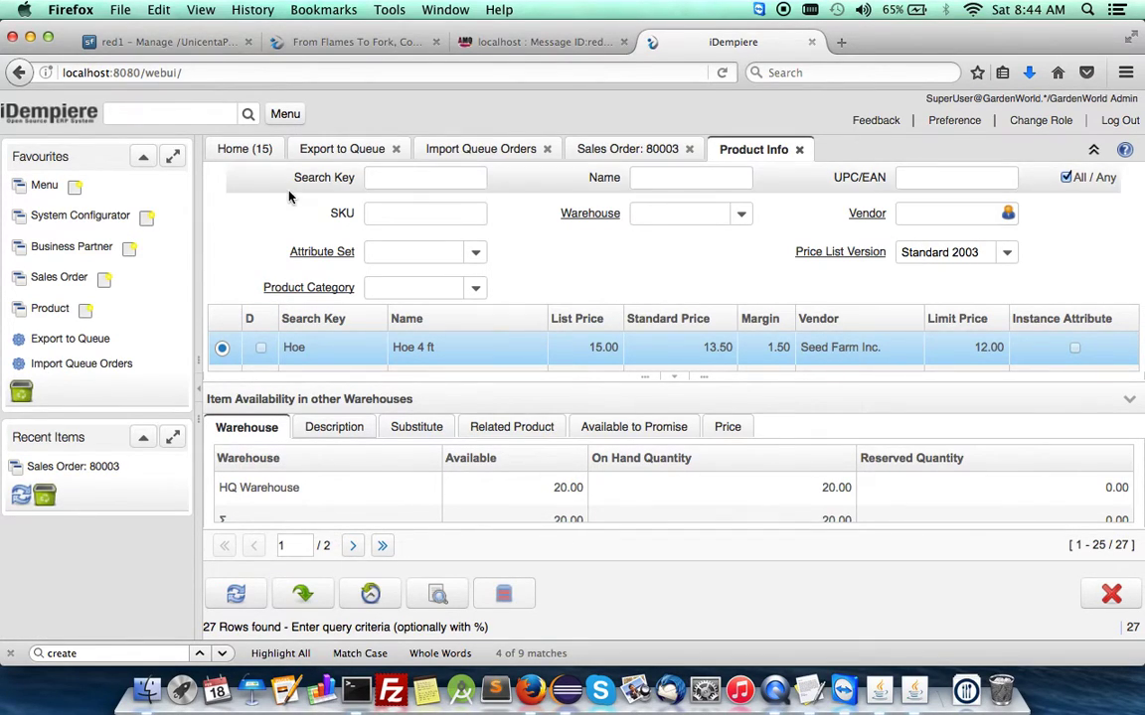
pyautogui.press('super+0')
pyautogui.press('super+minus')
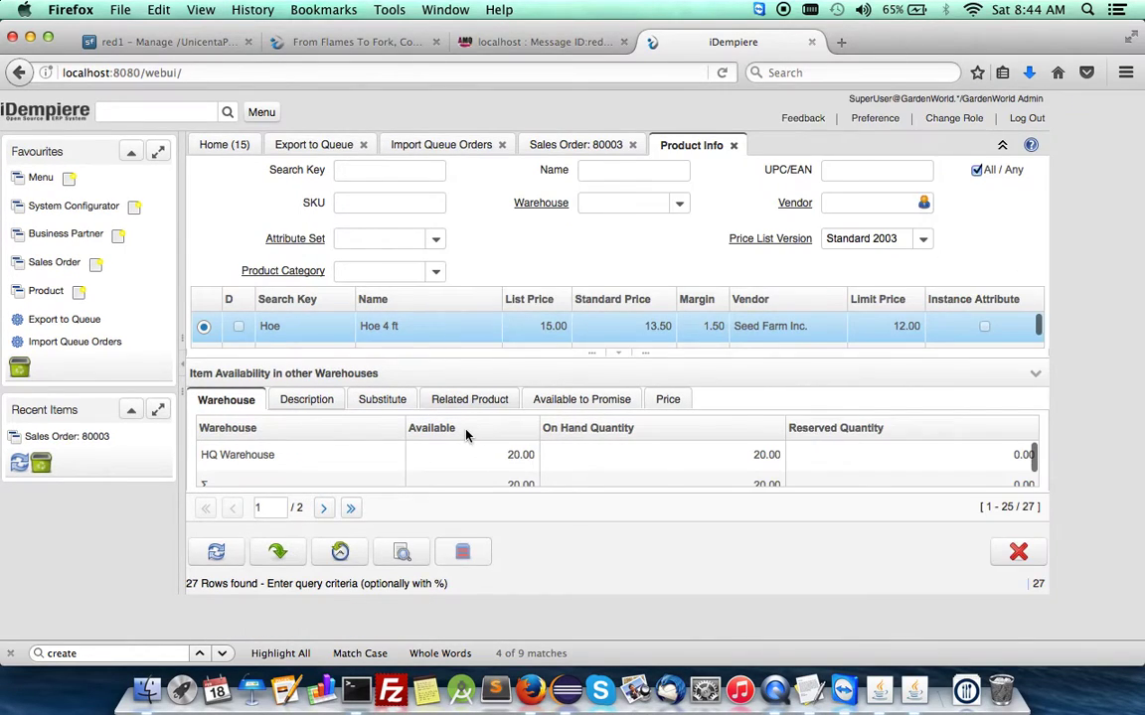
pyautogui.scroll(-1, 438, 508)
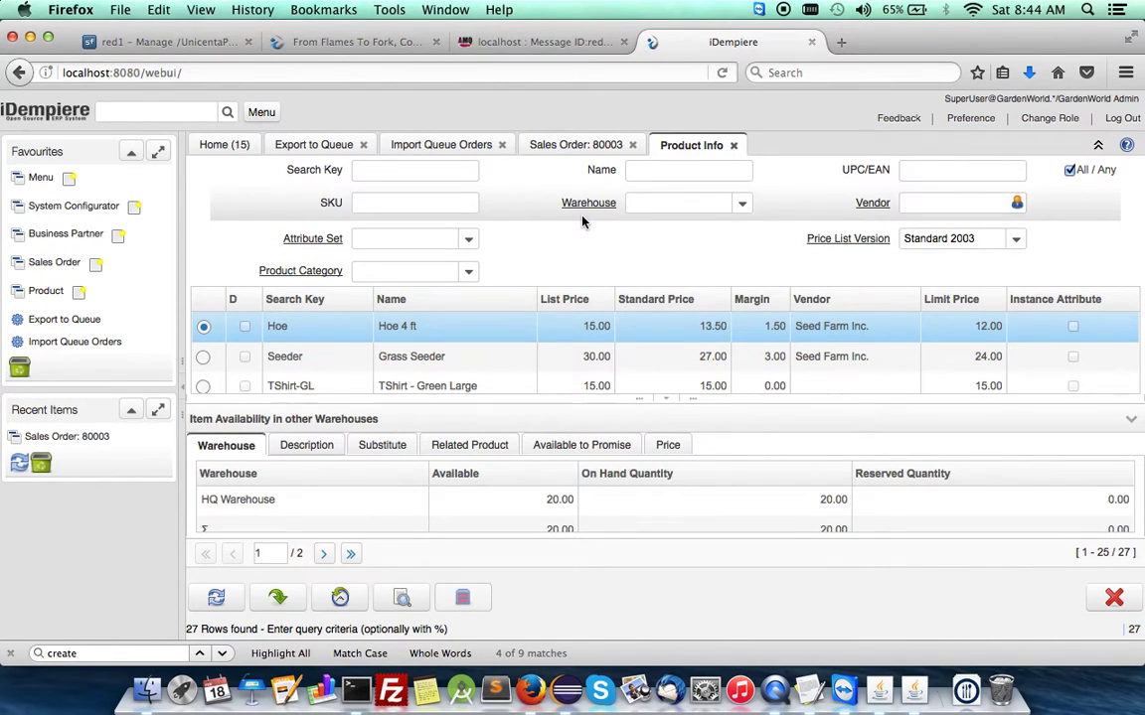
# - In uniCenta oPOS, ring up Grass Seeder, Hoe 4 ft and Rose Bush at Table 1
pyautogui.click(916, 688)
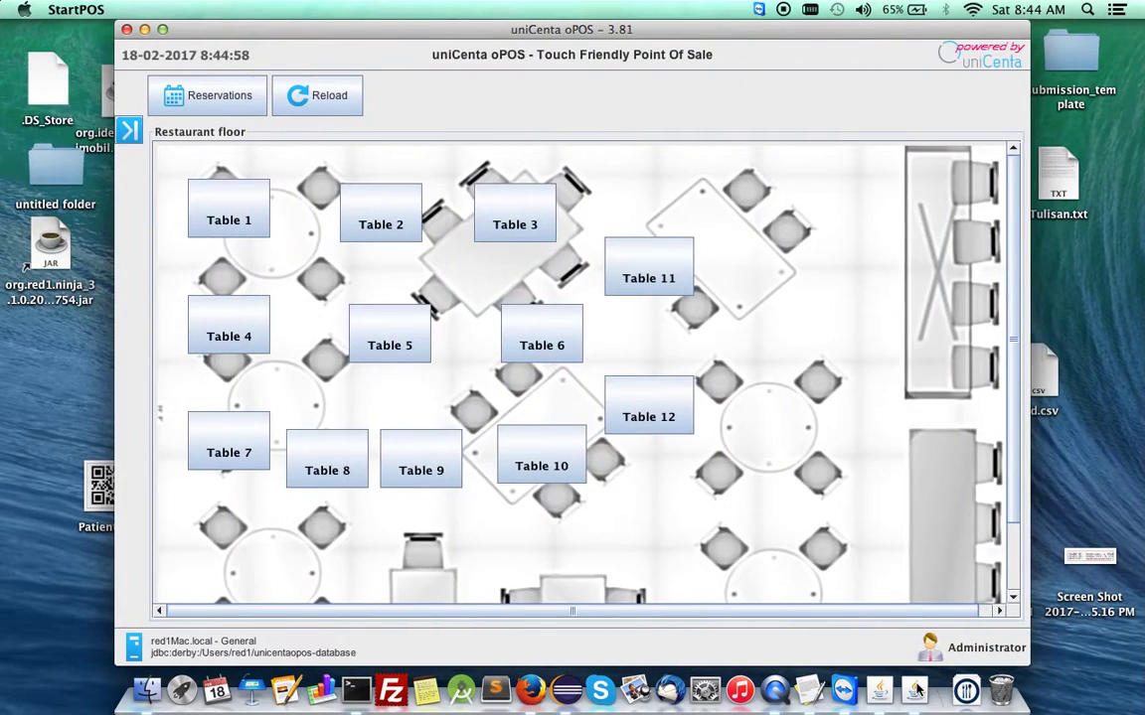
pyautogui.click(229, 219)
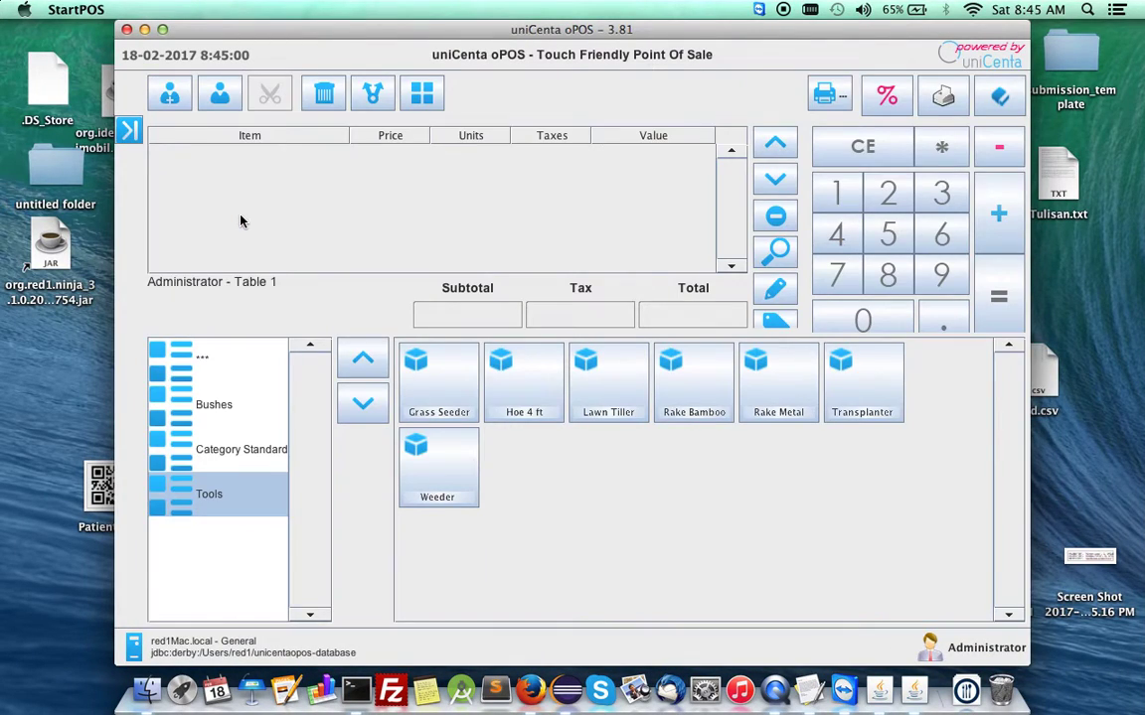
pyautogui.click(444, 407)
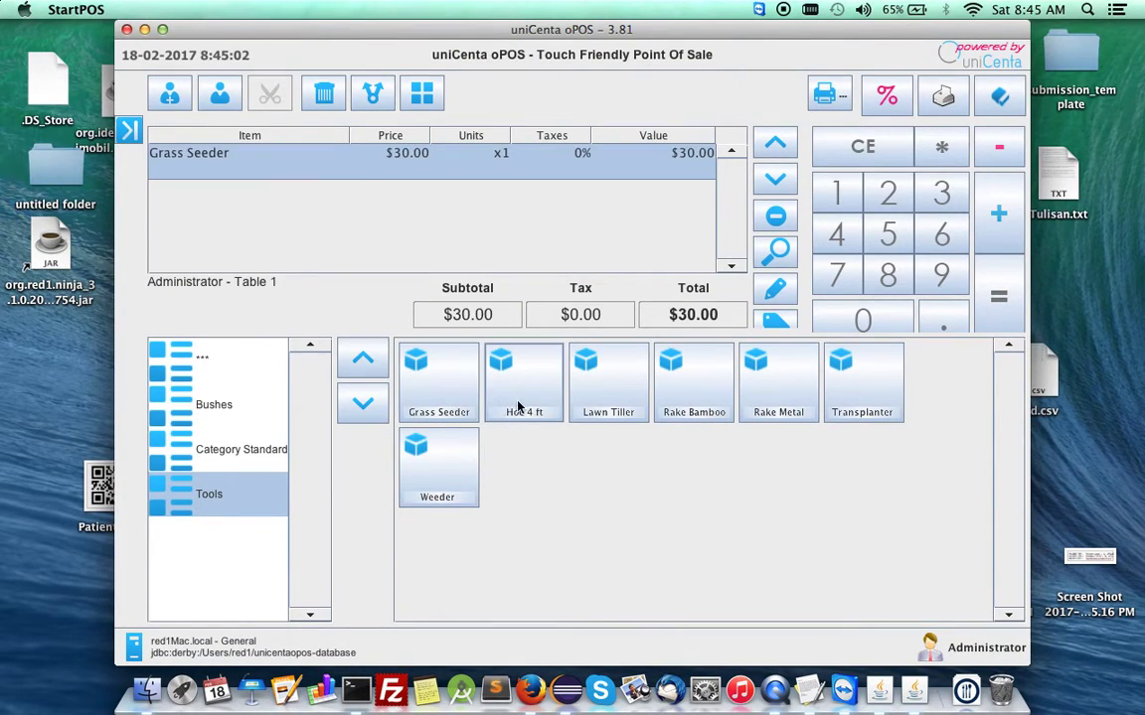
pyautogui.click(529, 402)
pyautogui.click(215, 408)
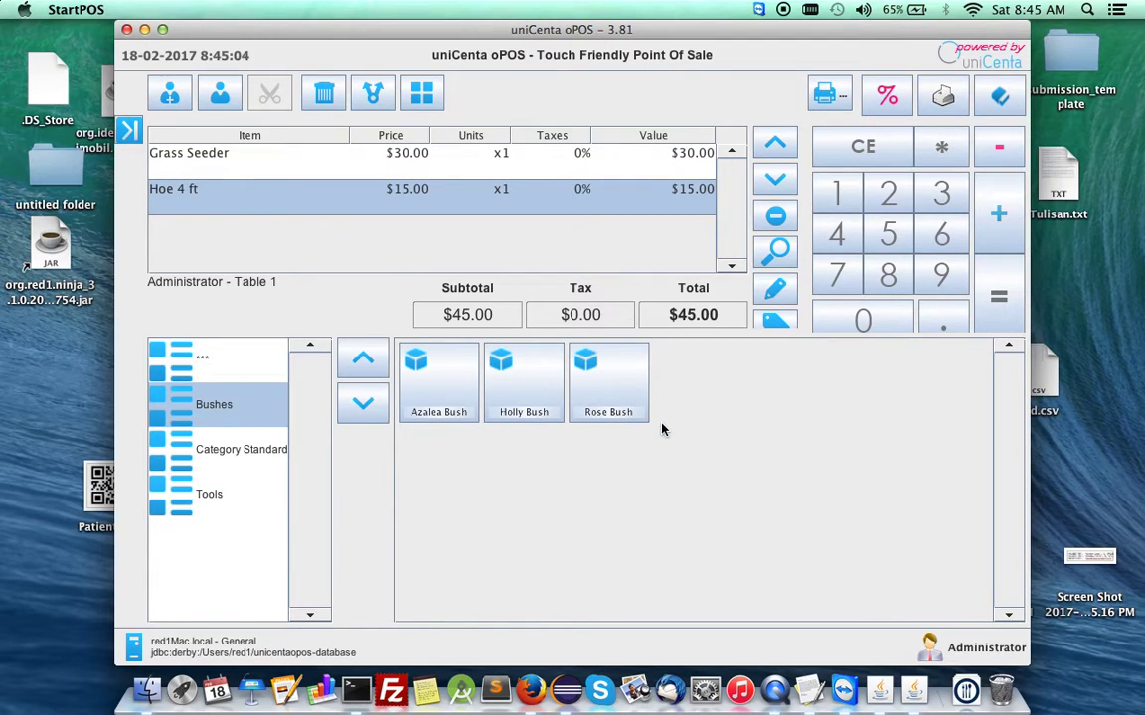
pyautogui.click(624, 407)
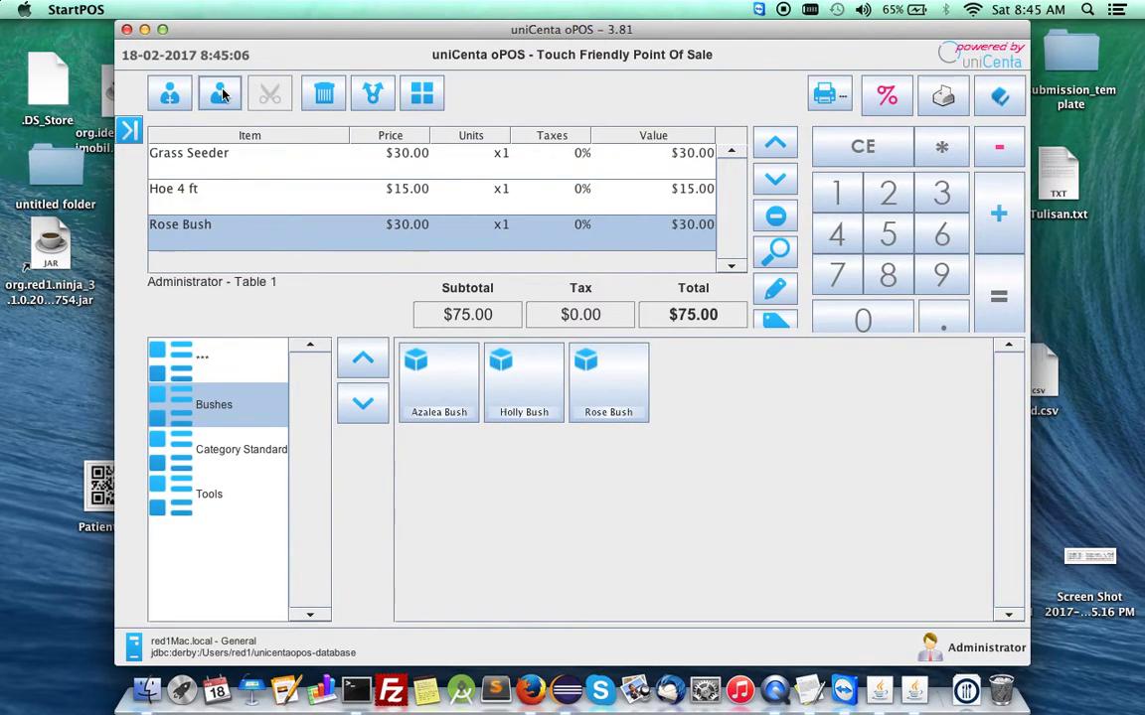
# - Take $100 cash for the $75.00 ticket and dismiss the $25.00 change notice
pyautogui.click(991, 266)
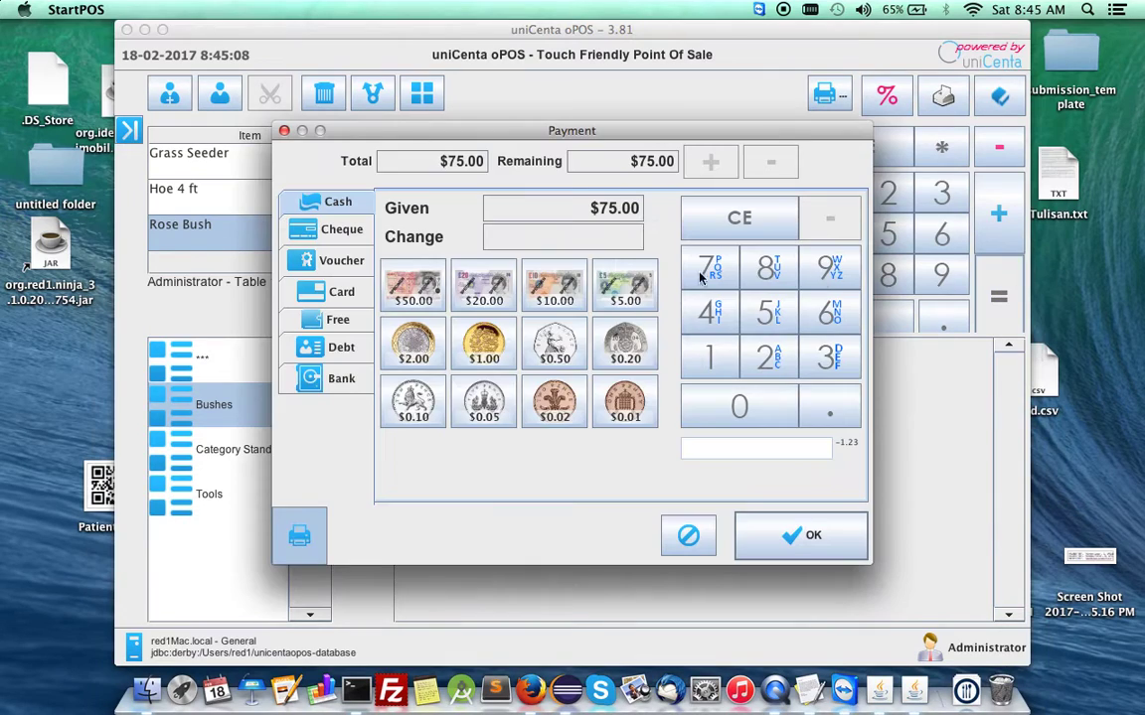
pyautogui.click(407, 290)
pyautogui.click(407, 290)
pyautogui.click(805, 537)
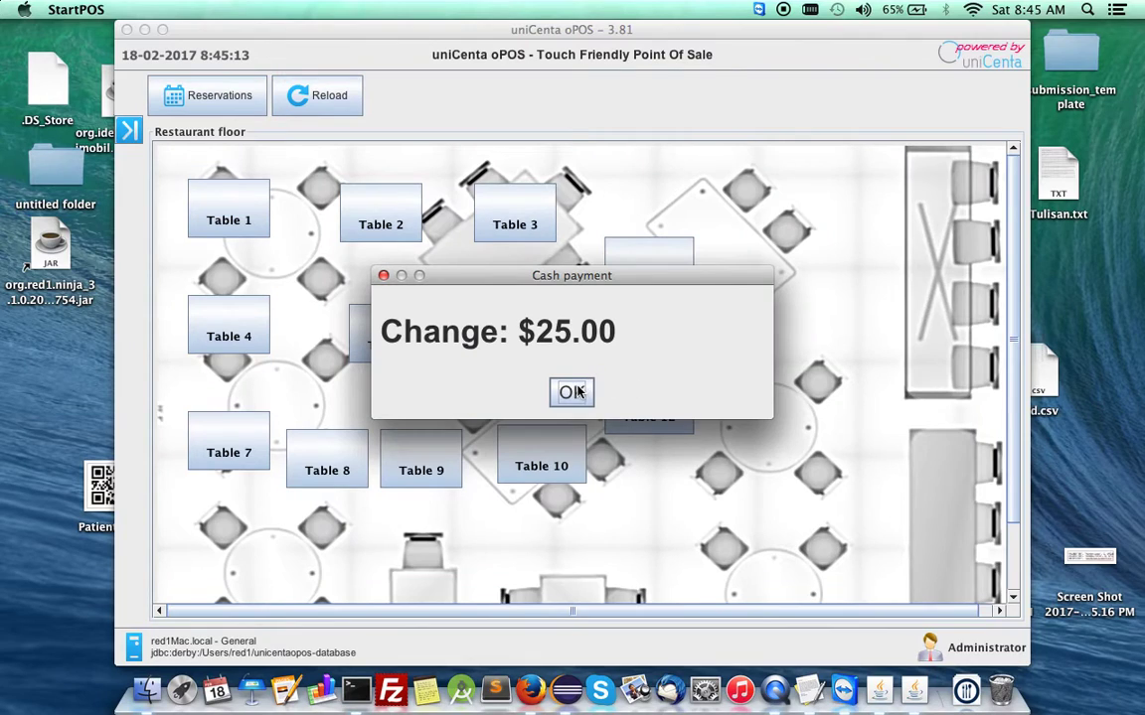
pyautogui.click(574, 392)
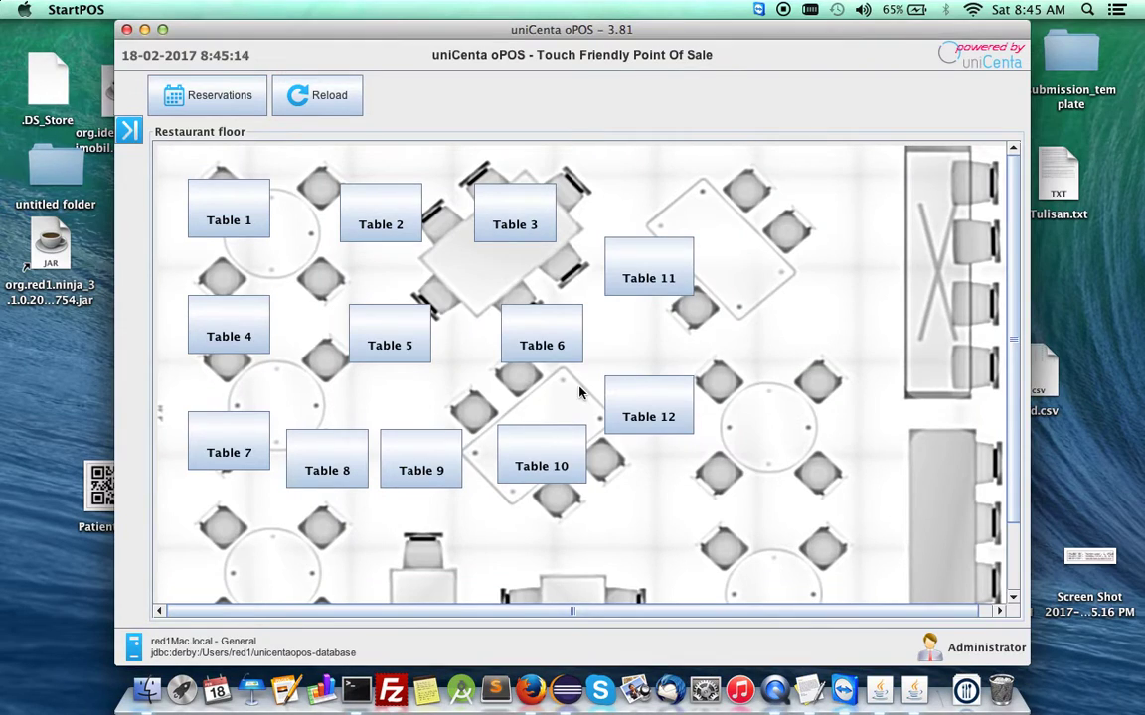
pyautogui.click(130, 130)
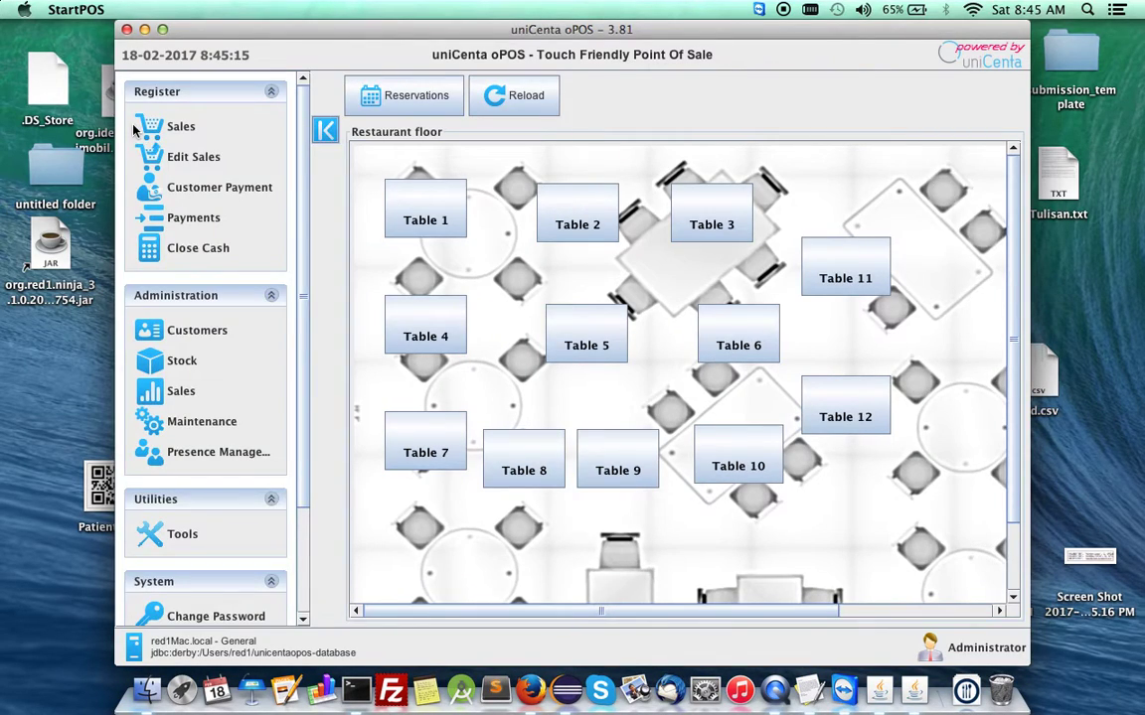
pyautogui.click(171, 358)
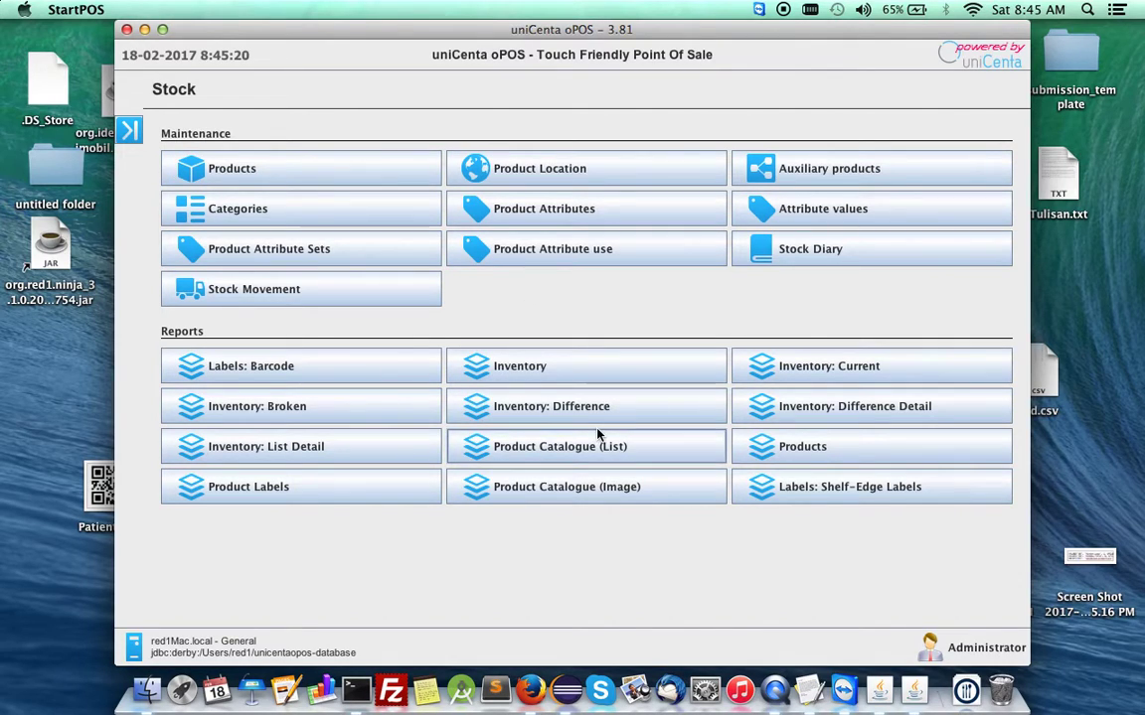
pyautogui.click(259, 171)
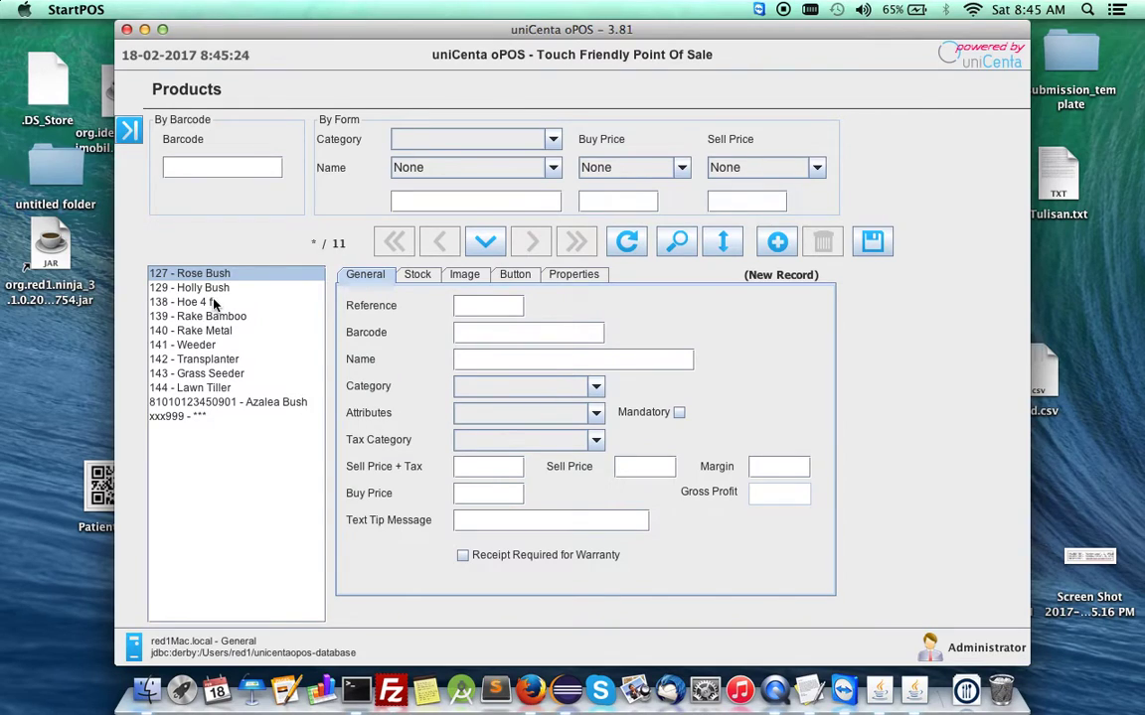
pyautogui.click(216, 301)
pyautogui.click(204, 316)
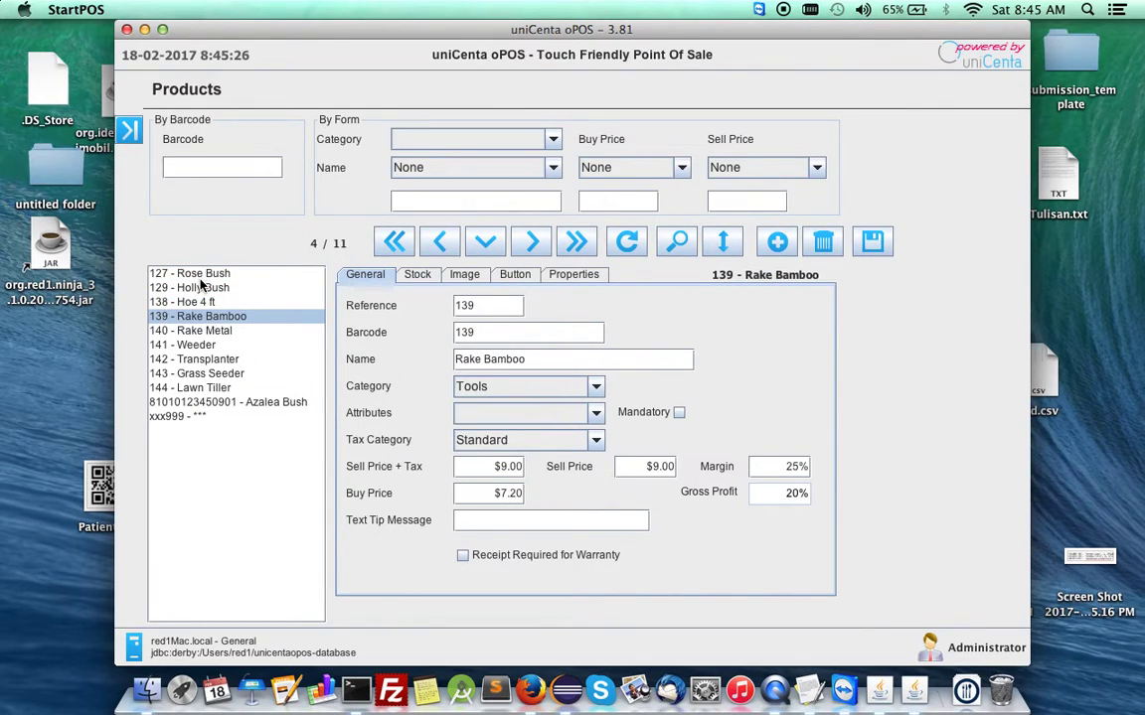
pyautogui.click(199, 275)
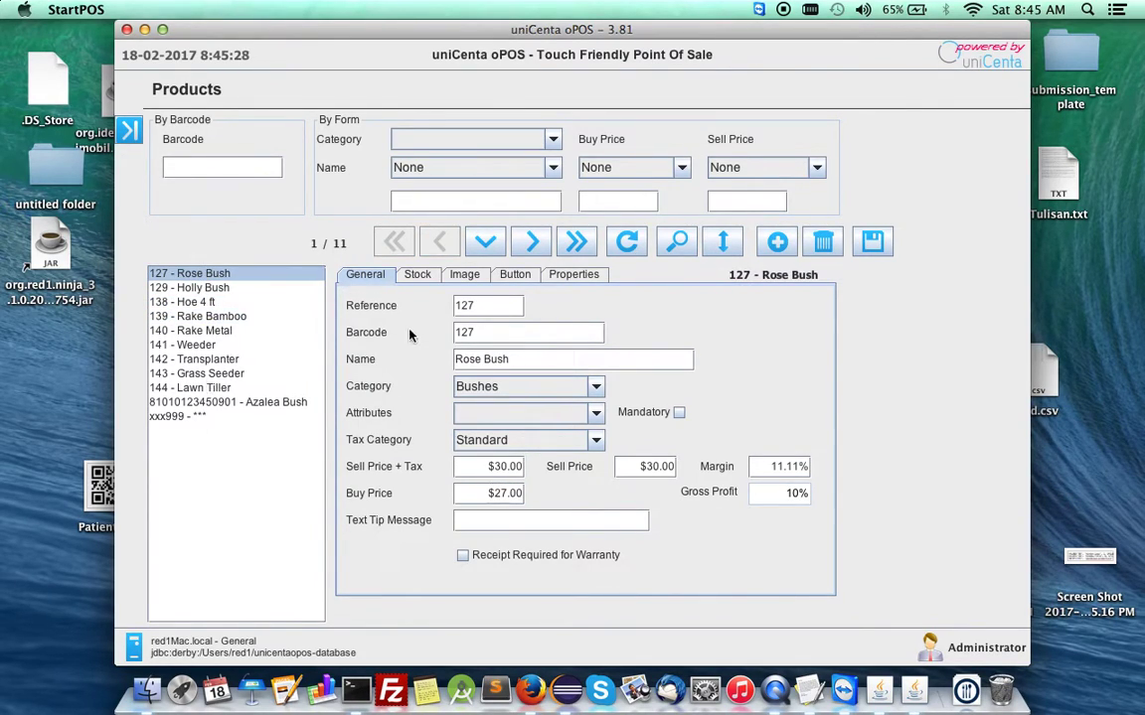
pyautogui.click(416, 275)
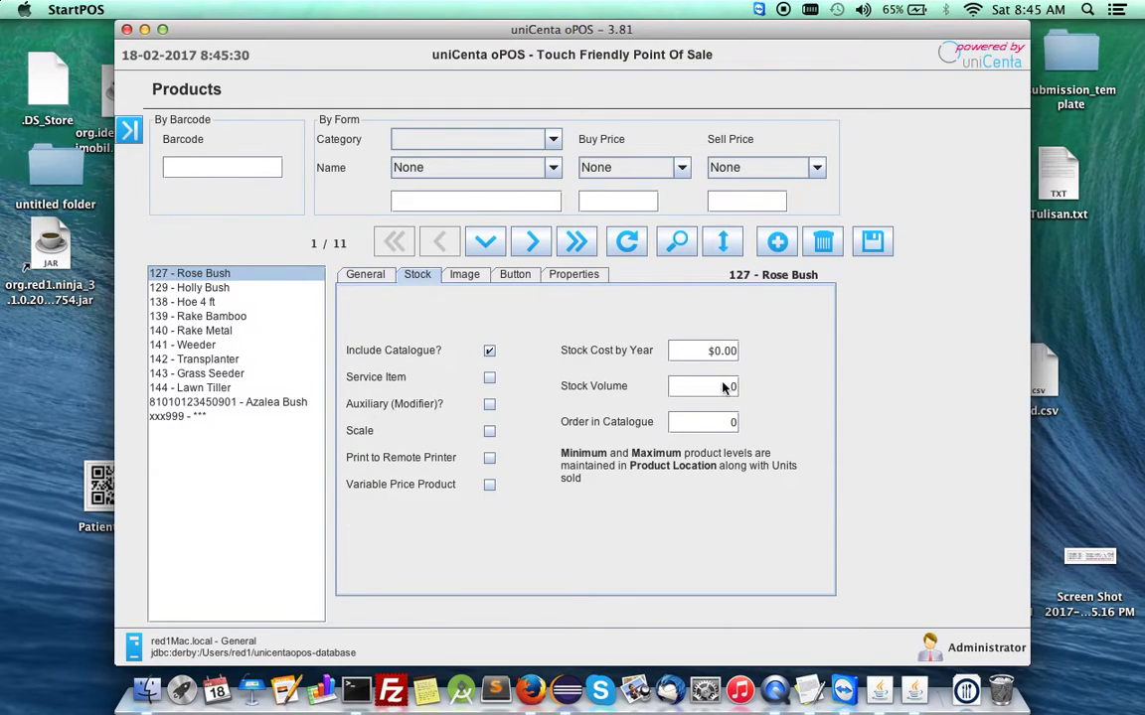
pyautogui.click(163, 318)
pyautogui.click(182, 359)
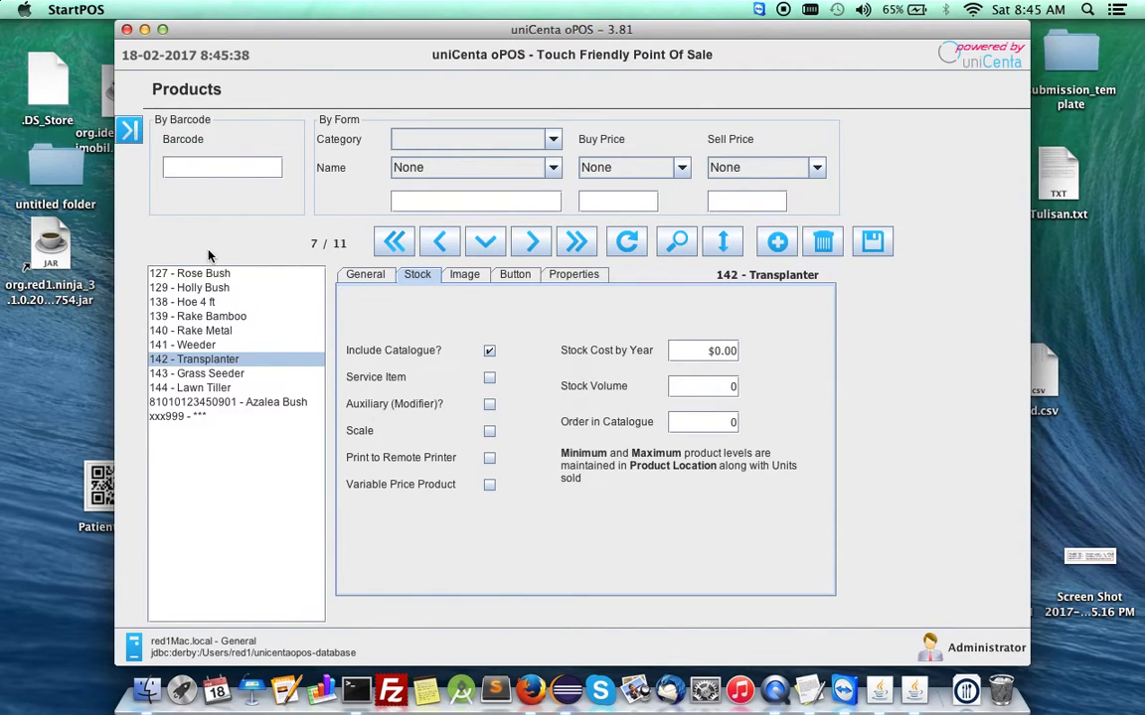
pyautogui.click(131, 135)
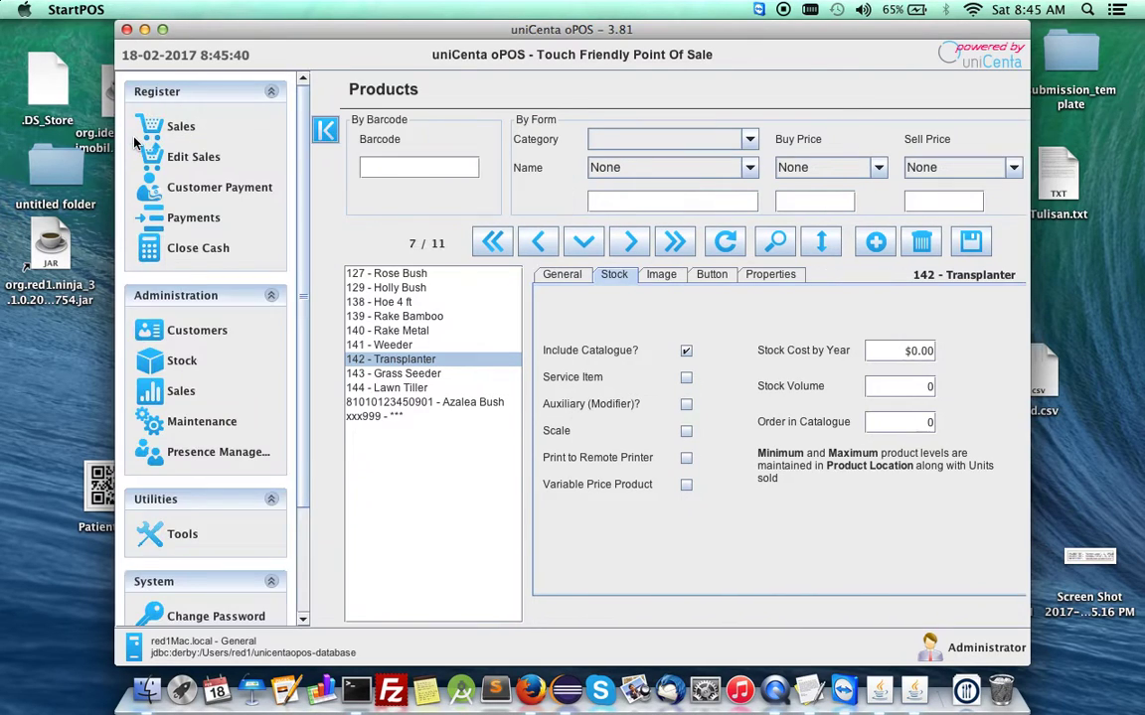
pyautogui.click(171, 126)
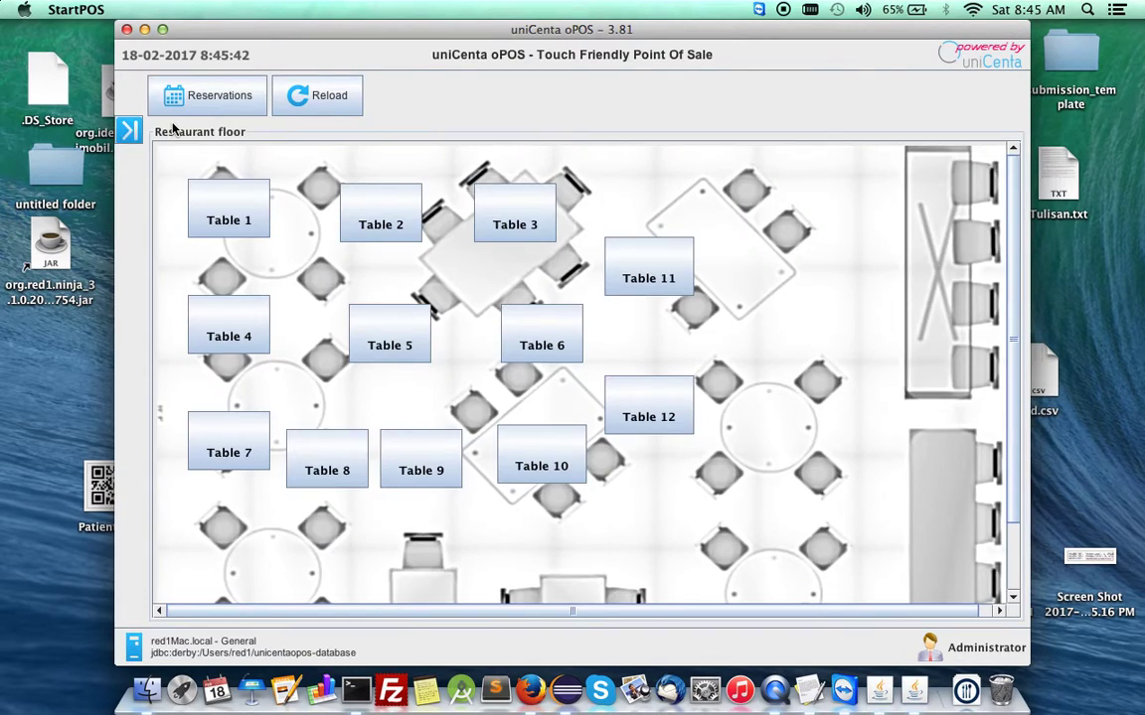
# - Return to Firefox and show the 'Re: Unicenta POS' forum reply draft in the 'From Flames To Fork' tab
pyautogui.click(531, 690)
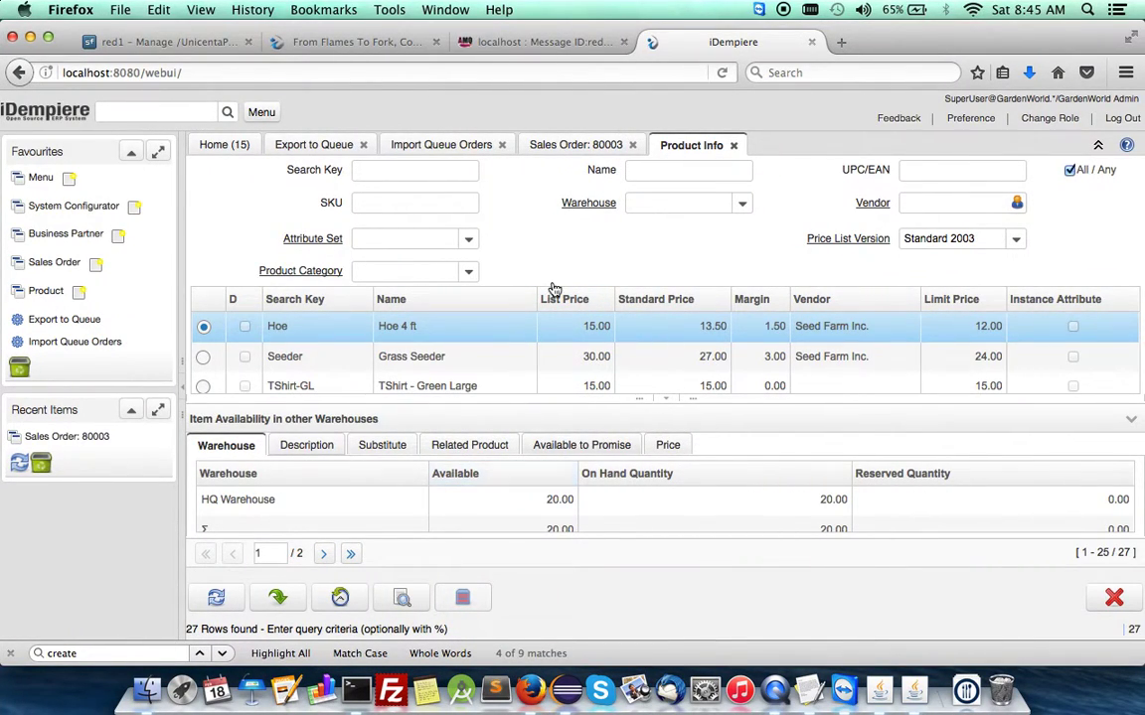
pyautogui.click(318, 37)
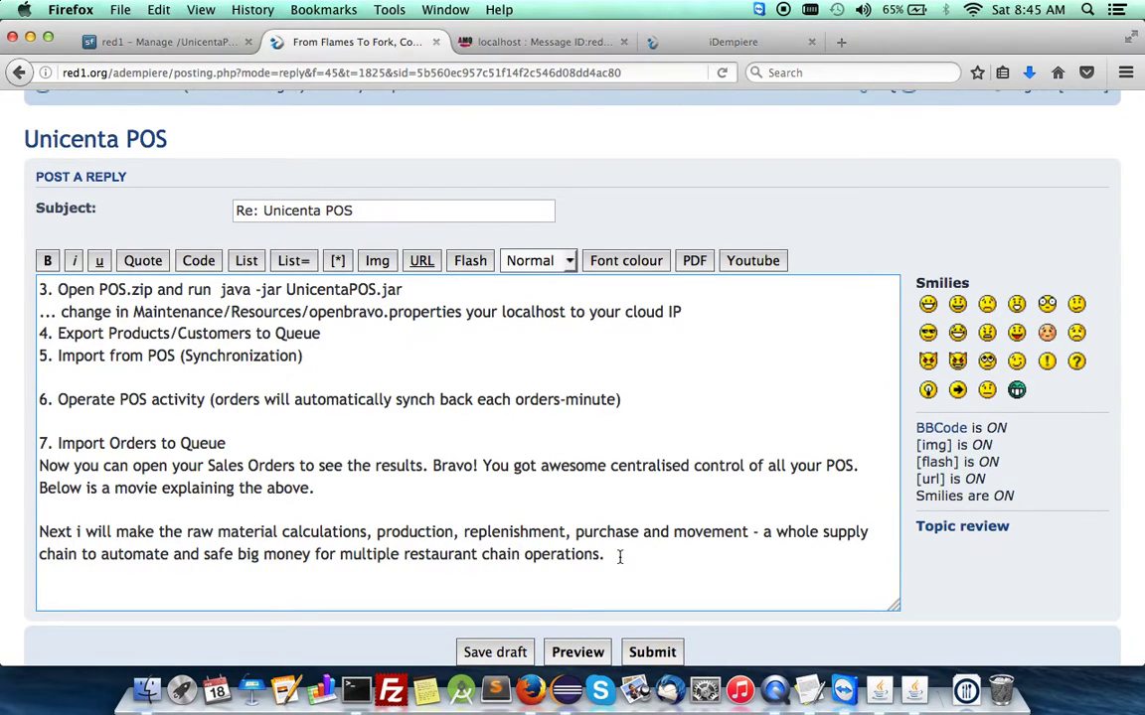
pyautogui.scroll(-1, 619, 556)
pyautogui.click(783, 12)
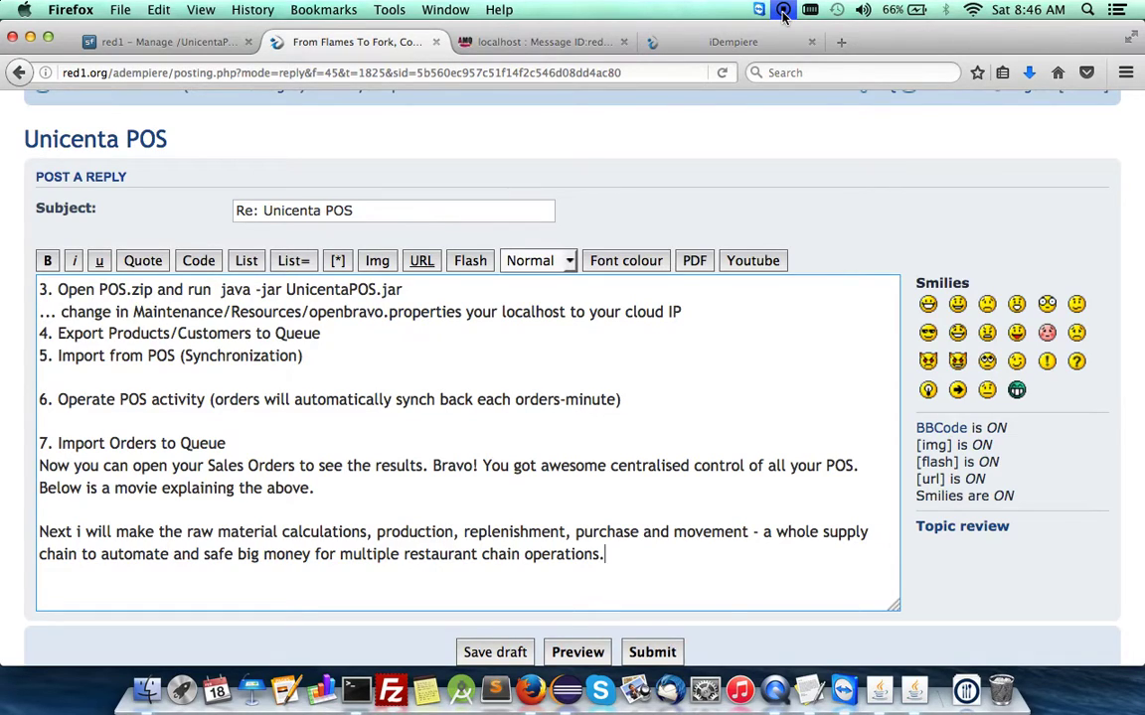